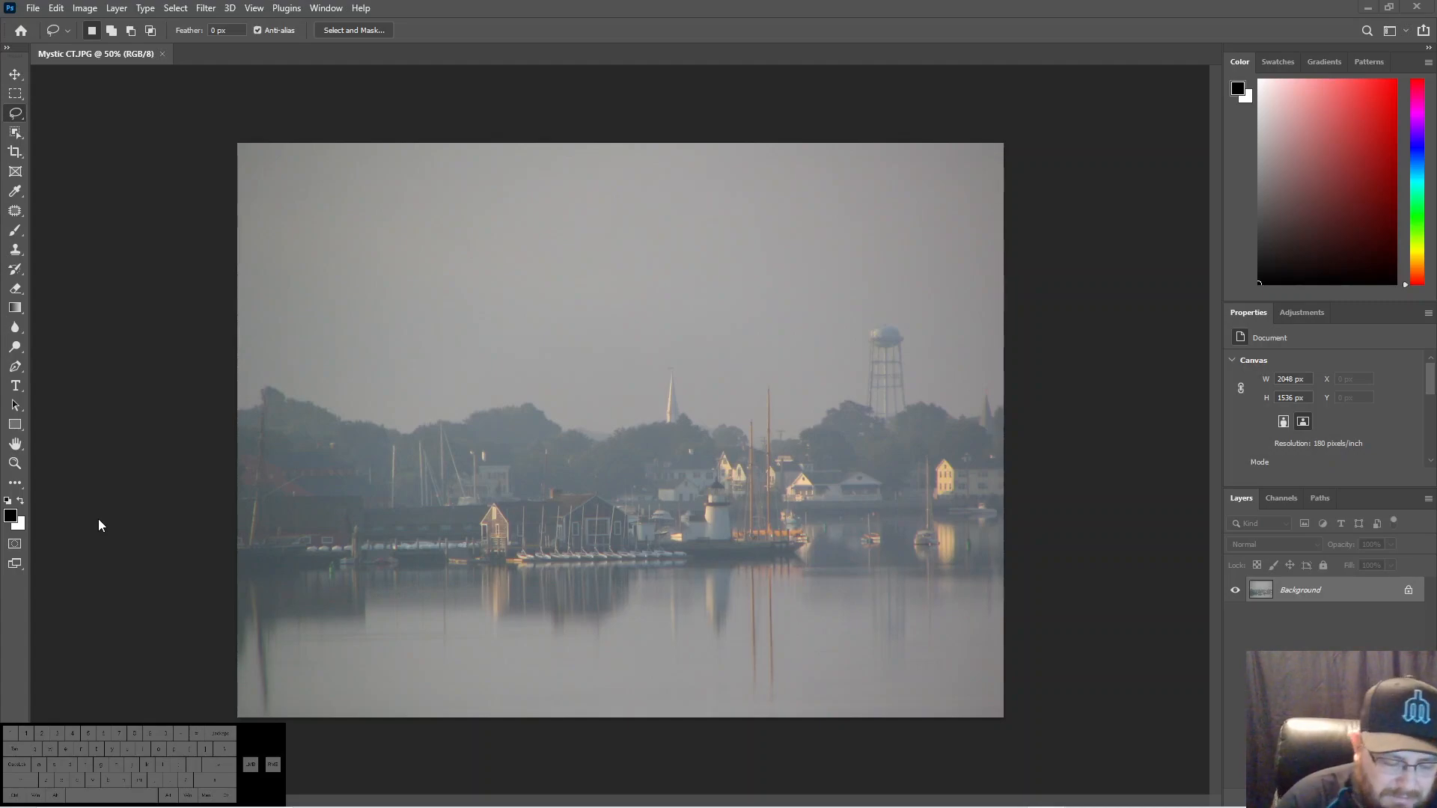
- Duplicate the Background layer of the harbour photo onto a new layer
{"action": "left_click", "coordinate": [98, 520]}
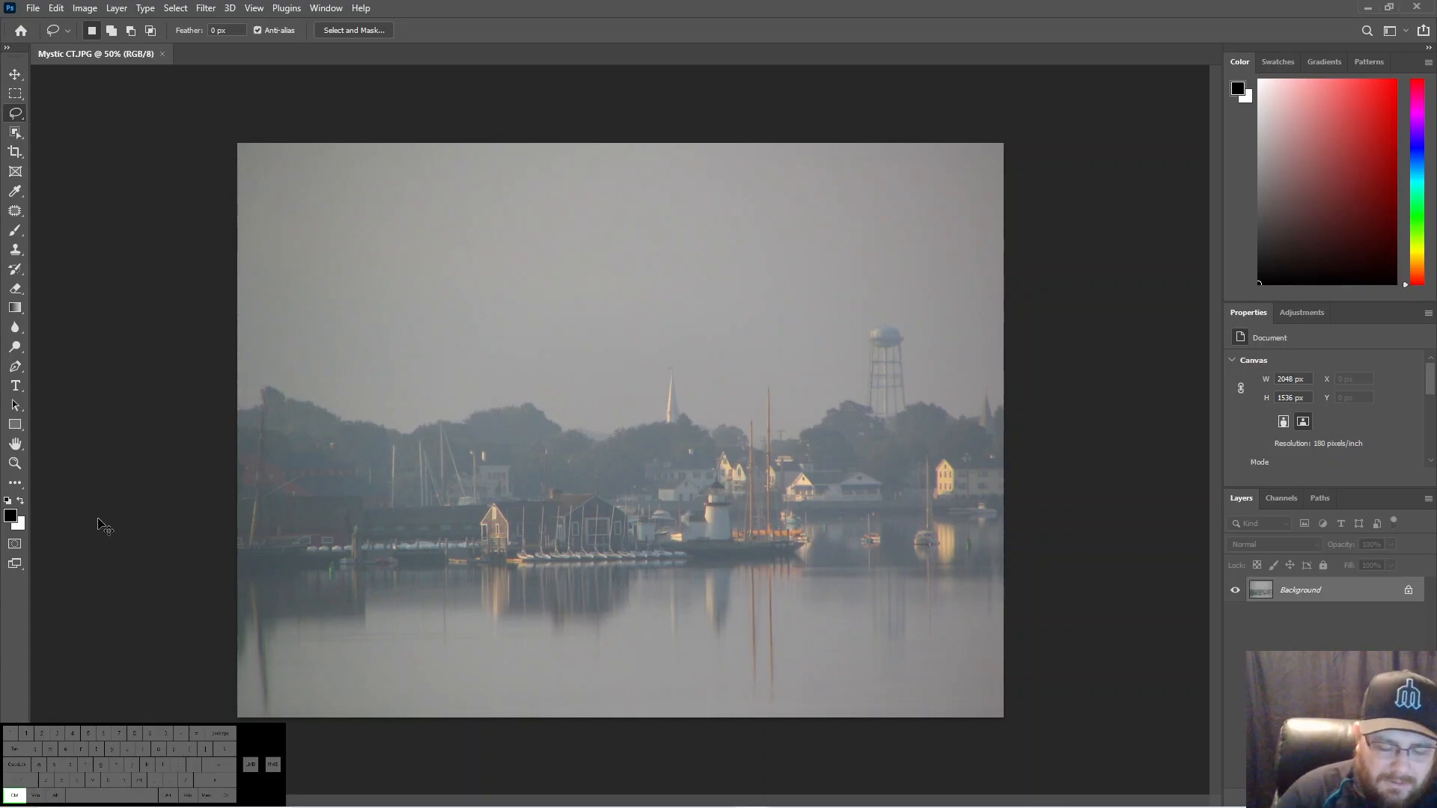
{"action": "key", "text": "ctrl+0"}
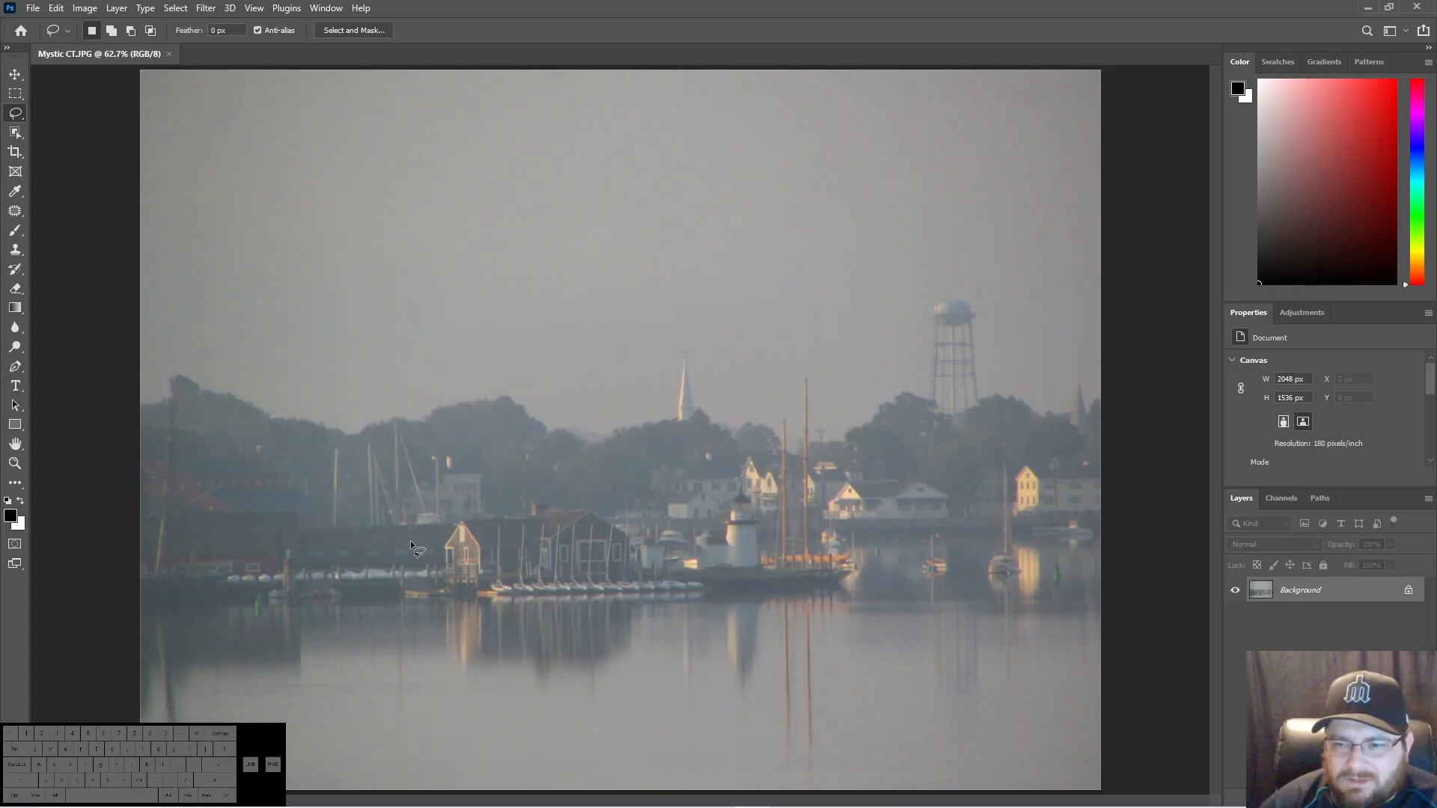
{"action": "key", "text": "ctrl"}
{"action": "key", "text": "ctrl+j"}
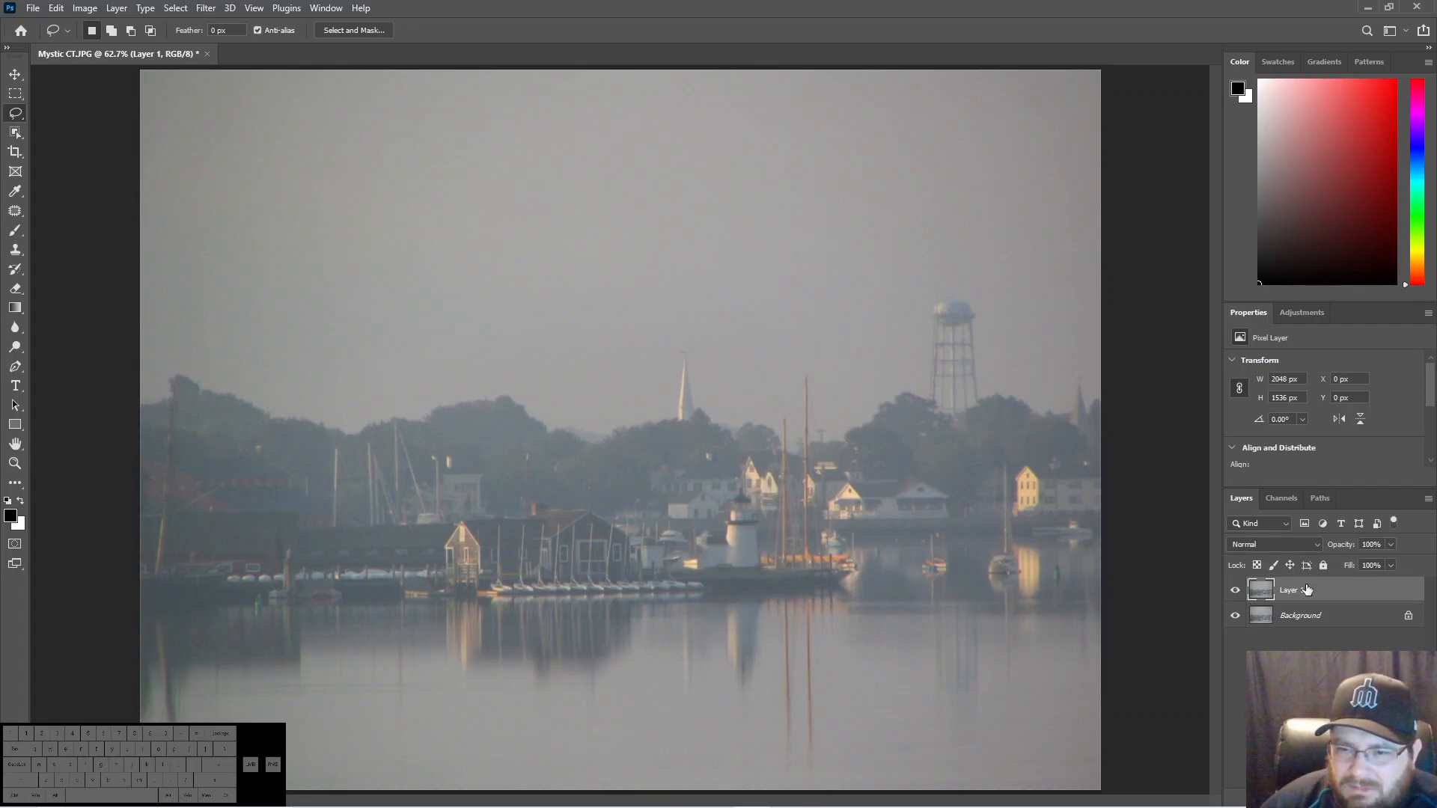
- Remove the small green marker in the water near the photo's right edge by lassoing it and applying a Content-Aware fill, and deselect
{"action": "mouse_move", "coordinate": [1067, 579]}
{"action": "left_mouse_down"}
{"action": "mouse_move", "coordinate": [1055, 558]}
{"action": "mouse_move", "coordinate": [1047, 588]}
{"action": "mouse_move", "coordinate": [1067, 581]}
{"action": "left_mouse_up"}
{"action": "right_click", "coordinate": [1060, 584]}
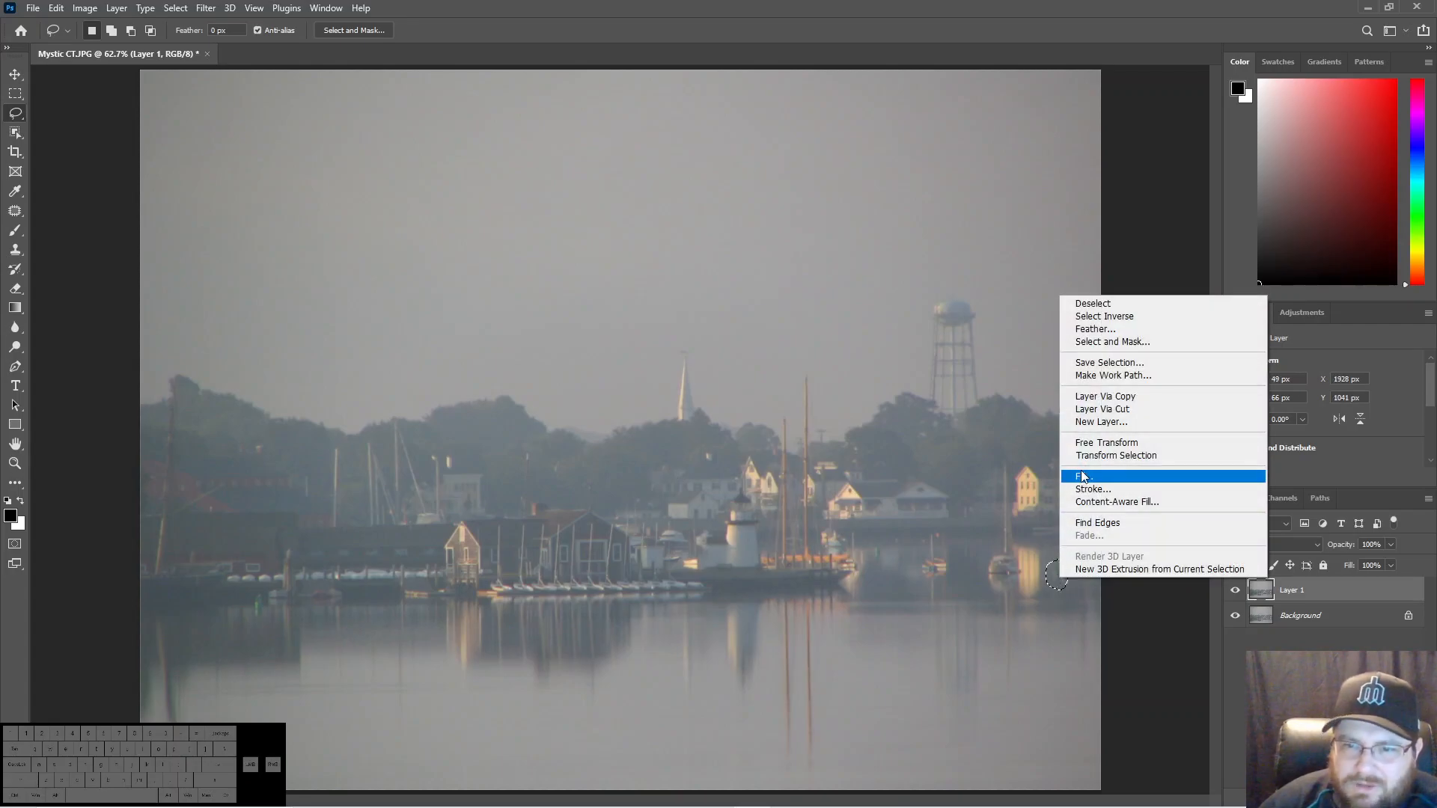
{"action": "left_click", "coordinate": [1085, 477]}
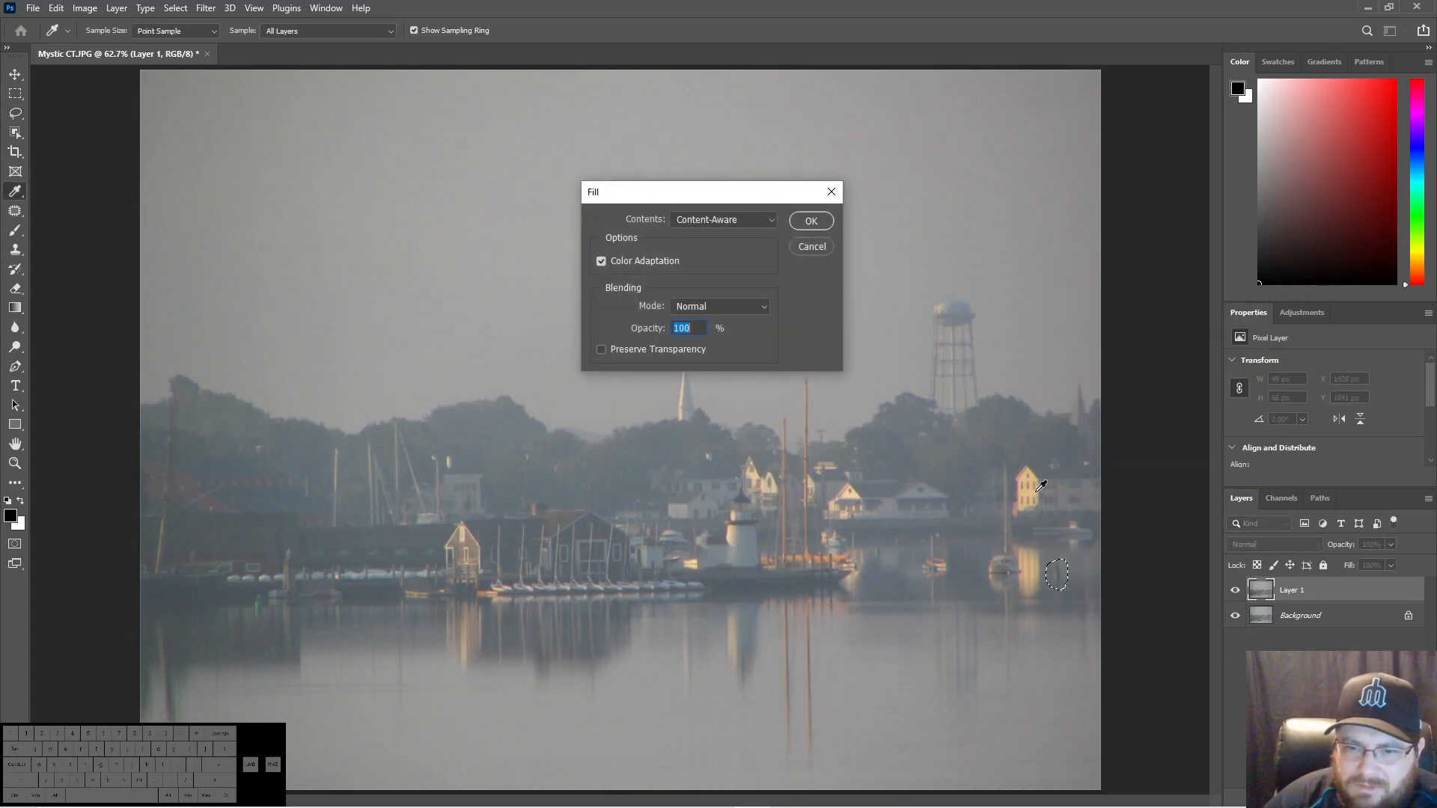
{"action": "key", "text": "Return"}
{"action": "key", "text": "ctrl+d"}
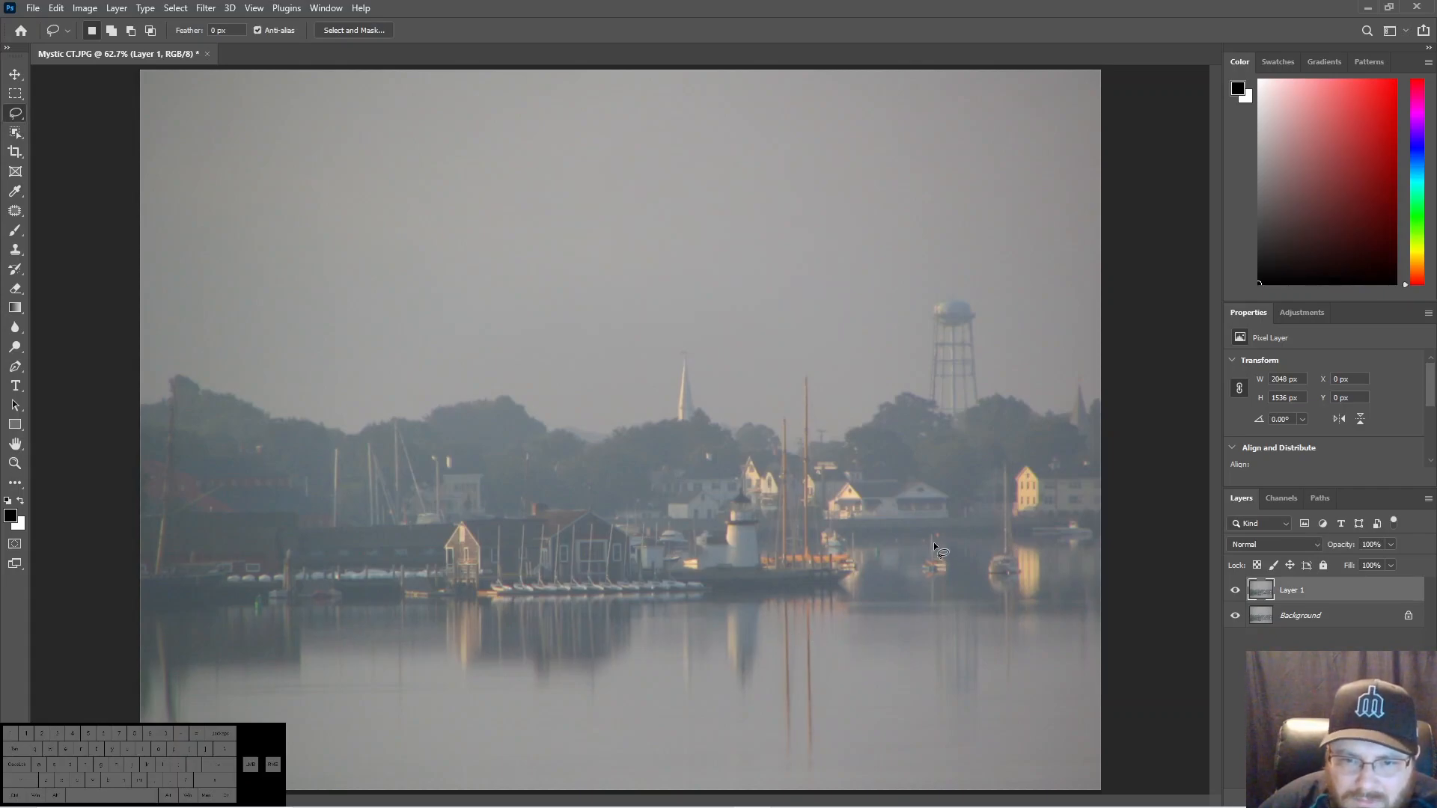
- Remove the small spot at the mast top of the little boat below the water tower with a lasso selection and Content-Aware fill, and deselect
{"action": "left_click_drag", "start_coordinate": [941, 540], "coordinate": [940, 539]}
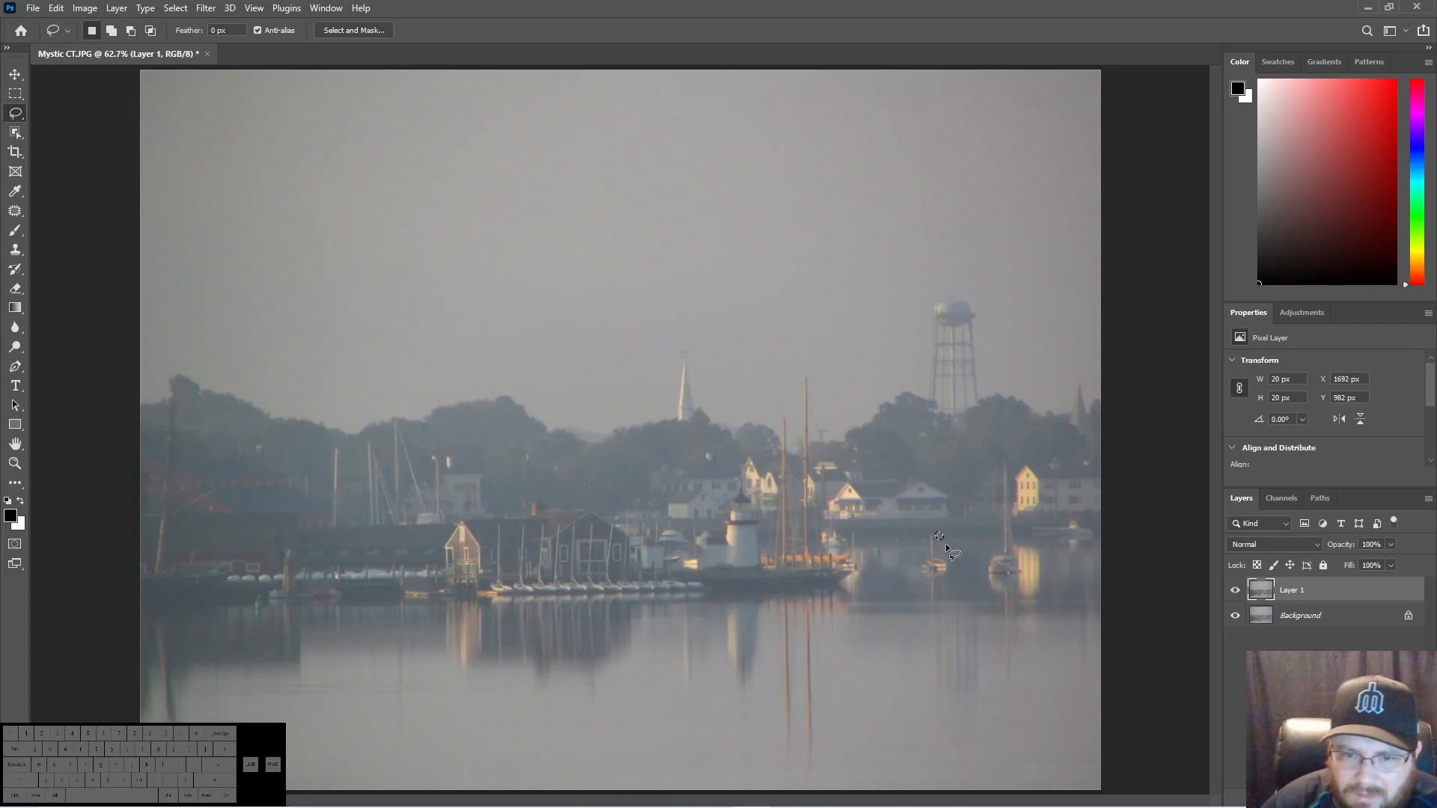
{"action": "right_click", "coordinate": [941, 536]}
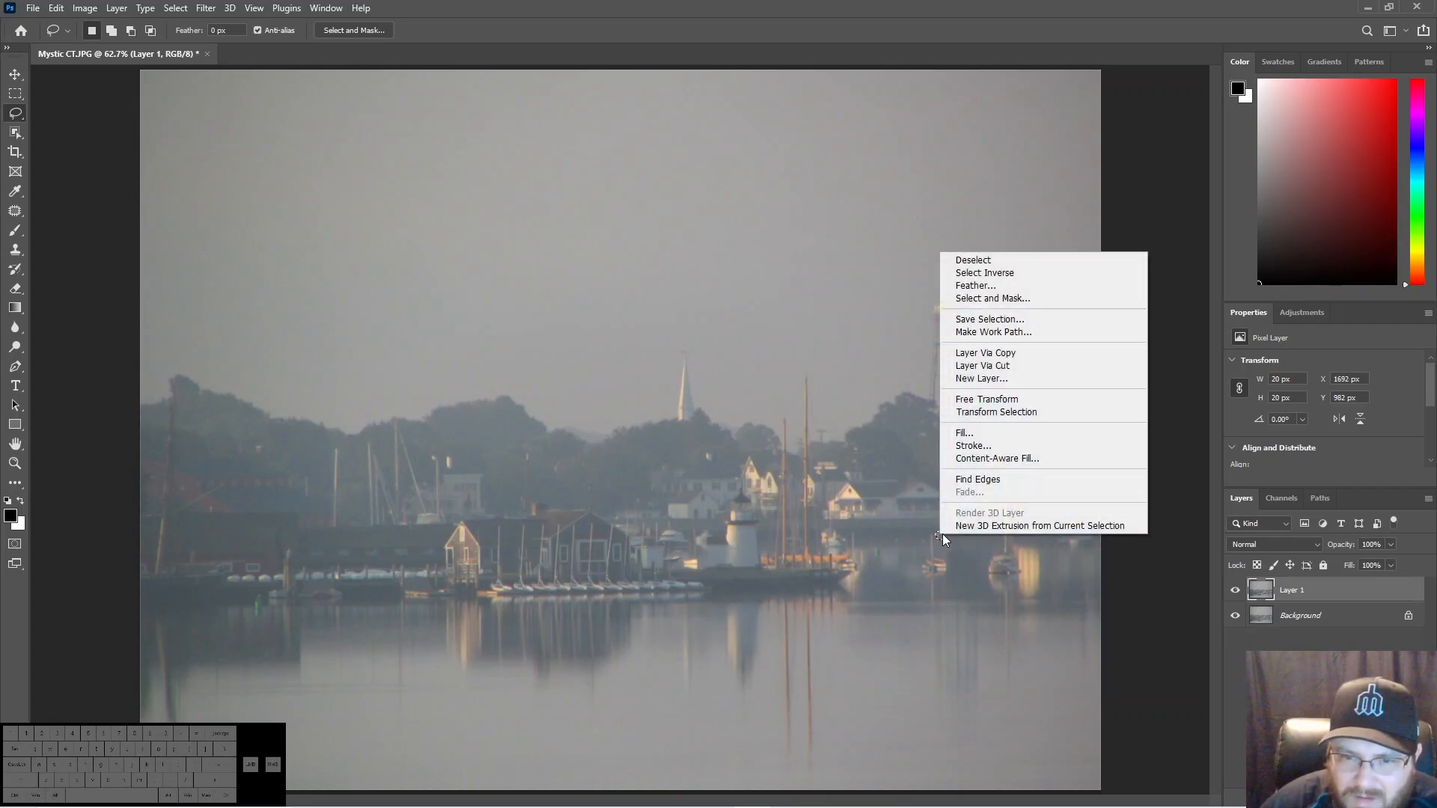
{"action": "left_click", "coordinate": [964, 433]}
{"action": "left_click", "coordinate": [811, 221]}
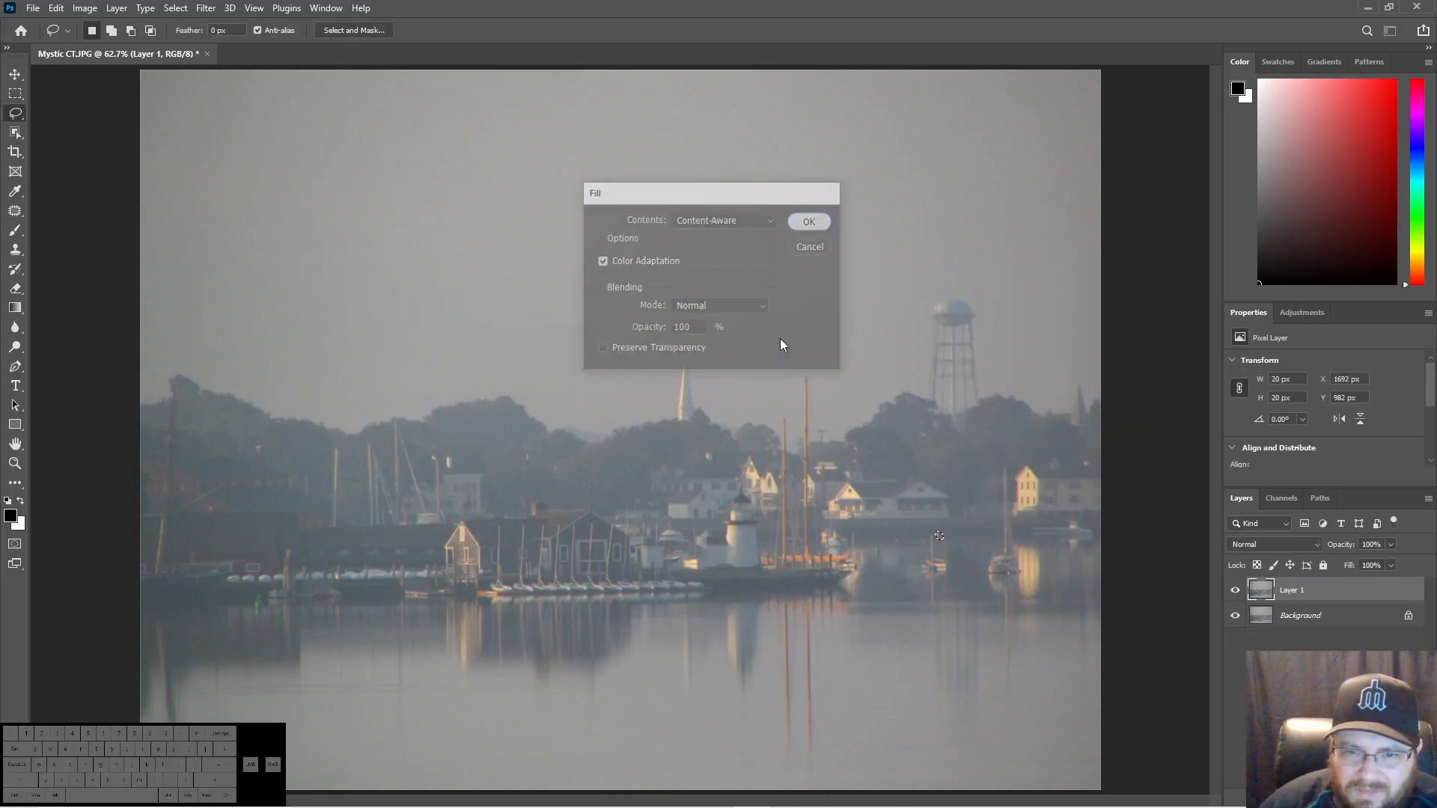
{"action": "key", "text": "ctrl+d"}
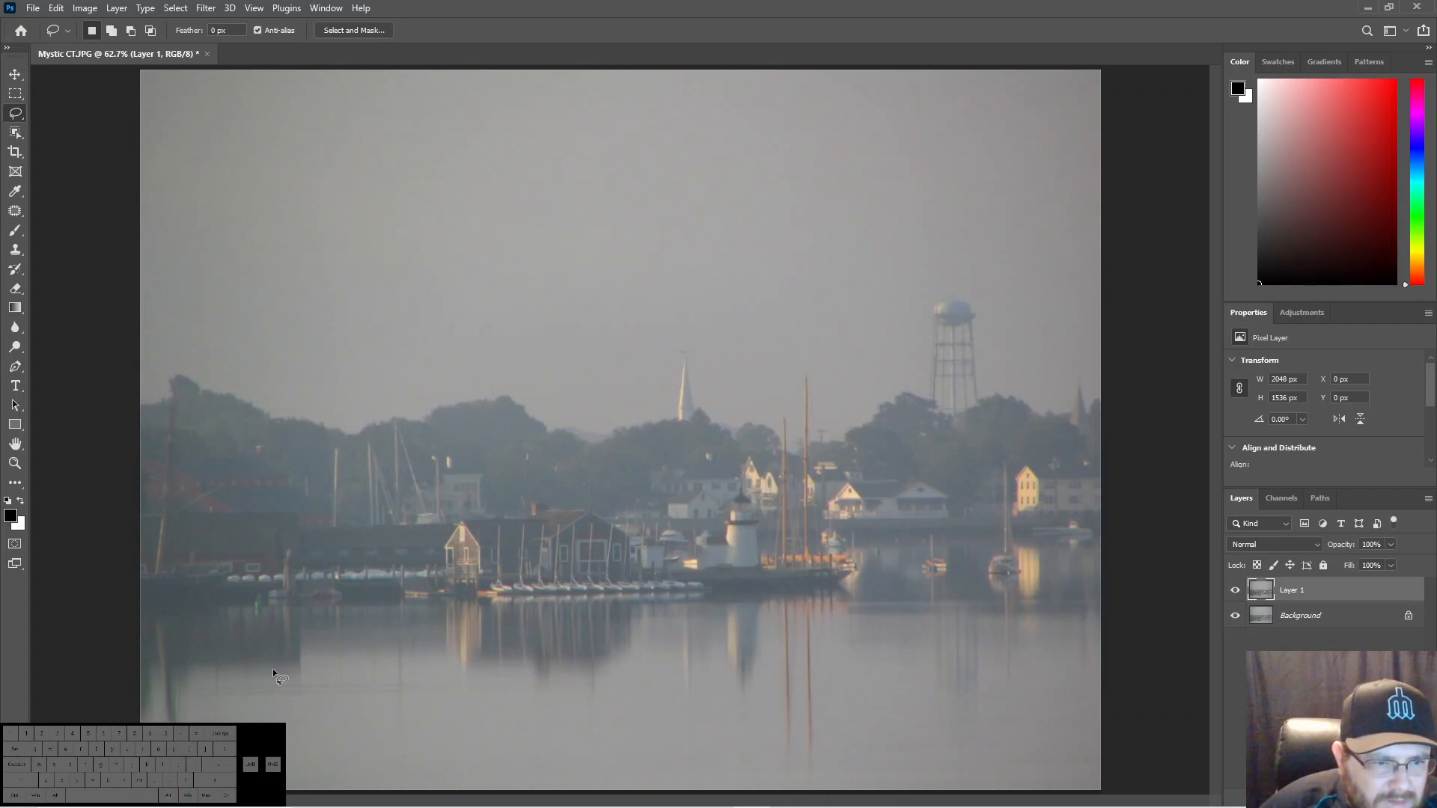
- Clean up the strip along the photo's lower-left edge with a lasso selection and Content-Aware fill, and deselect
{"action": "mouse_move", "coordinate": [137, 789]}
{"action": "left_mouse_down"}
{"action": "mouse_move", "coordinate": [158, 680]}
{"action": "mouse_move", "coordinate": [140, 664]}
{"action": "left_mouse_up"}
{"action": "right_click", "coordinate": [154, 698]}
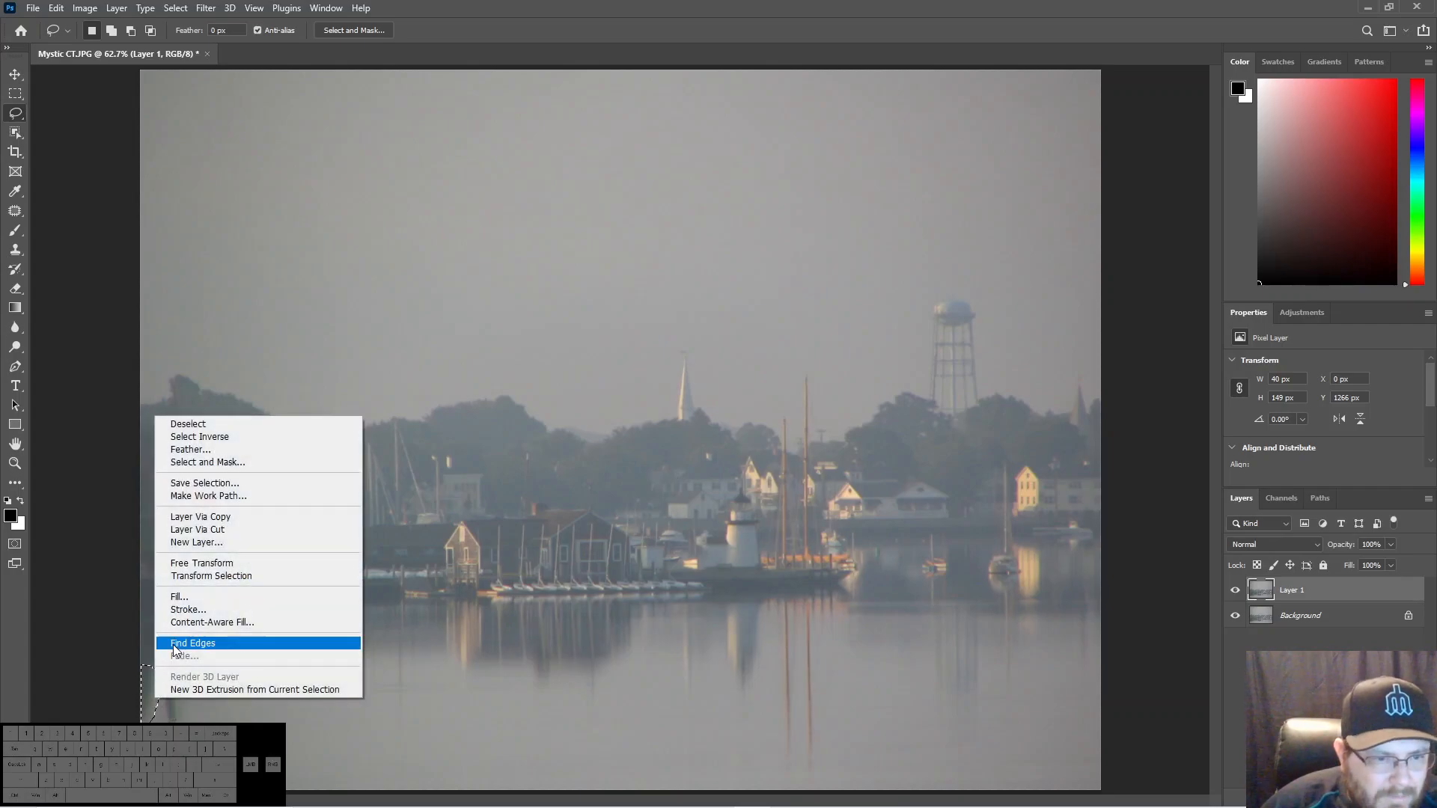
{"action": "left_click", "coordinate": [179, 597]}
{"action": "key", "text": "Return"}
{"action": "key", "text": "ctrl+d"}
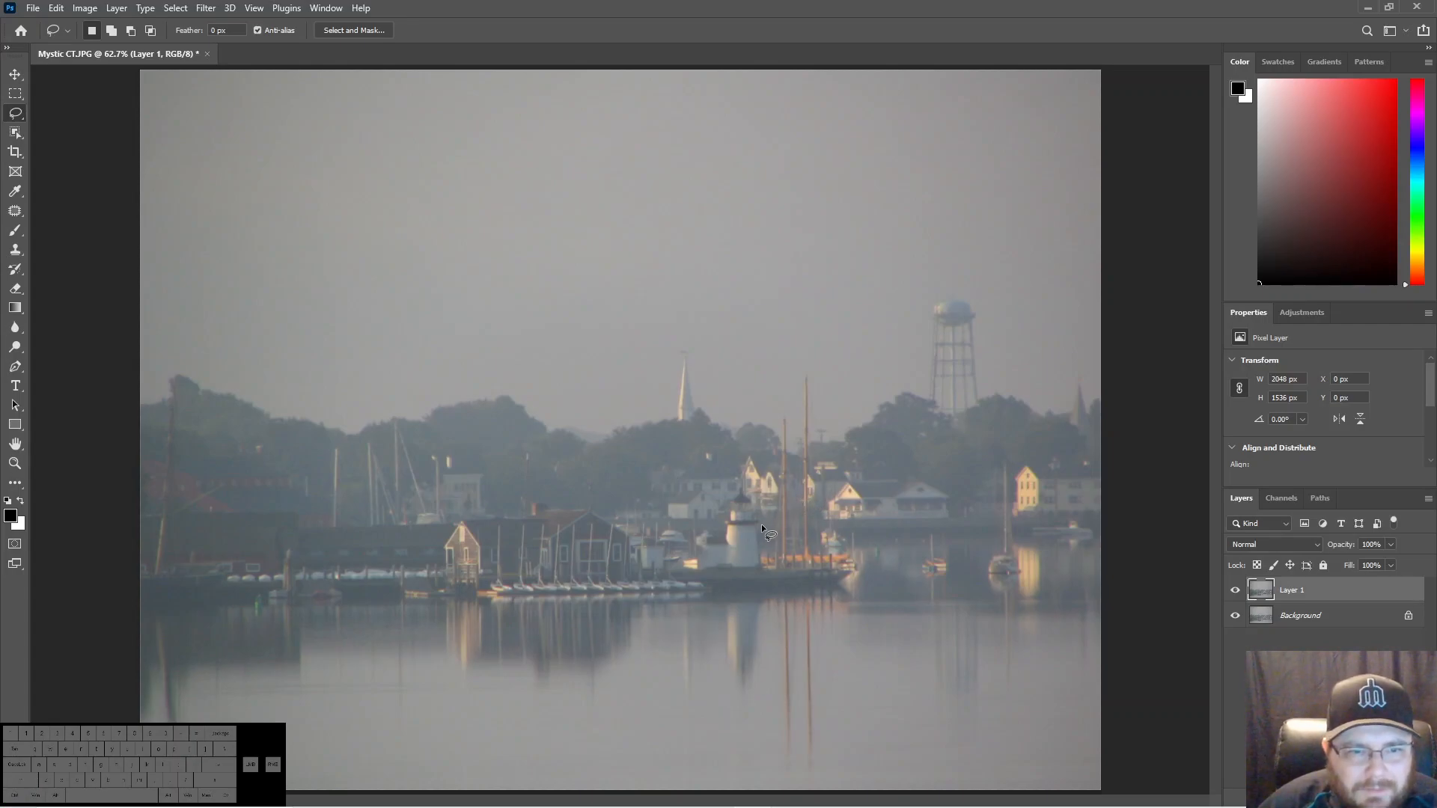
- Stamp all visible layers into a new layer and convert it to a smart object
{"action": "left_click", "coordinate": [1330, 798]}
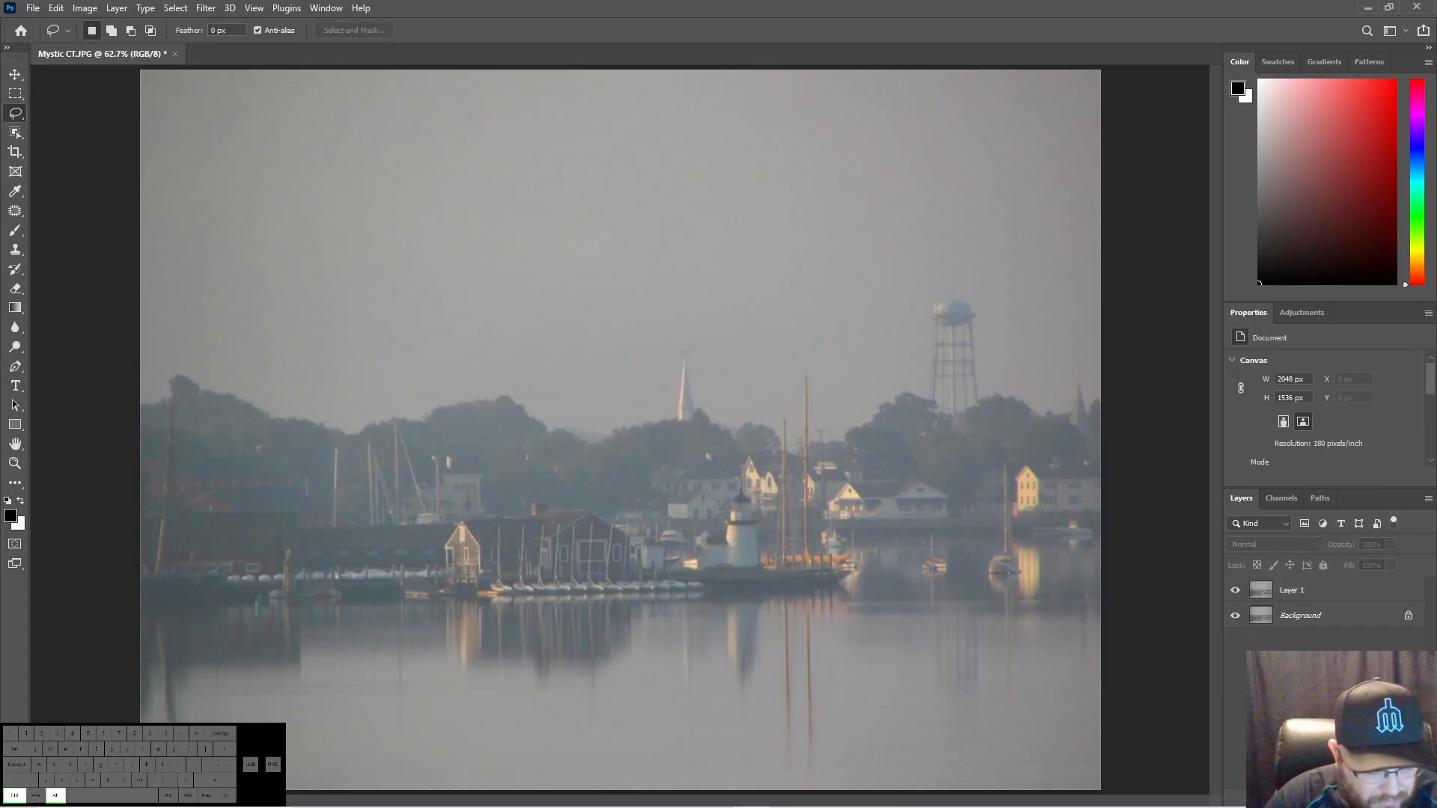
{"action": "key", "text": "ctrl+alt+shift+e"}
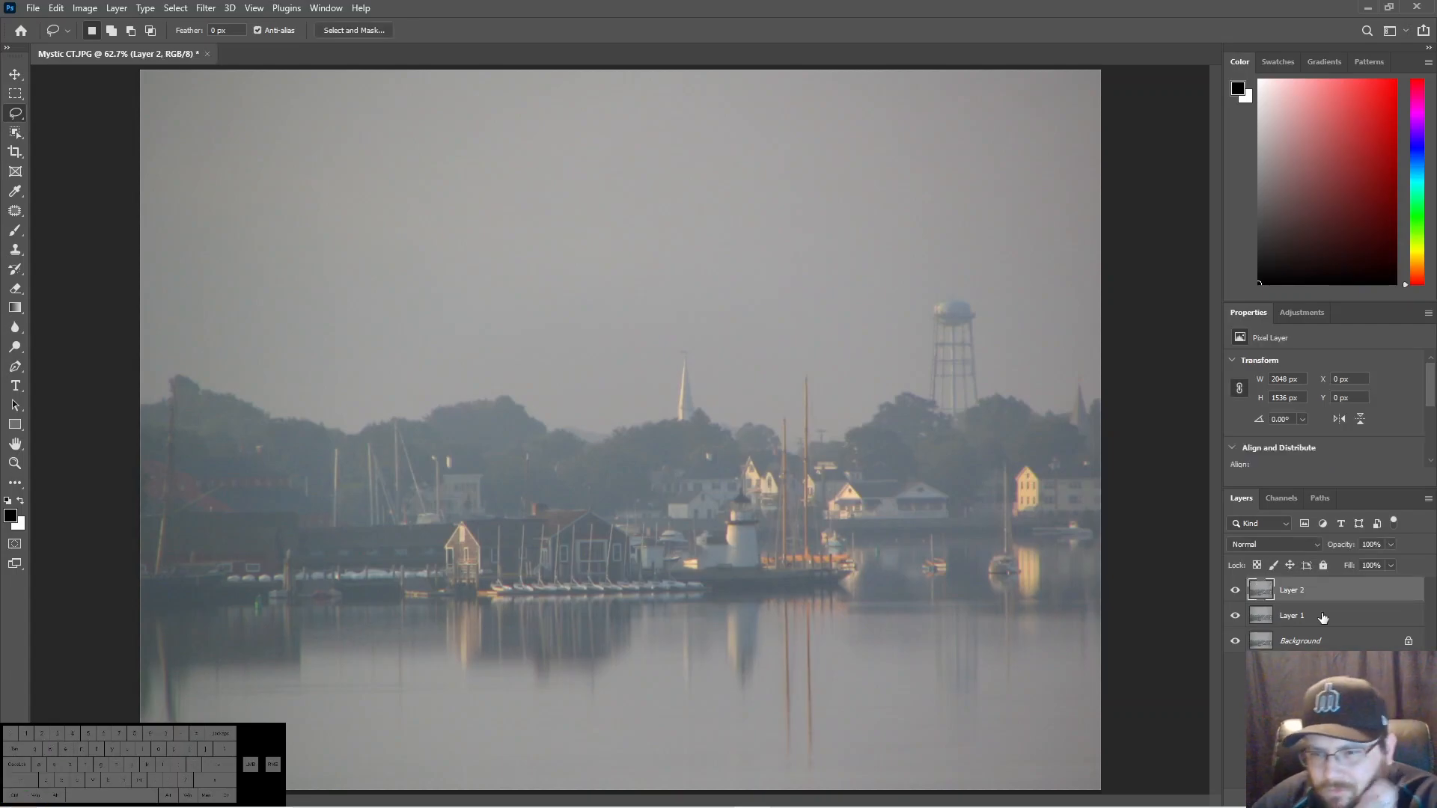
{"action": "right_click", "coordinate": [1323, 596]}
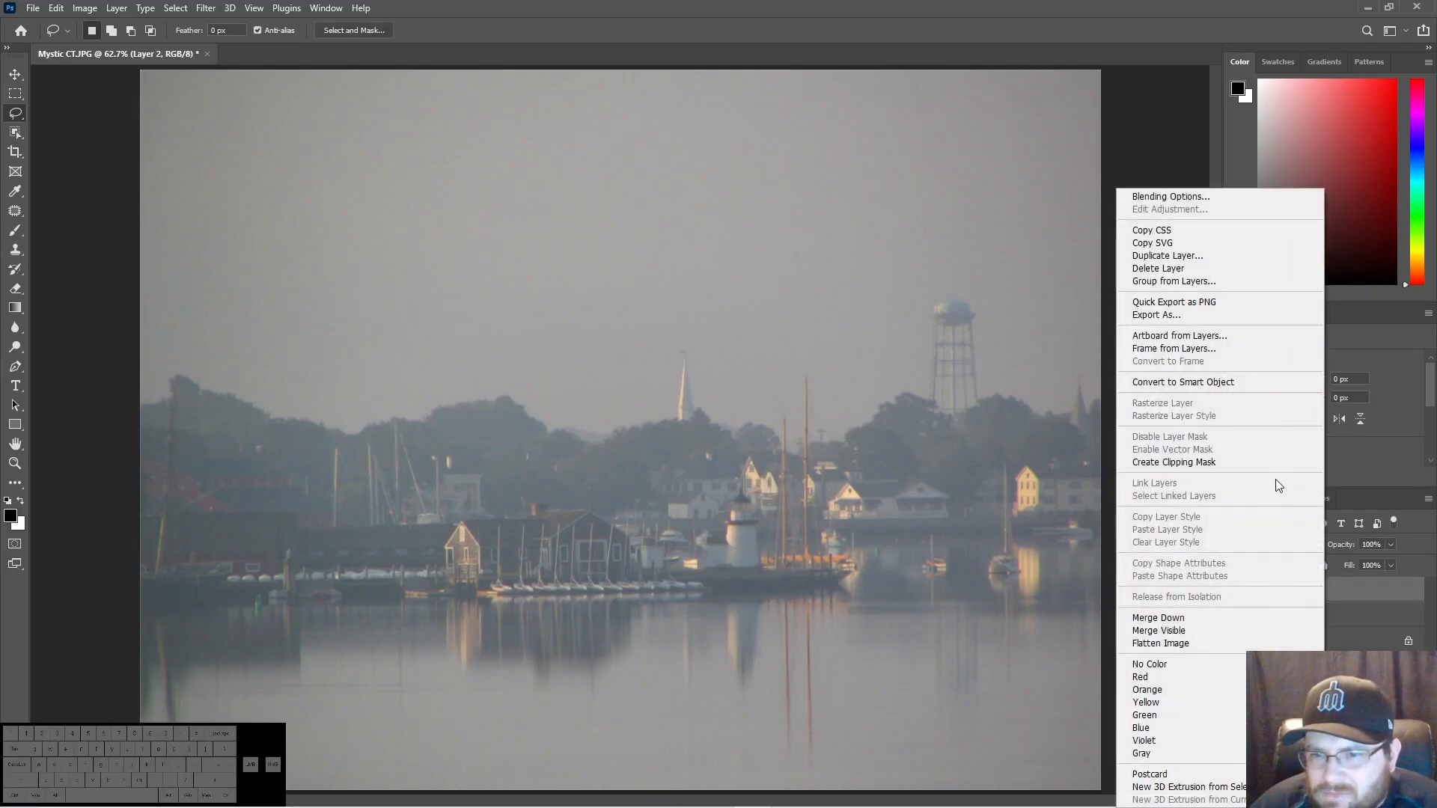
{"action": "left_click", "coordinate": [1209, 381]}
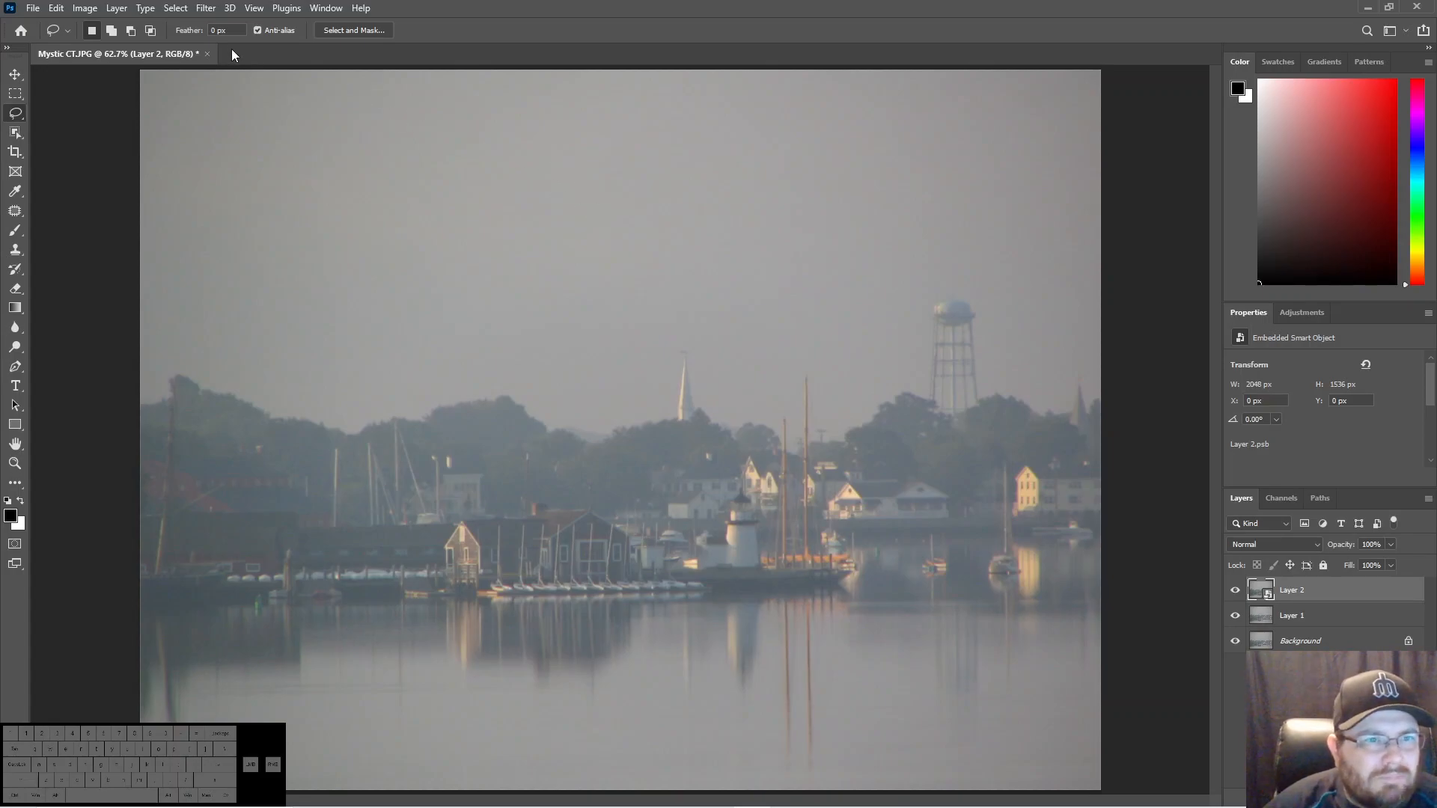
- In the Camera Raw filter, set Contrast to +36, Highlights to -48, Shadows to +24, Whites to +16 and Blacks to -10
{"action": "left_click", "coordinate": [216, 14]}
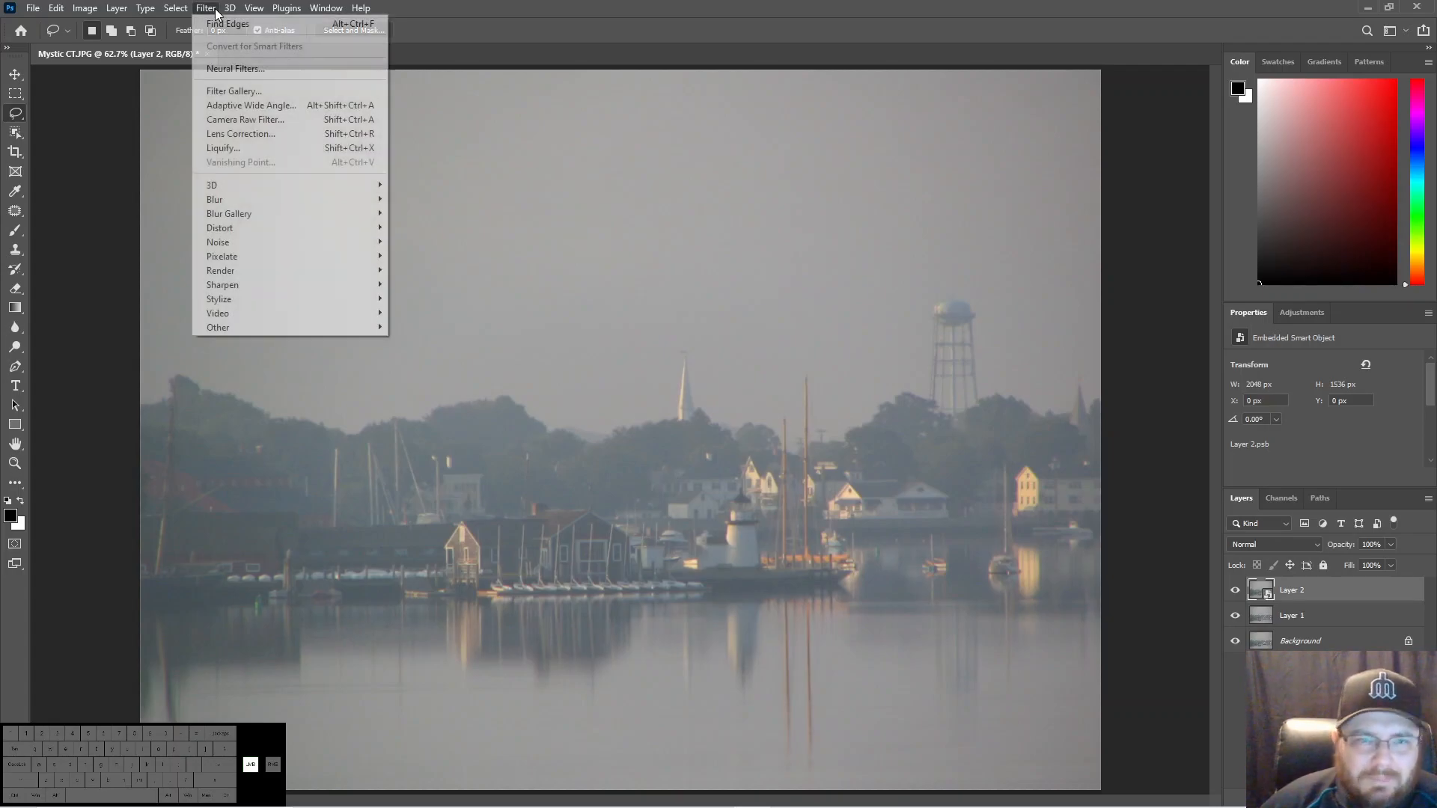
{"action": "left_click", "coordinate": [235, 121]}
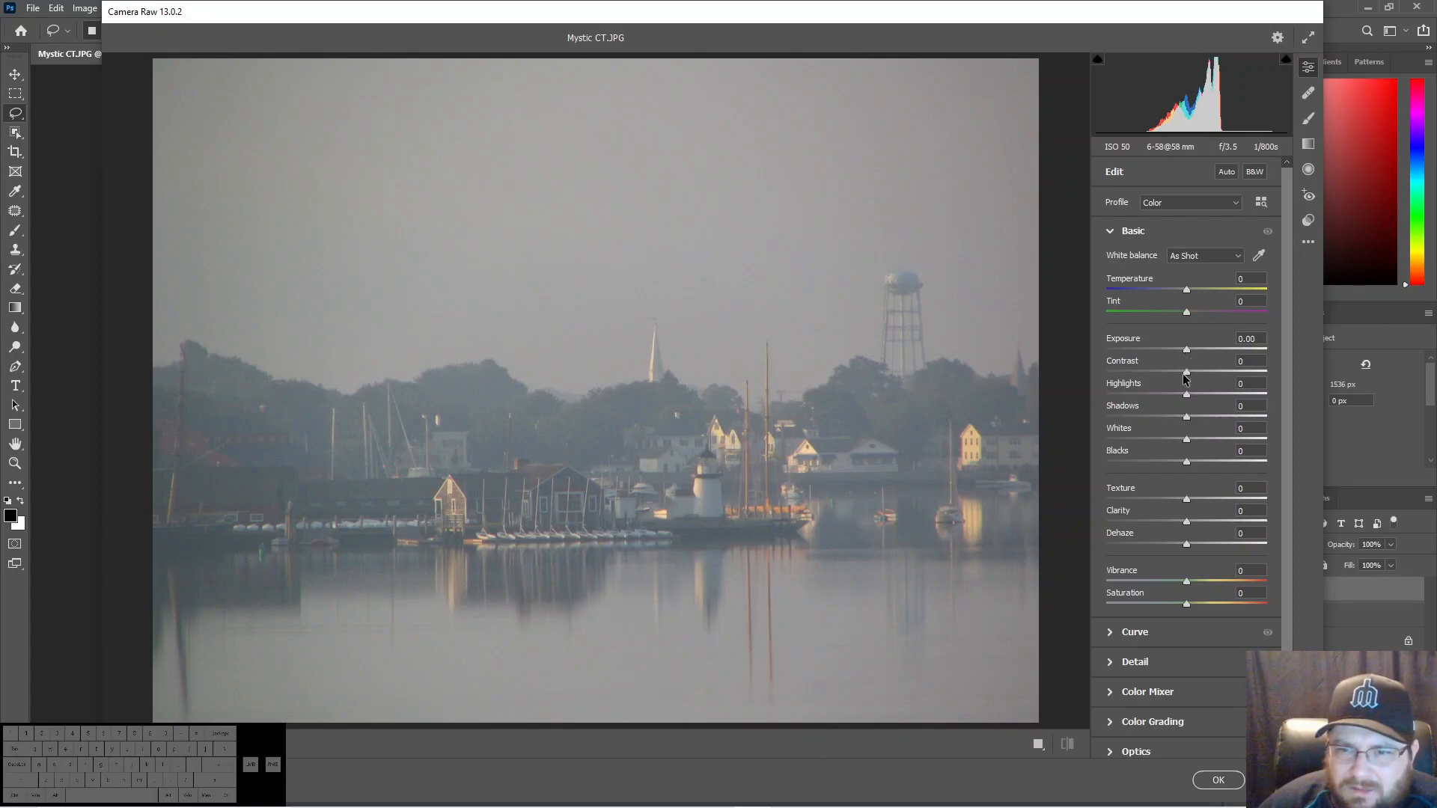
{"action": "left_click_drag", "start_coordinate": [1187, 373], "coordinate": [1197, 440]}
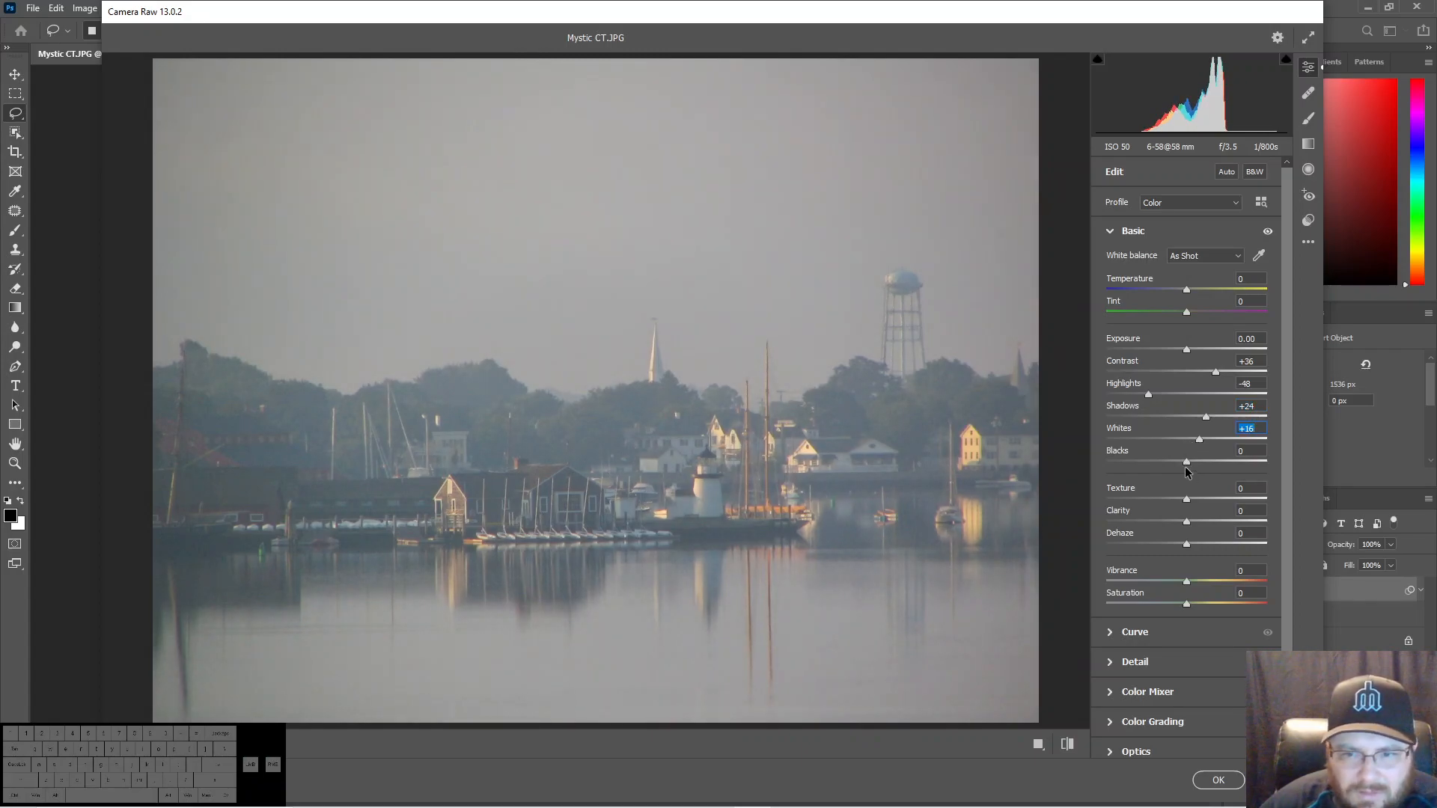
{"action": "left_click_drag", "start_coordinate": [1185, 465], "coordinate": [1177, 463]}
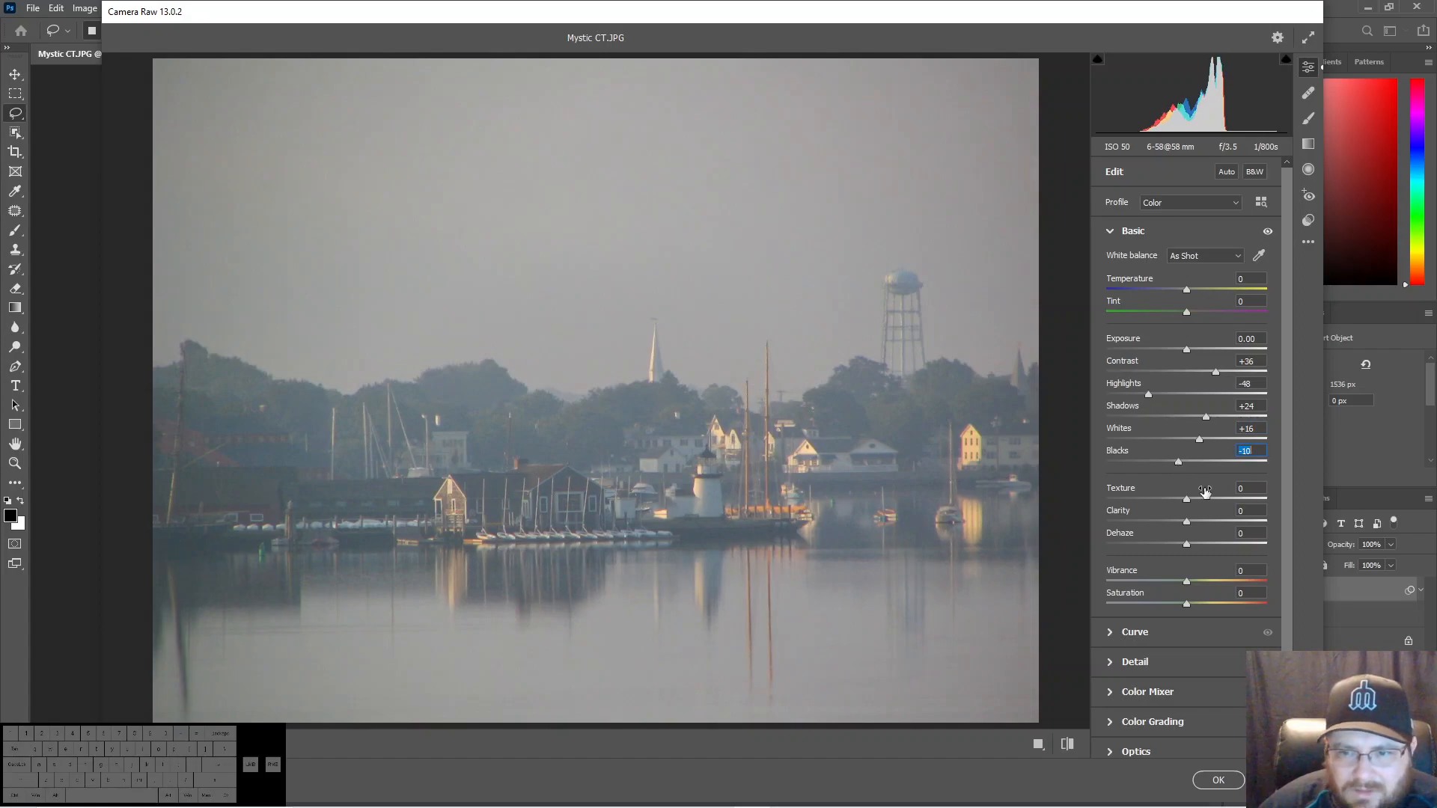
- Set Clarity to +40, Dehaze to +7 and Vibrance to +27, and apply the Camera Raw filter
{"action": "left_click_drag", "start_coordinate": [1190, 519], "coordinate": [1209, 521]}
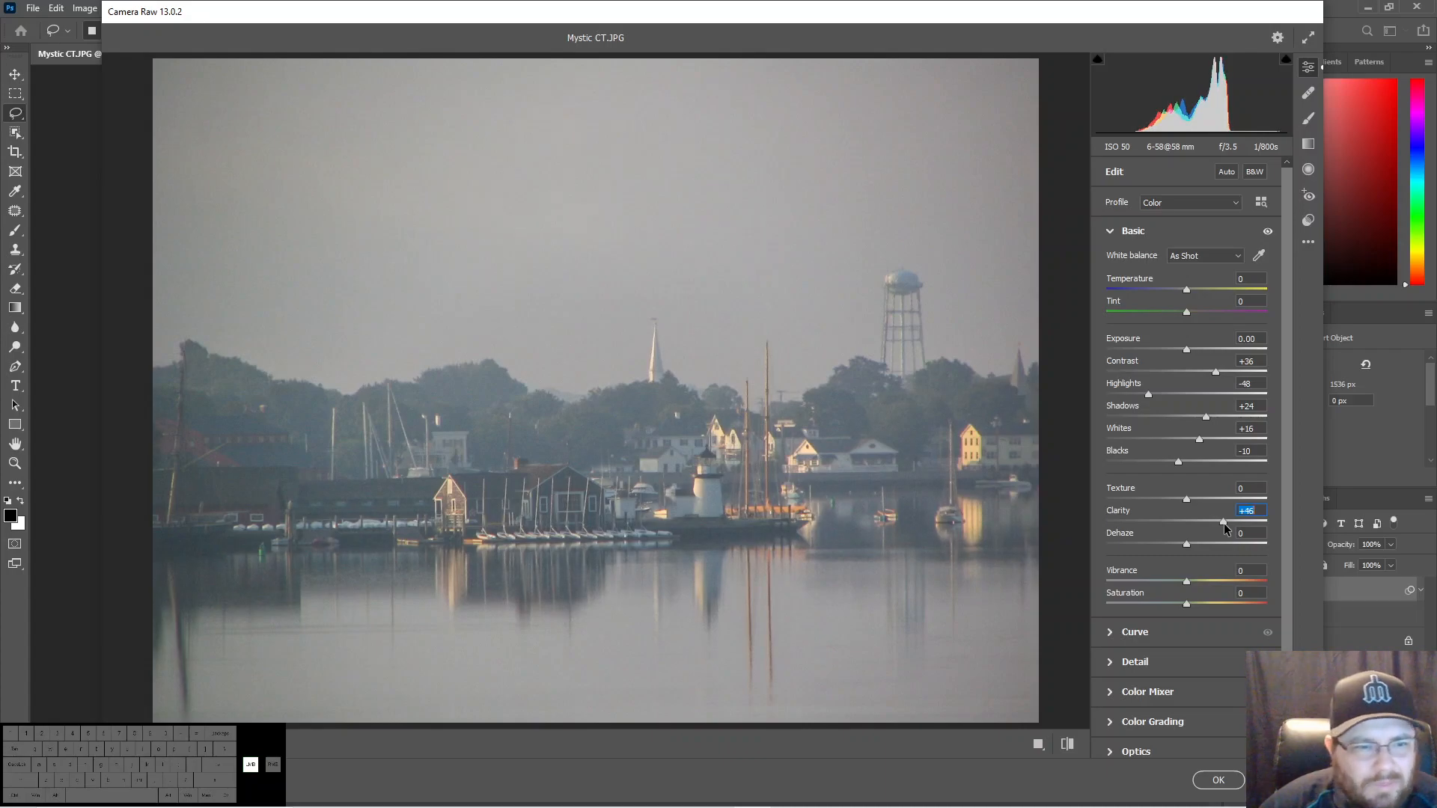
{"action": "left_click_drag", "start_coordinate": [1224, 523], "coordinate": [1229, 522]}
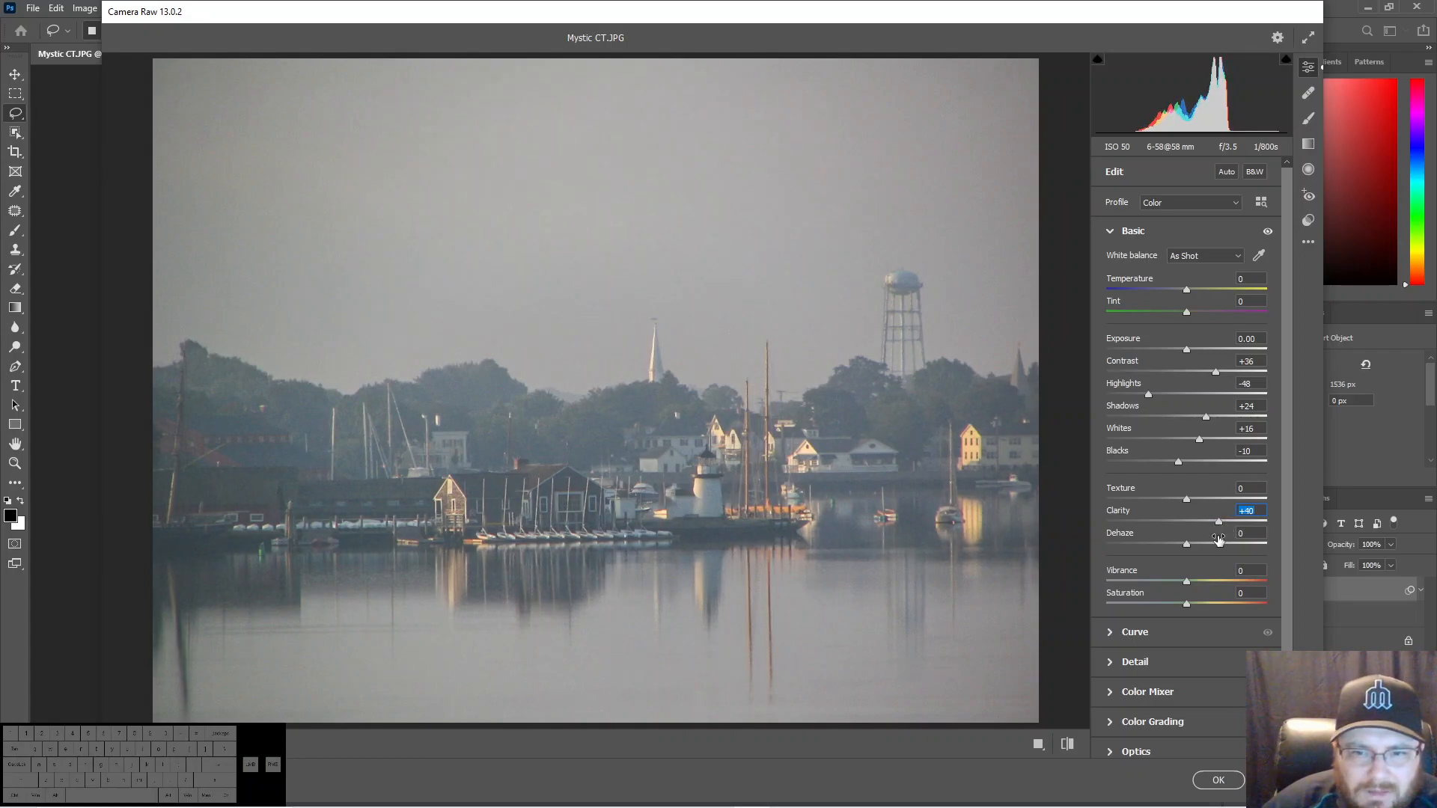
{"action": "left_click_drag", "start_coordinate": [1193, 549], "coordinate": [1192, 555]}
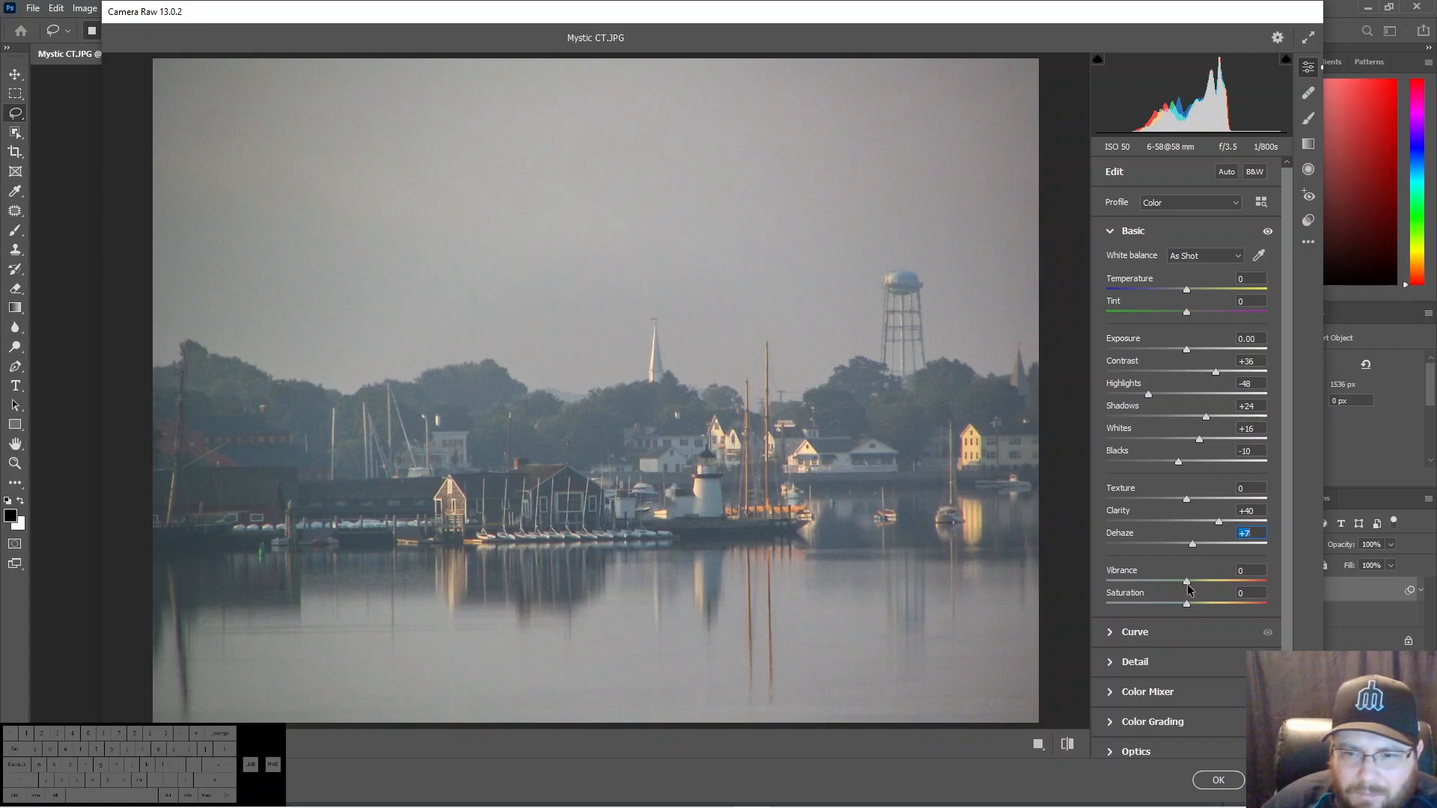
{"action": "left_click_drag", "start_coordinate": [1188, 584], "coordinate": [1200, 585]}
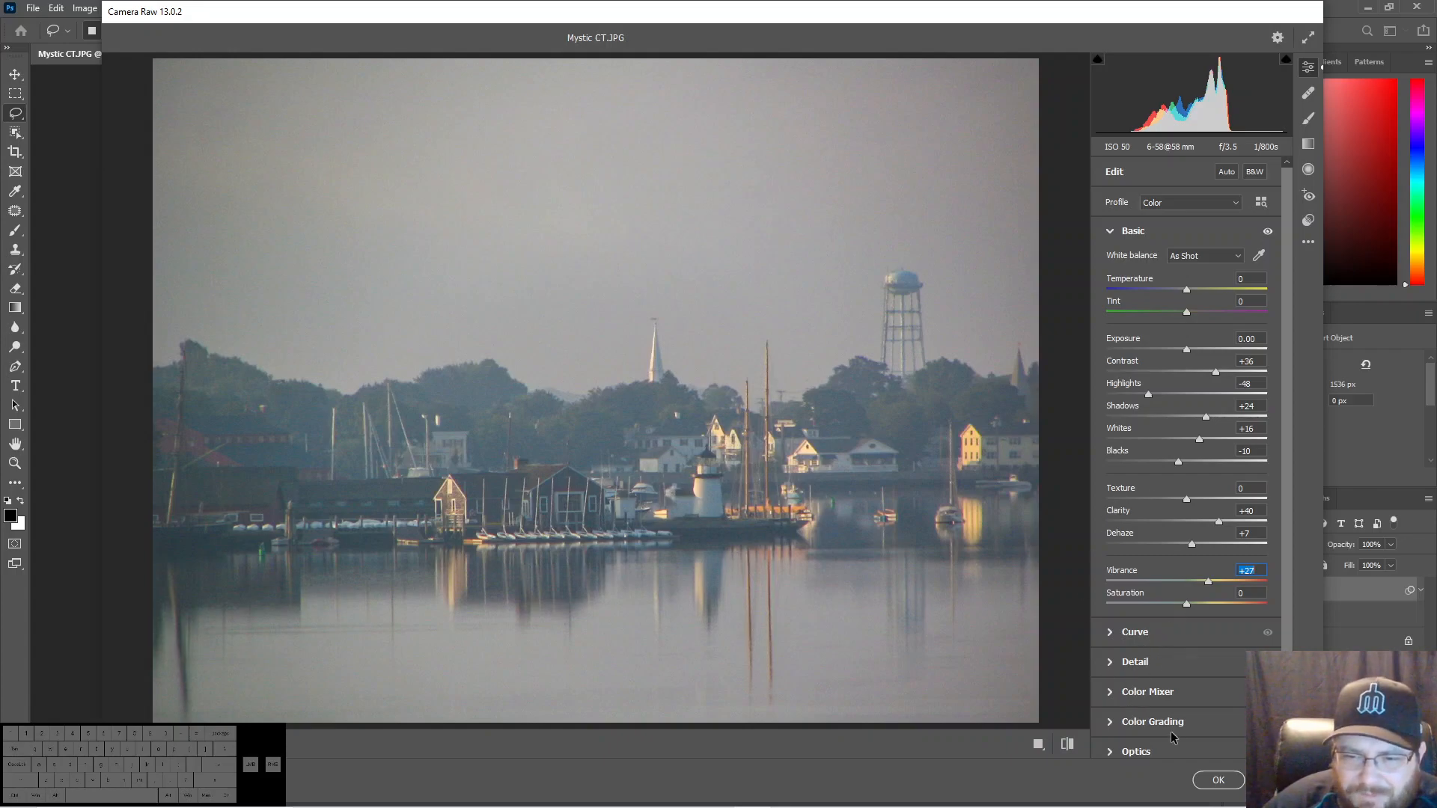
{"action": "left_click", "coordinate": [1220, 780]}
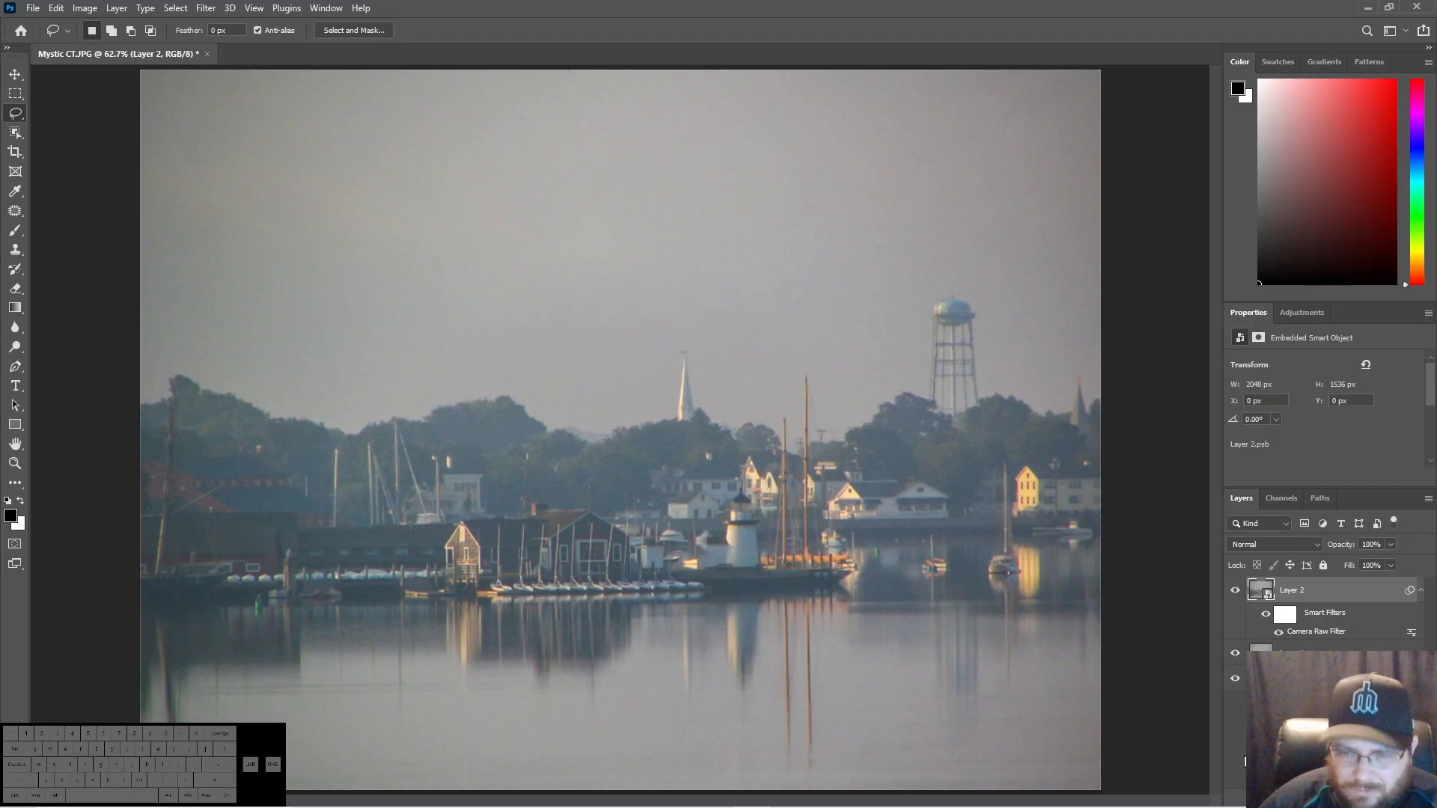
- Stamp the Camera Raw result into a new top layer and convert that layer to a smart object
{"action": "key", "text": "ctrl+alt+shift+e"}
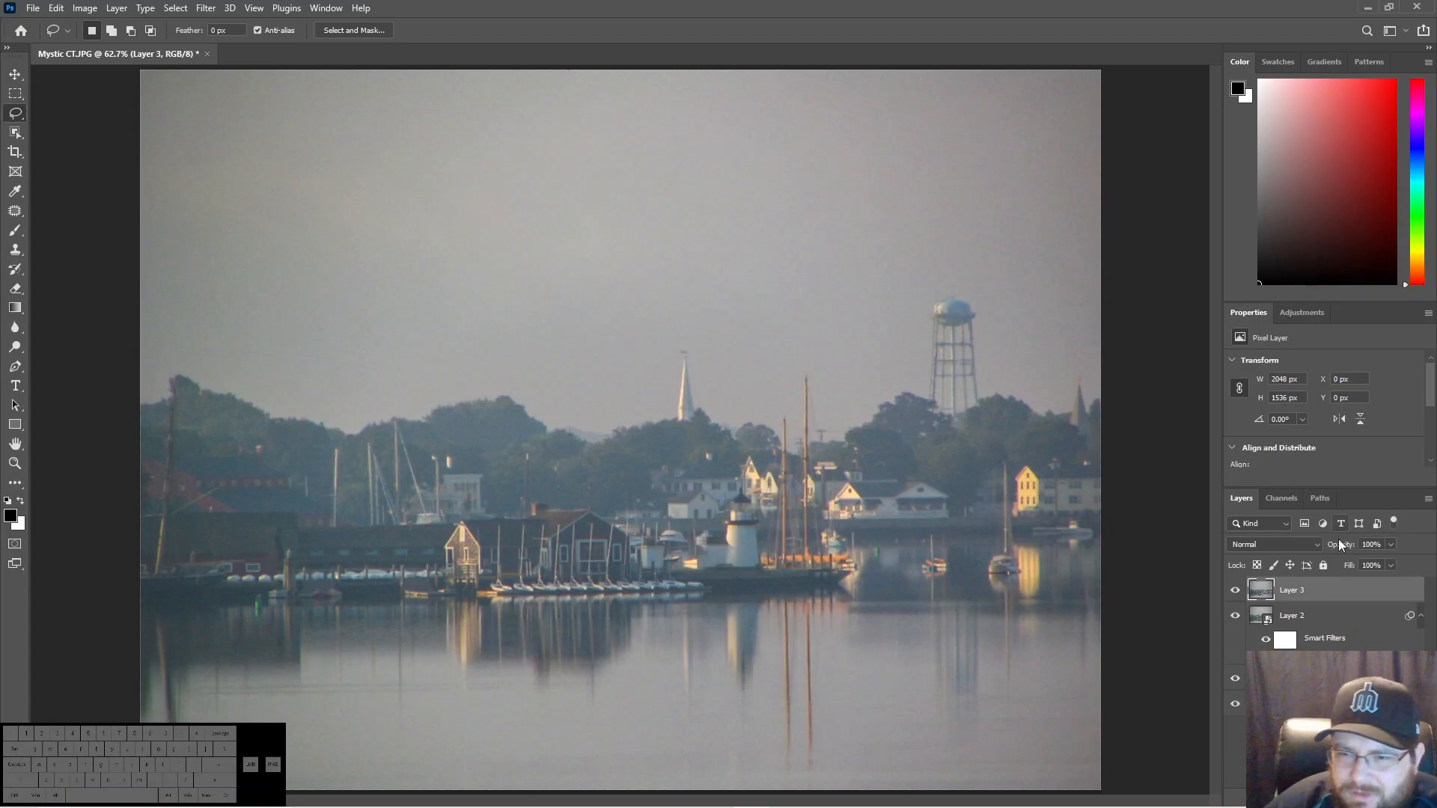
{"action": "right_click", "coordinate": [1314, 586]}
{"action": "left_click", "coordinate": [1237, 384]}
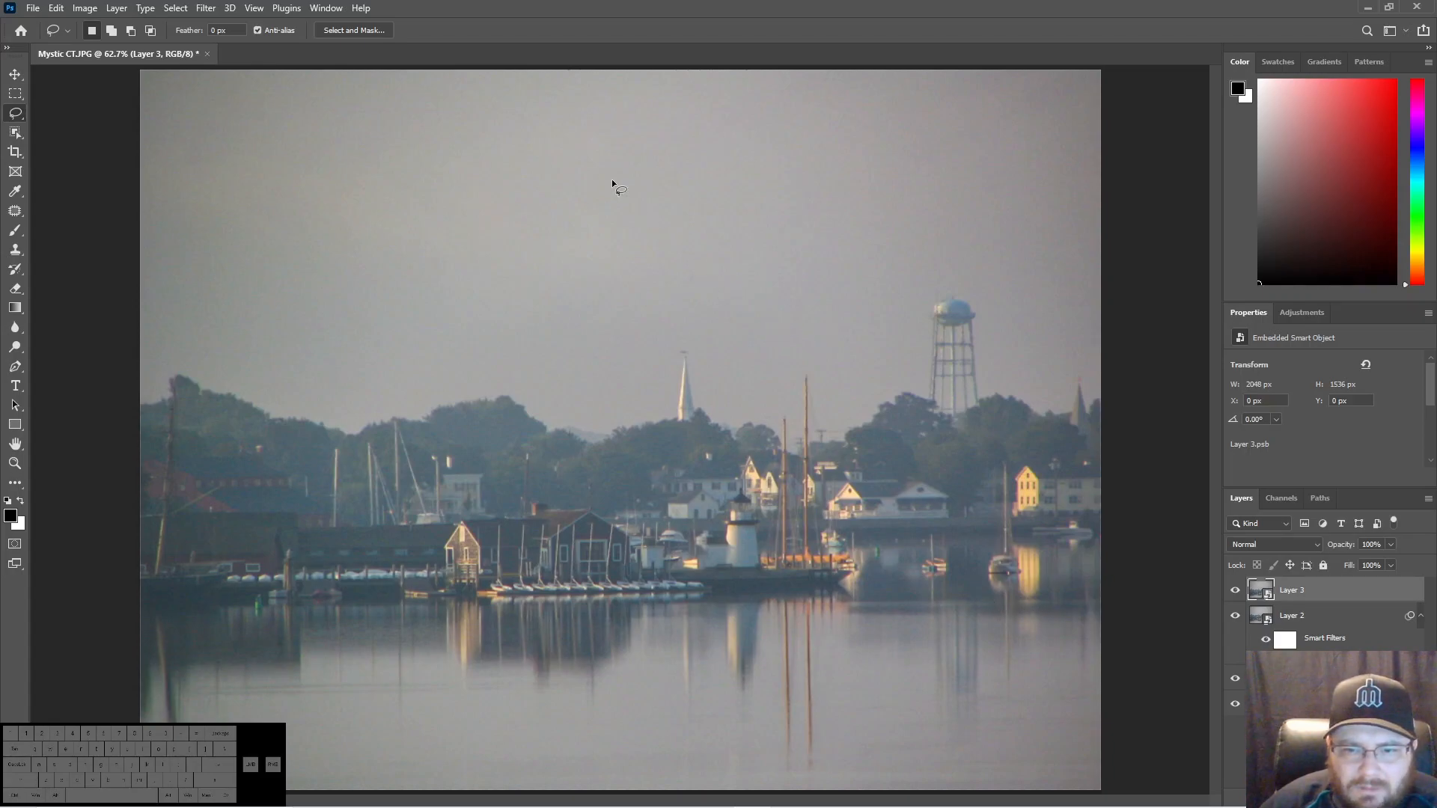
- Apply the Find Edges stylize filter to the top smart object layer
{"action": "left_click", "coordinate": [205, 9]}
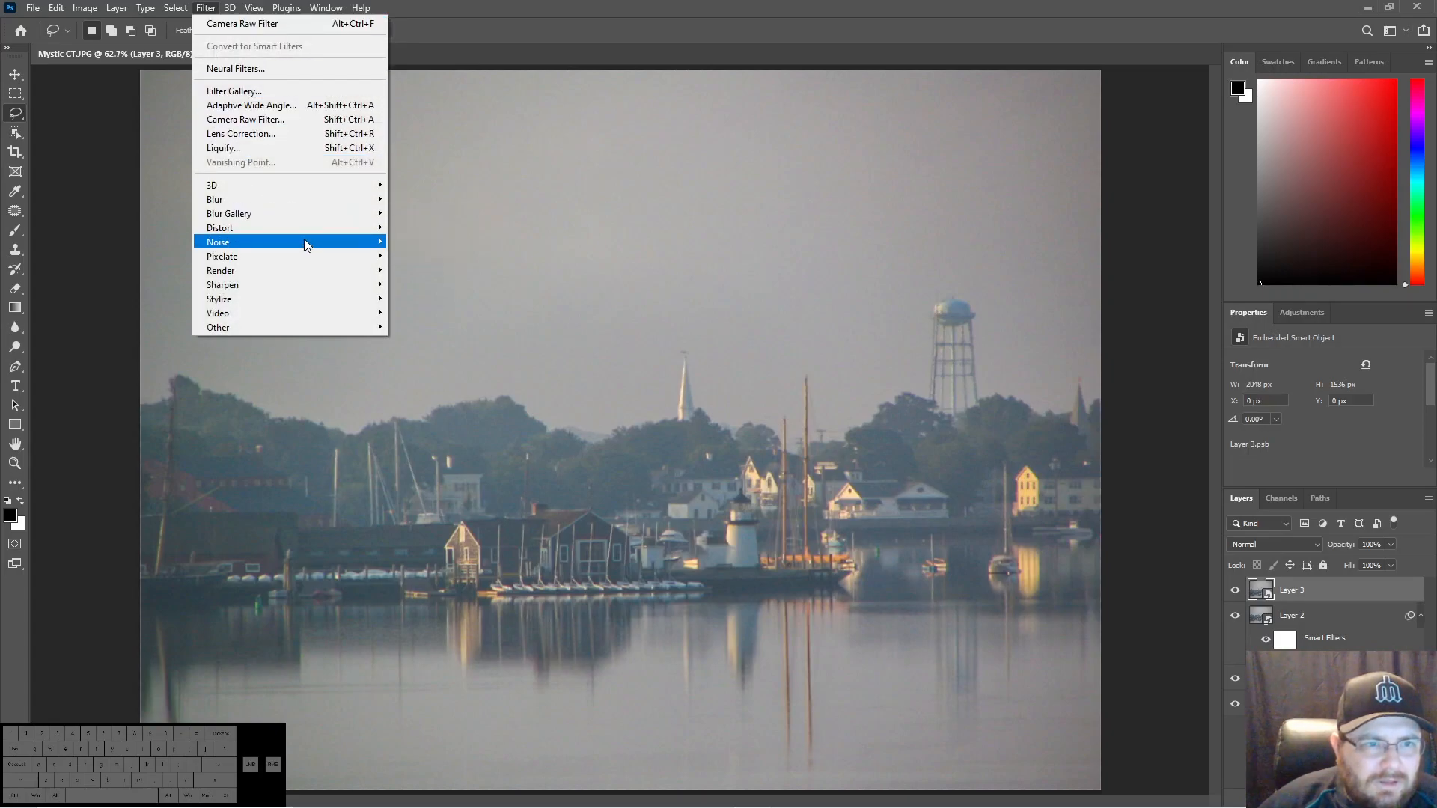
{"action": "mouse_move", "coordinate": [319, 276]}
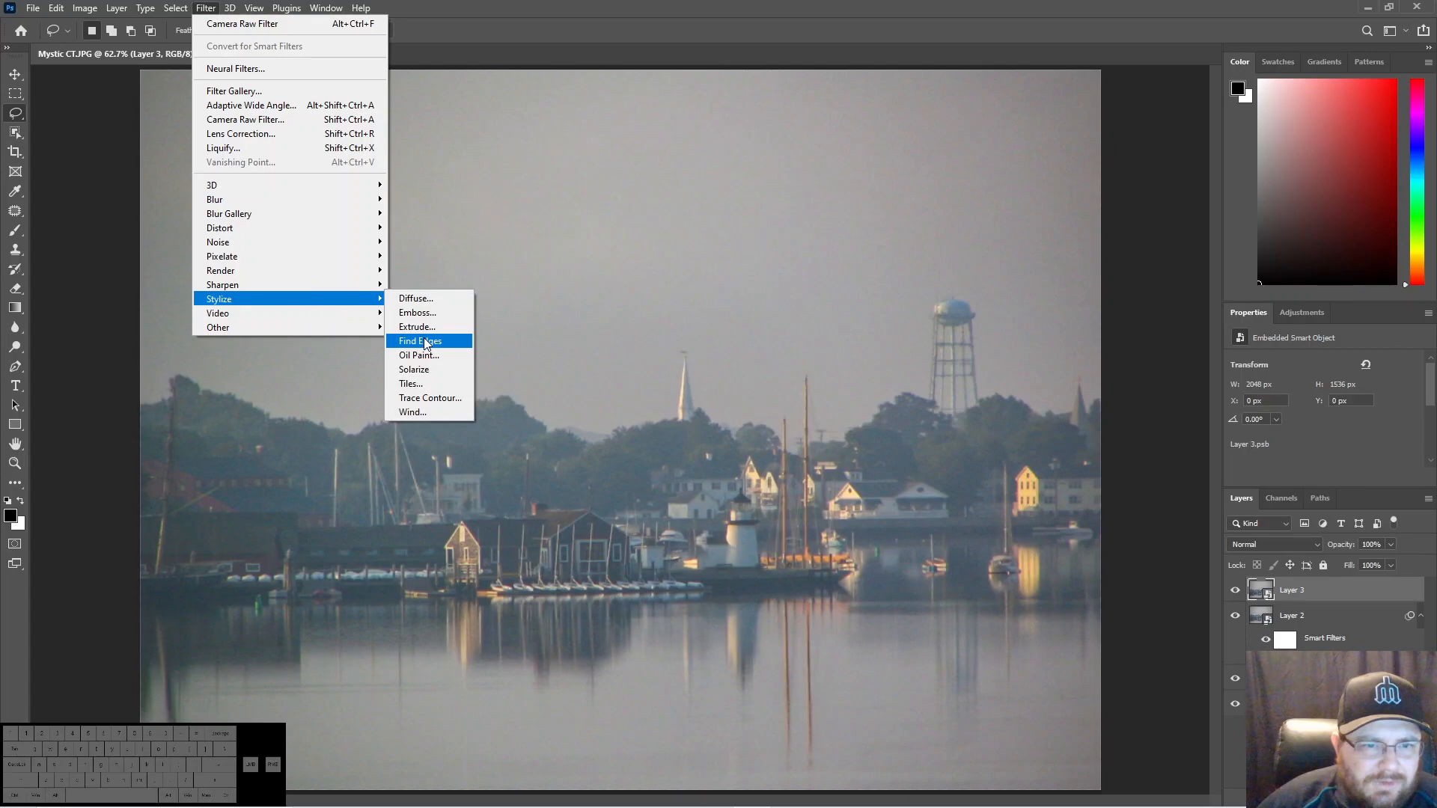
{"action": "left_click", "coordinate": [426, 343]}
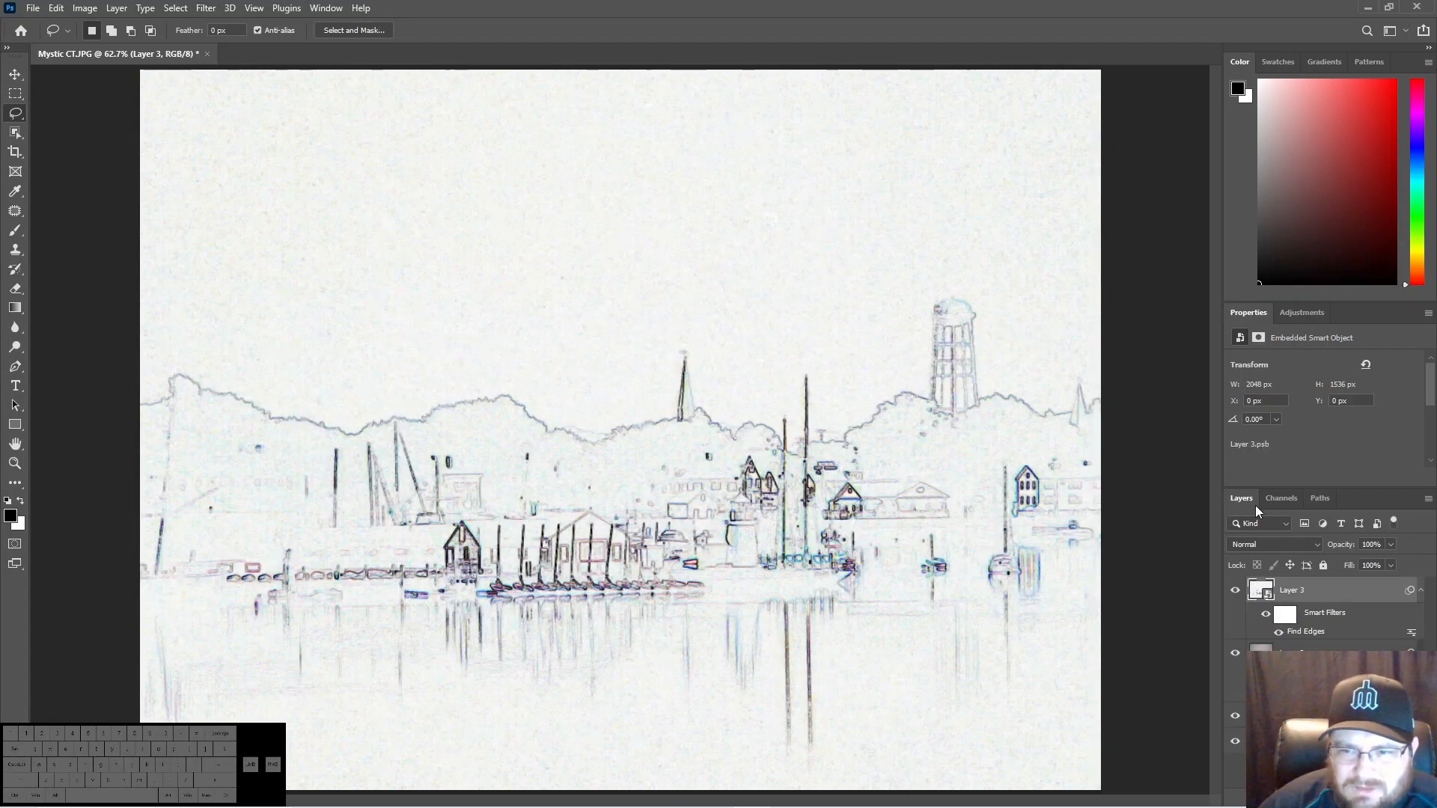
- Blend the Find Edges layer in Soft Light mode at 15% opacity
{"action": "left_click", "coordinate": [1255, 542]}
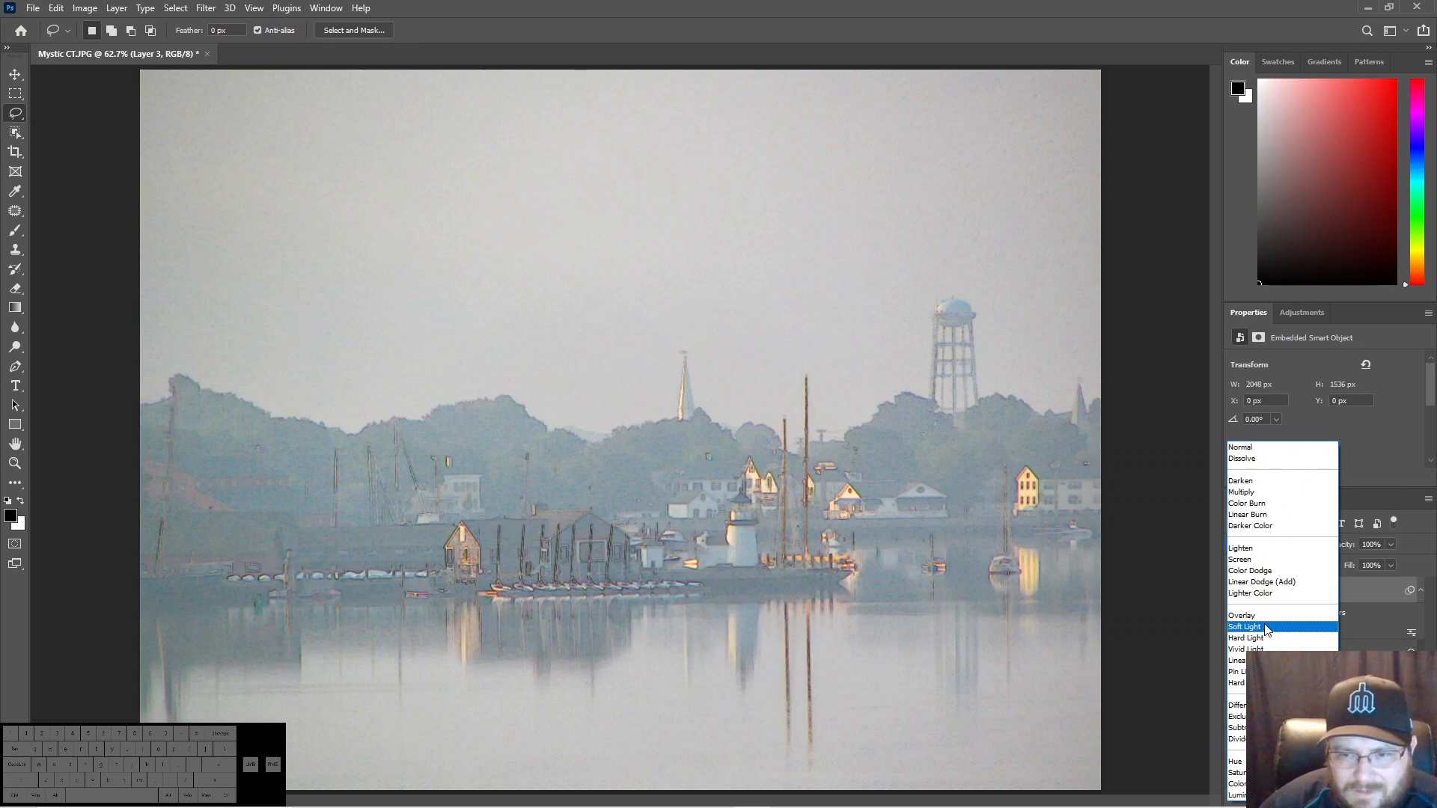
{"action": "left_click", "coordinate": [1265, 627]}
{"action": "left_click", "coordinate": [1390, 545]}
{"action": "left_click_drag", "start_coordinate": [1351, 559], "coordinate": [1330, 568]}
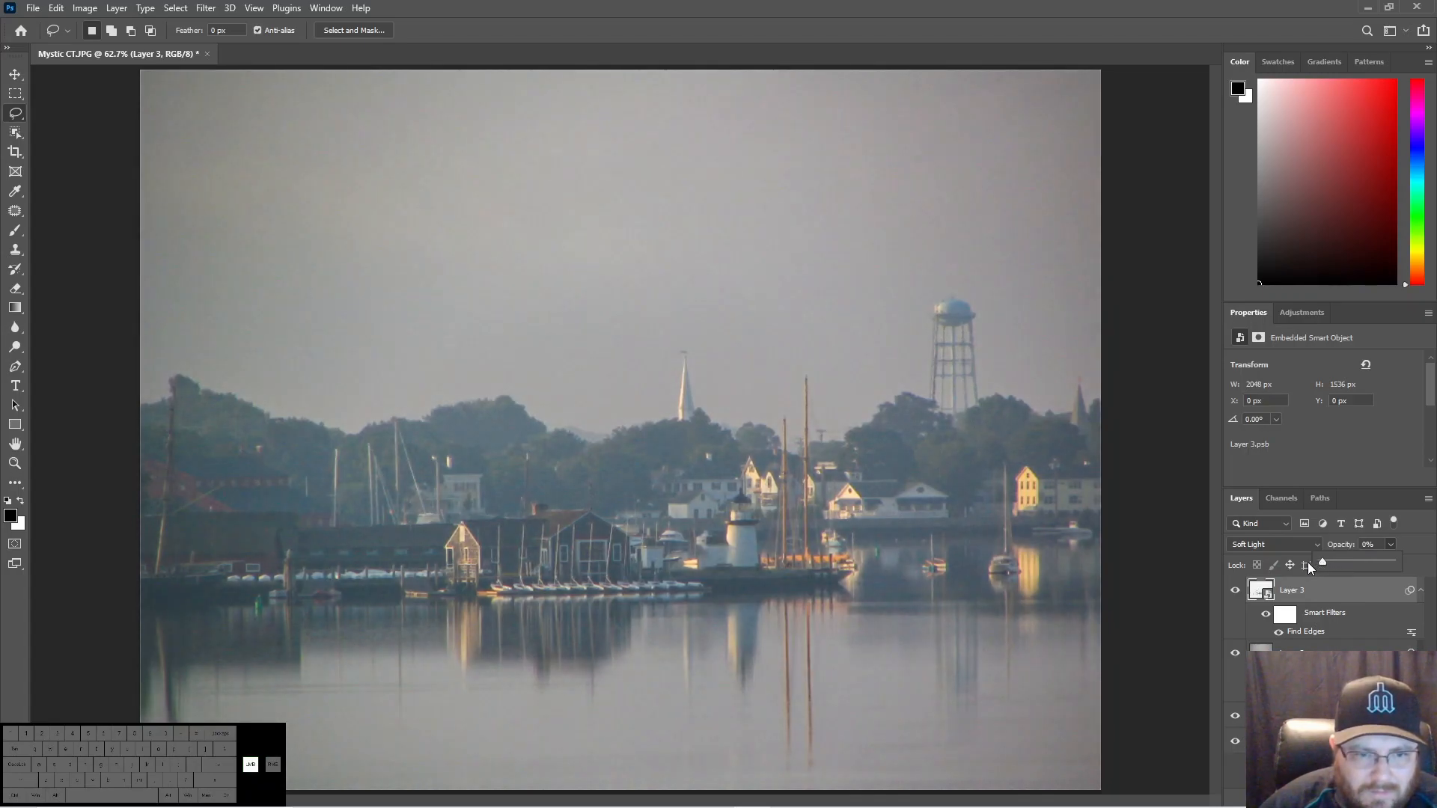
{"action": "mouse_move", "coordinate": [1335, 561]}
{"action": "left_mouse_down"}
{"action": "mouse_move", "coordinate": [1322, 560]}
{"action": "mouse_move", "coordinate": [1335, 565]}
{"action": "left_mouse_up"}
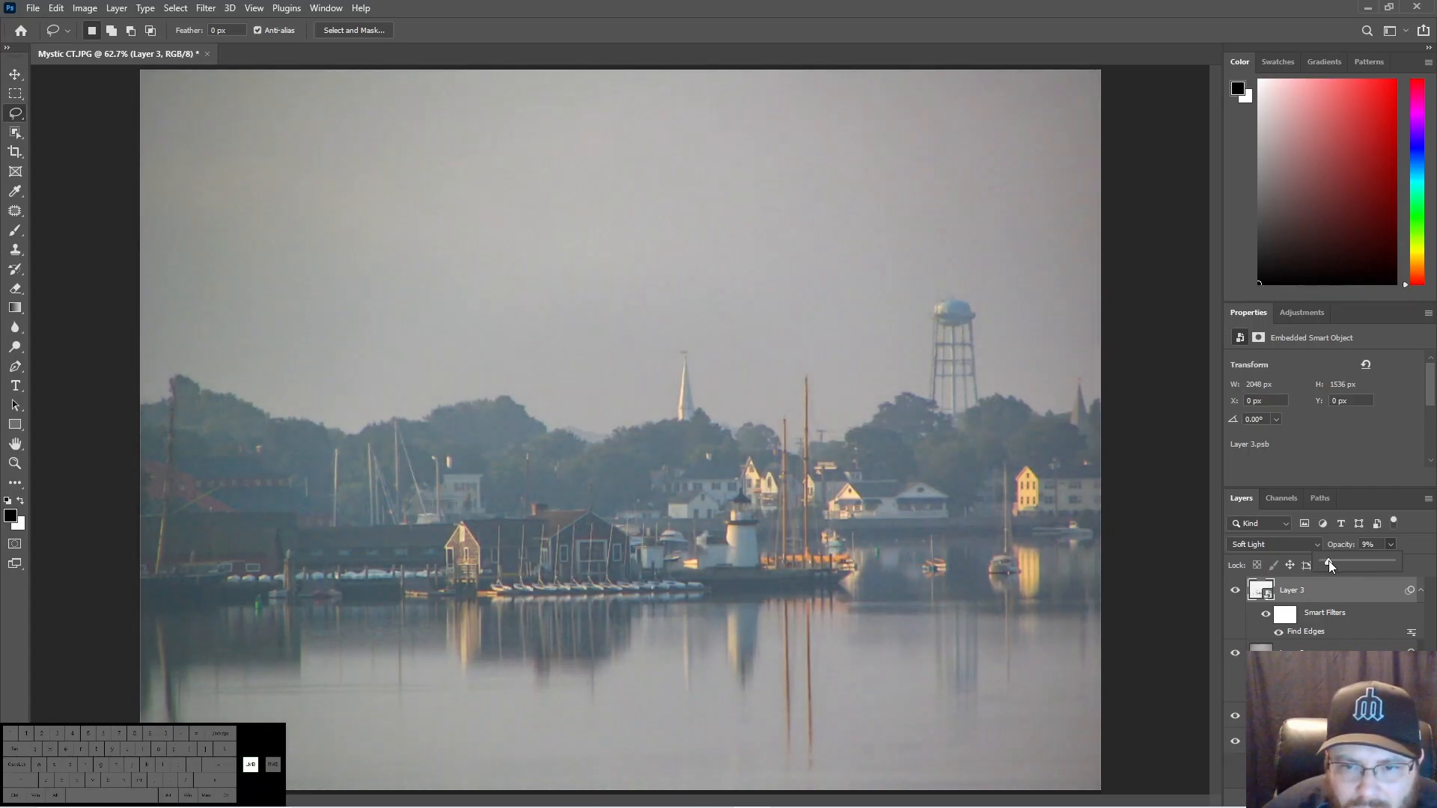
{"action": "mouse_move", "coordinate": [1331, 559]}
{"action": "left_mouse_down"}
{"action": "mouse_move", "coordinate": [1353, 565]}
{"action": "mouse_move", "coordinate": [1334, 565]}
{"action": "left_mouse_up"}
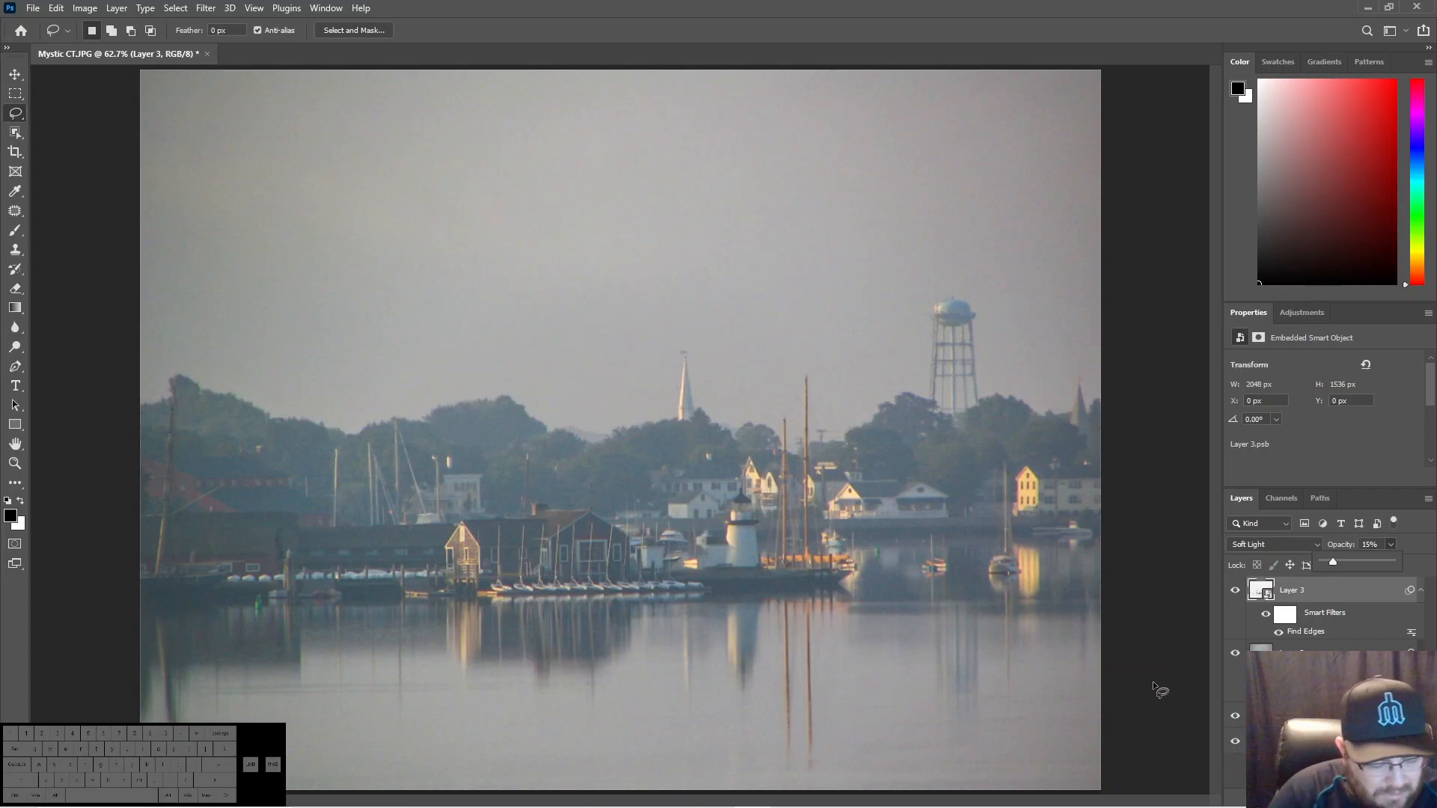
- Stamp the image with its Find Edges blend into a new top layer and convert that layer to a smart object
{"action": "key", "text": "ctrl+alt+shift+e"}
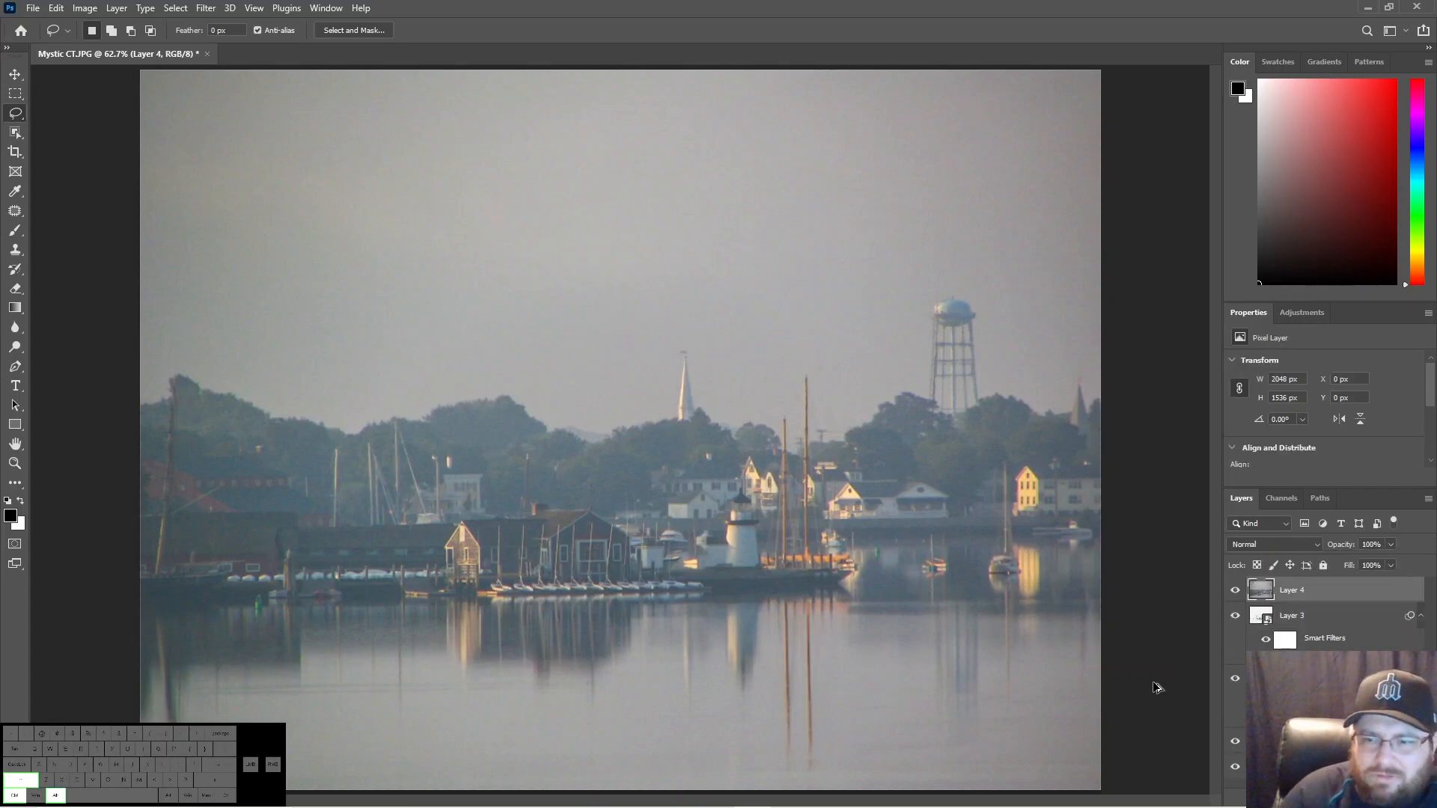
{"action": "right_click", "coordinate": [1293, 598]}
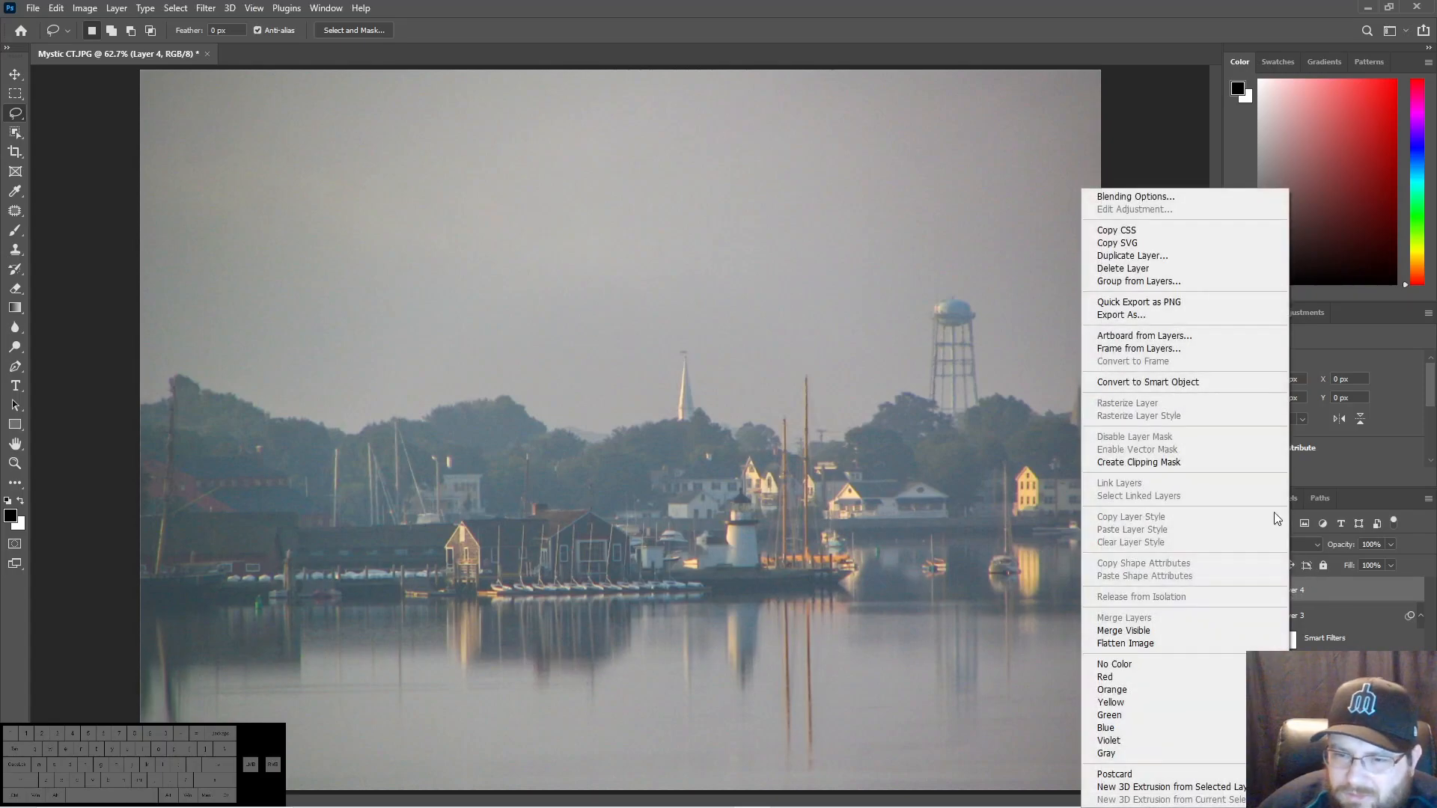
{"action": "left_click", "coordinate": [1155, 382]}
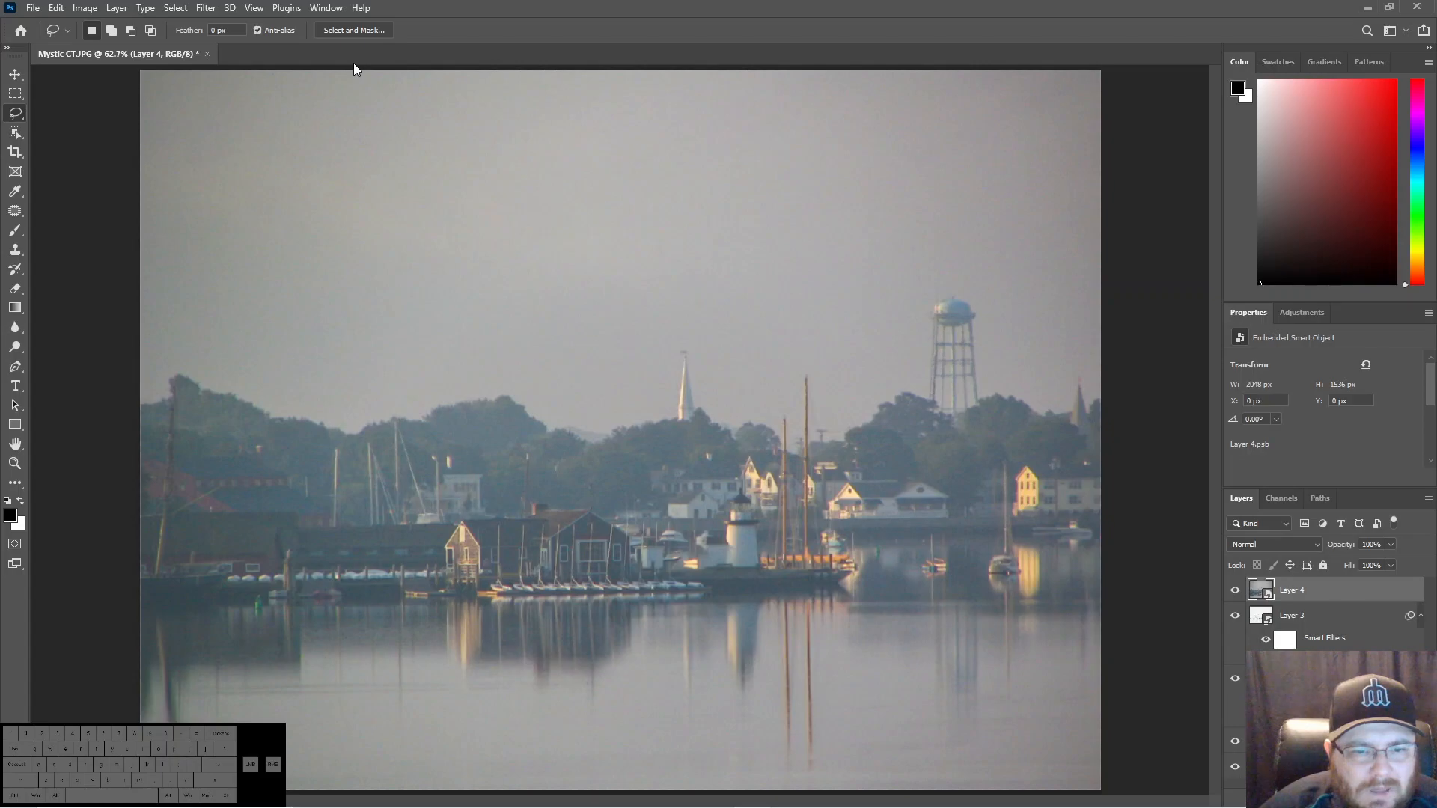
- Start the Camera Raw filter on the top smart object and set Exposure to -0.65 and Highlights to +100
{"action": "left_click", "coordinate": [198, 9]}
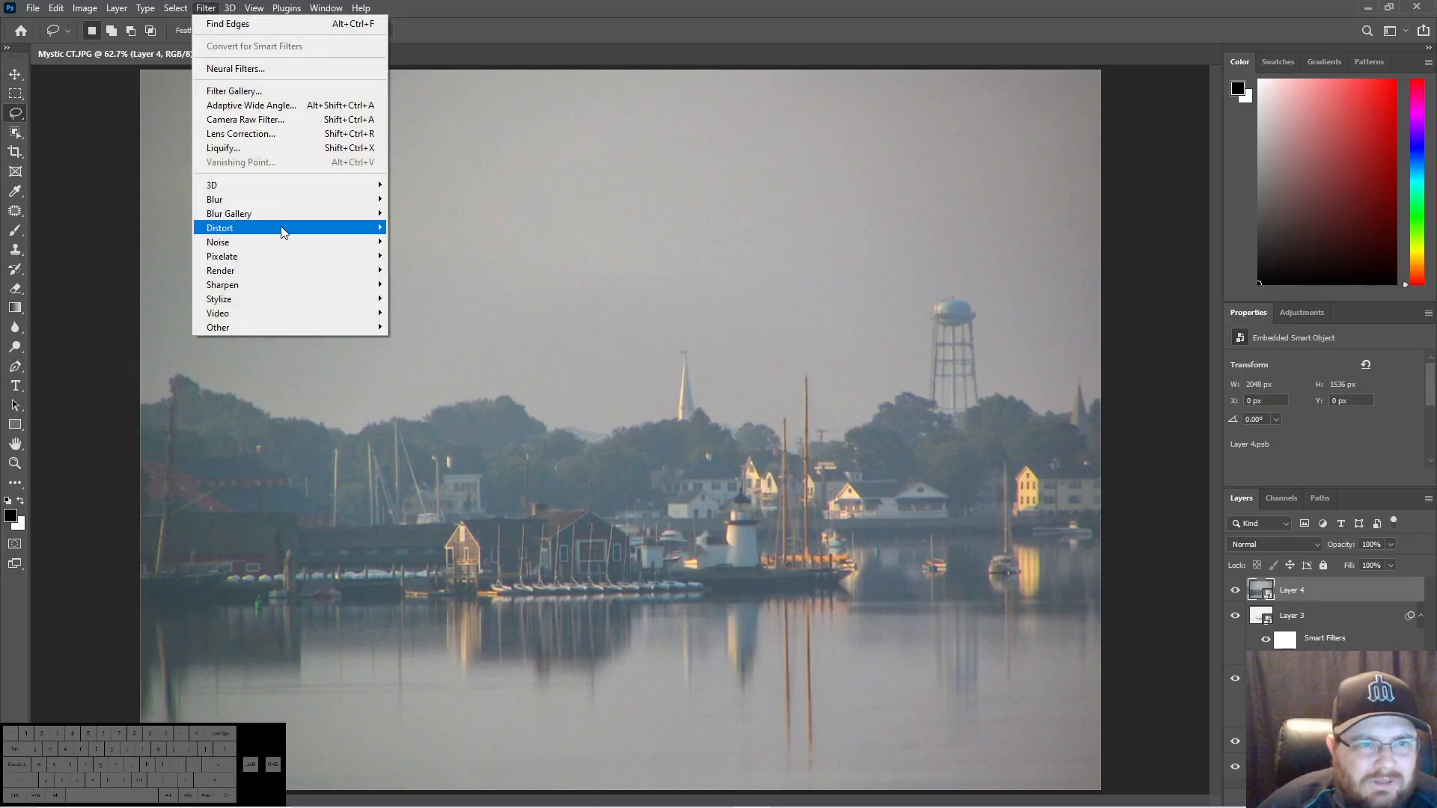
{"action": "left_click", "coordinate": [278, 121]}
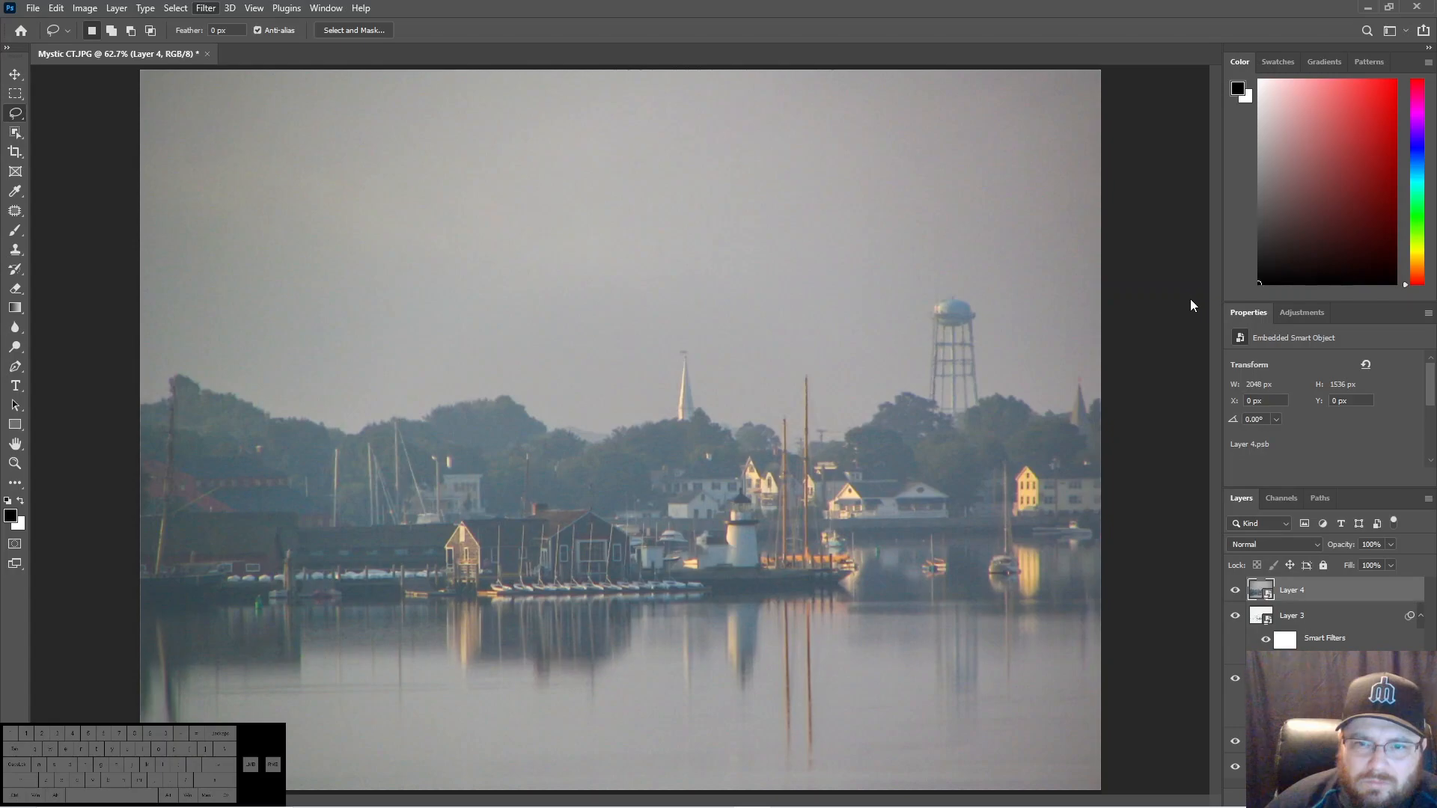
{"action": "mouse_move", "coordinate": [1215, 394]}
{"action": "left_mouse_down"}
{"action": "mouse_move", "coordinate": [1191, 395]}
{"action": "mouse_move", "coordinate": [1246, 397]}
{"action": "mouse_move", "coordinate": [1147, 398]}
{"action": "mouse_move", "coordinate": [1191, 402]}
{"action": "left_mouse_up"}
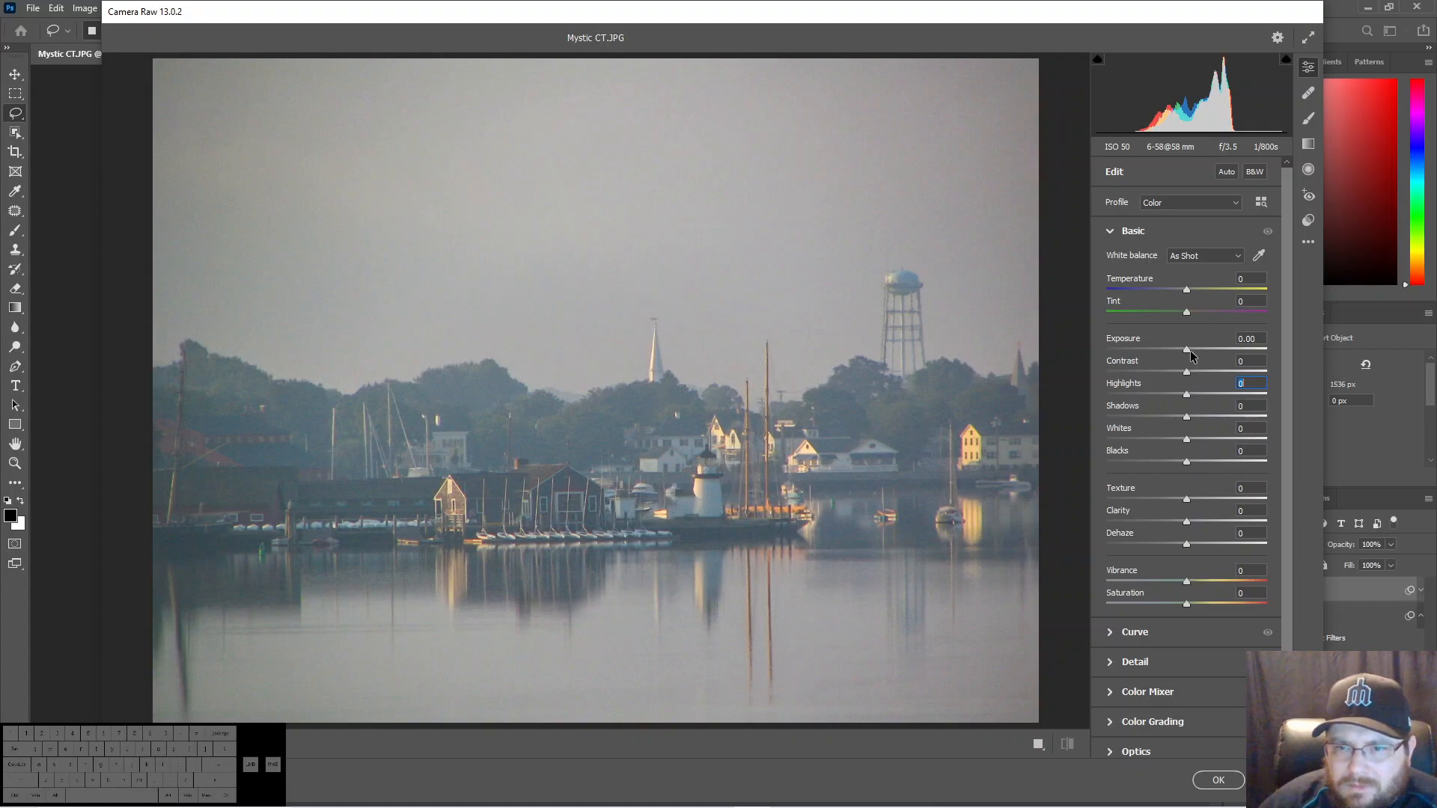
{"action": "left_click_drag", "start_coordinate": [1187, 349], "coordinate": [1277, 398]}
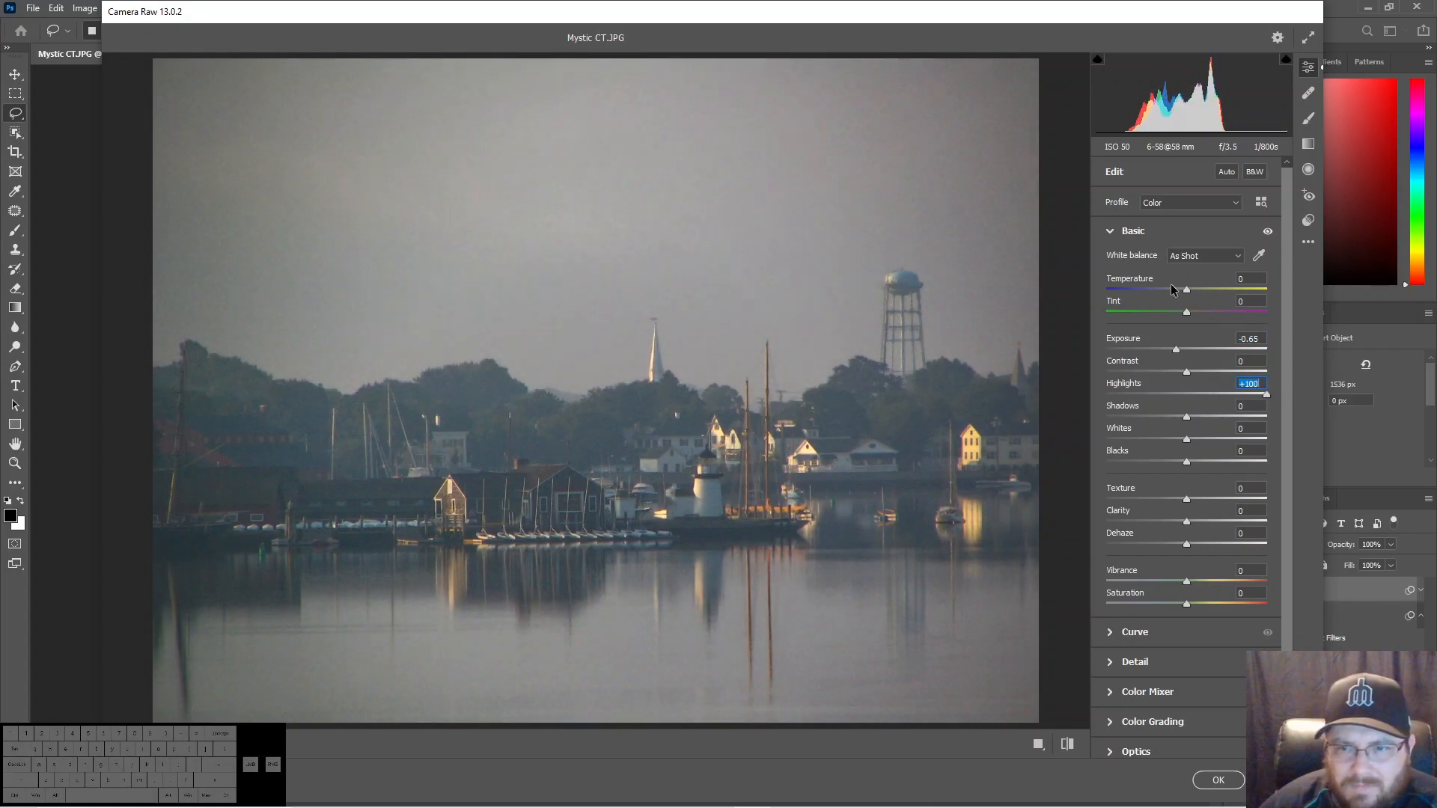
- Add a white vignette around the photo with the Camera Raw Vignetting effect set to +50
{"action": "left_click", "coordinate": [1132, 232]}
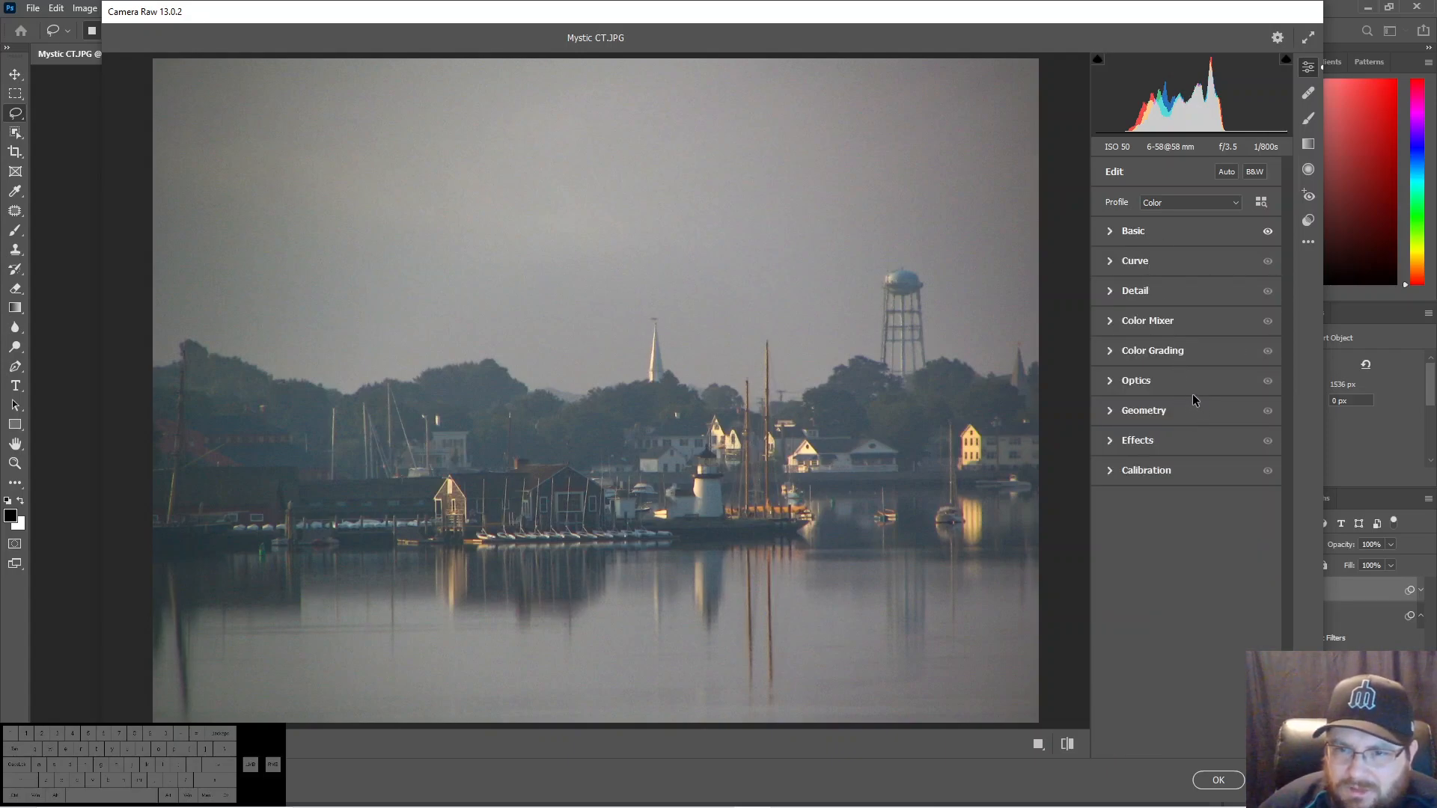
{"action": "left_click", "coordinate": [1119, 443]}
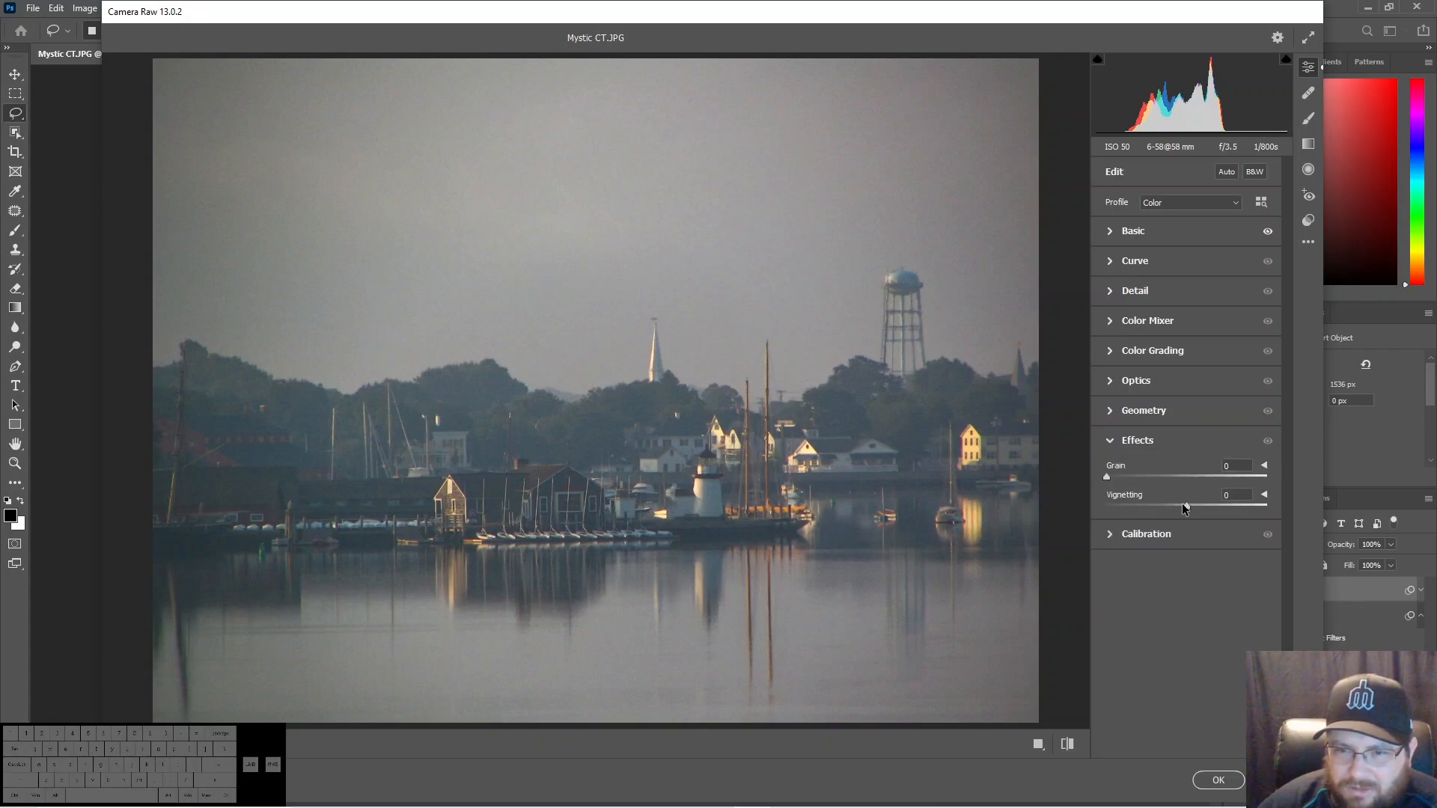
{"action": "left_click_drag", "start_coordinate": [1185, 506], "coordinate": [1232, 511]}
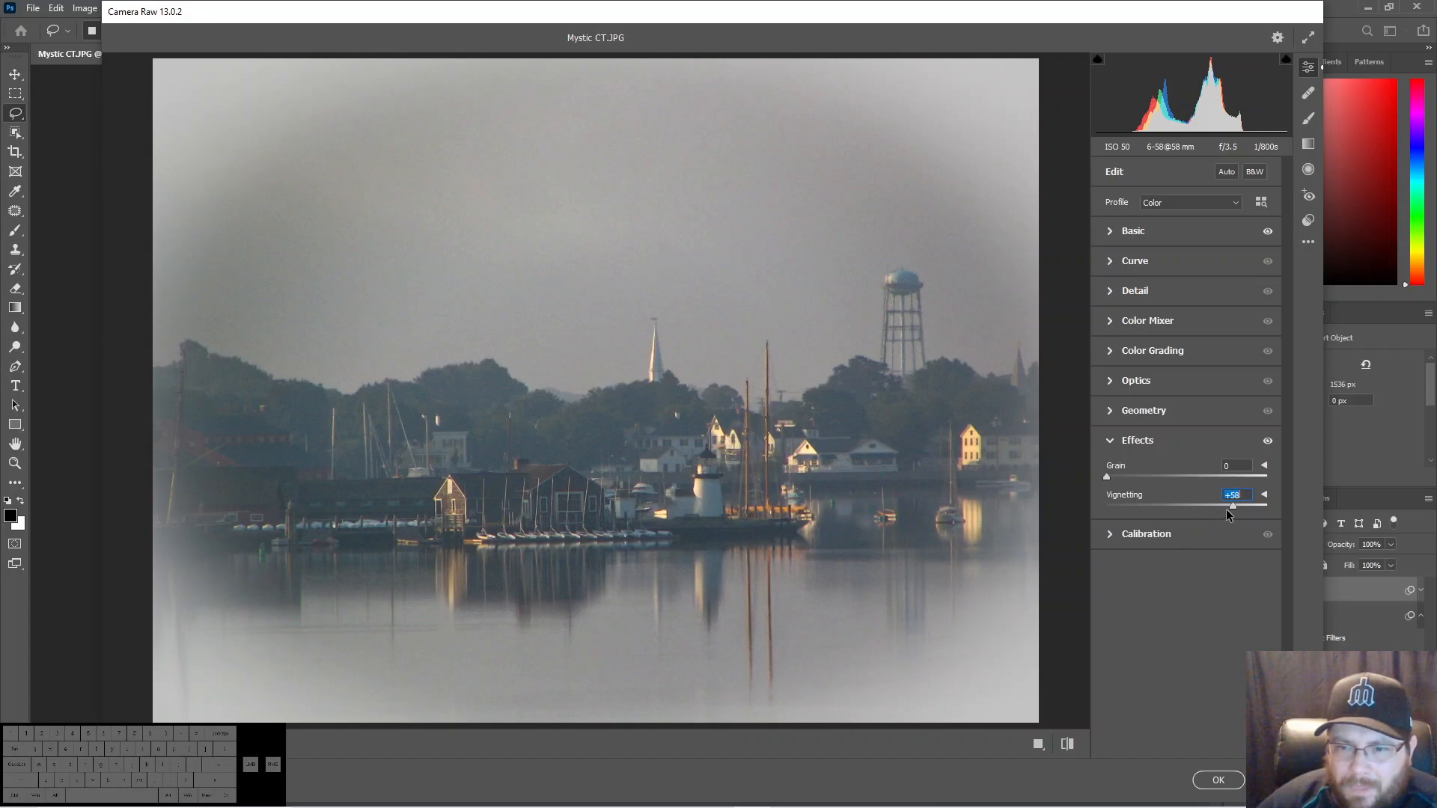
{"action": "left_click_drag", "start_coordinate": [1232, 506], "coordinate": [1234, 508]}
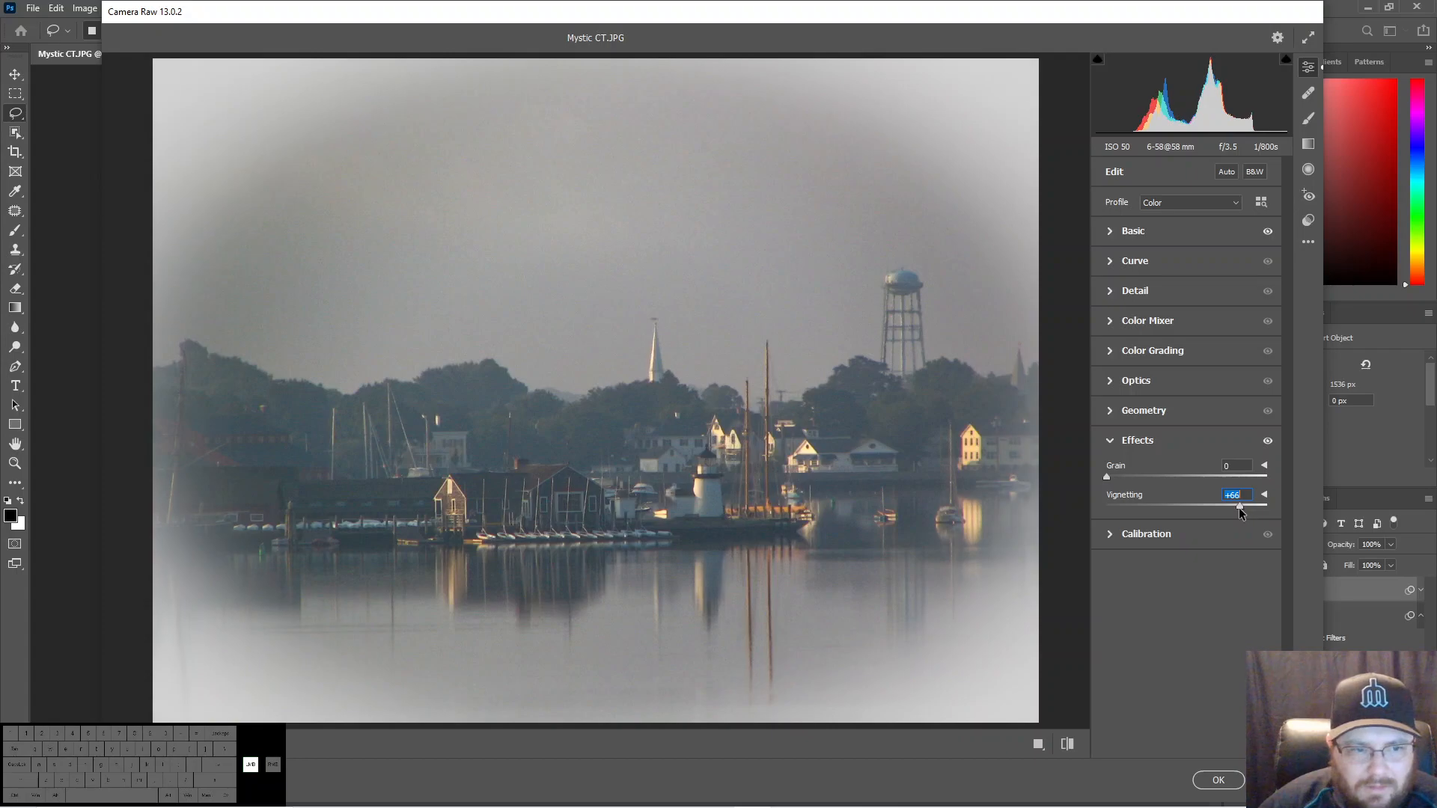
{"action": "left_click_drag", "start_coordinate": [1238, 507], "coordinate": [1232, 509]}
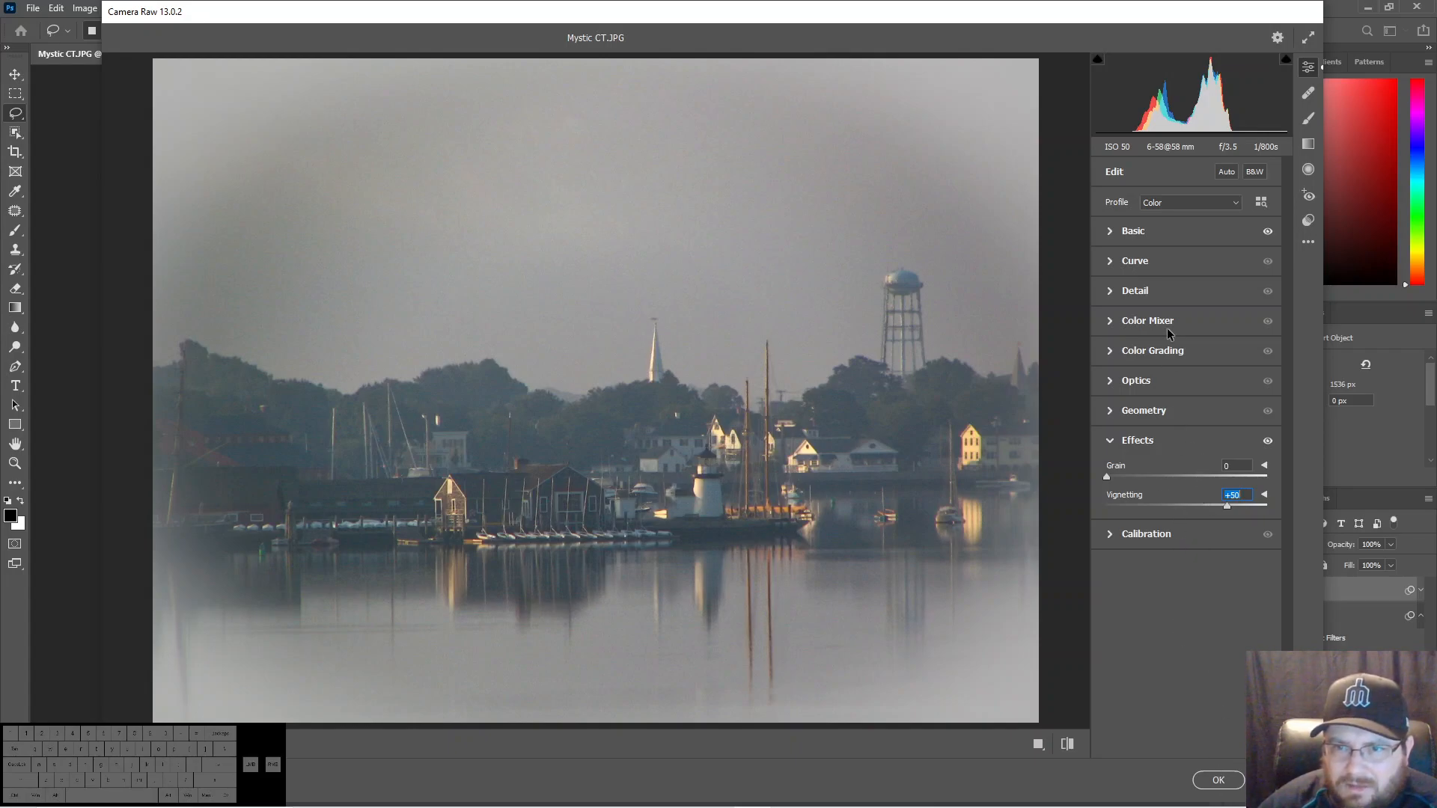
- Set the Camera Raw Exposure to -0.25 and apply the filter
{"action": "left_click", "coordinate": [1134, 232]}
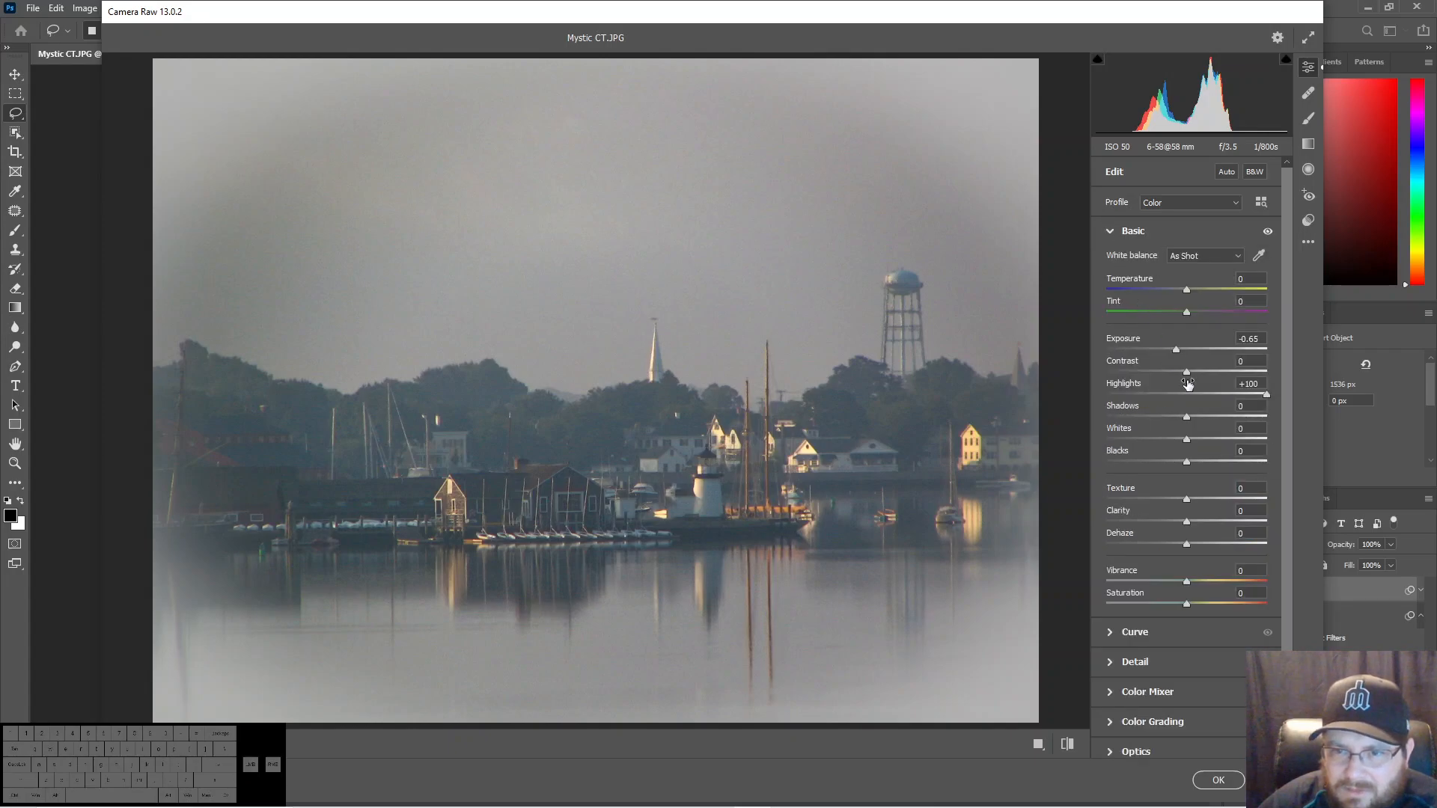
{"action": "left_click_drag", "start_coordinate": [1178, 350], "coordinate": [1183, 349]}
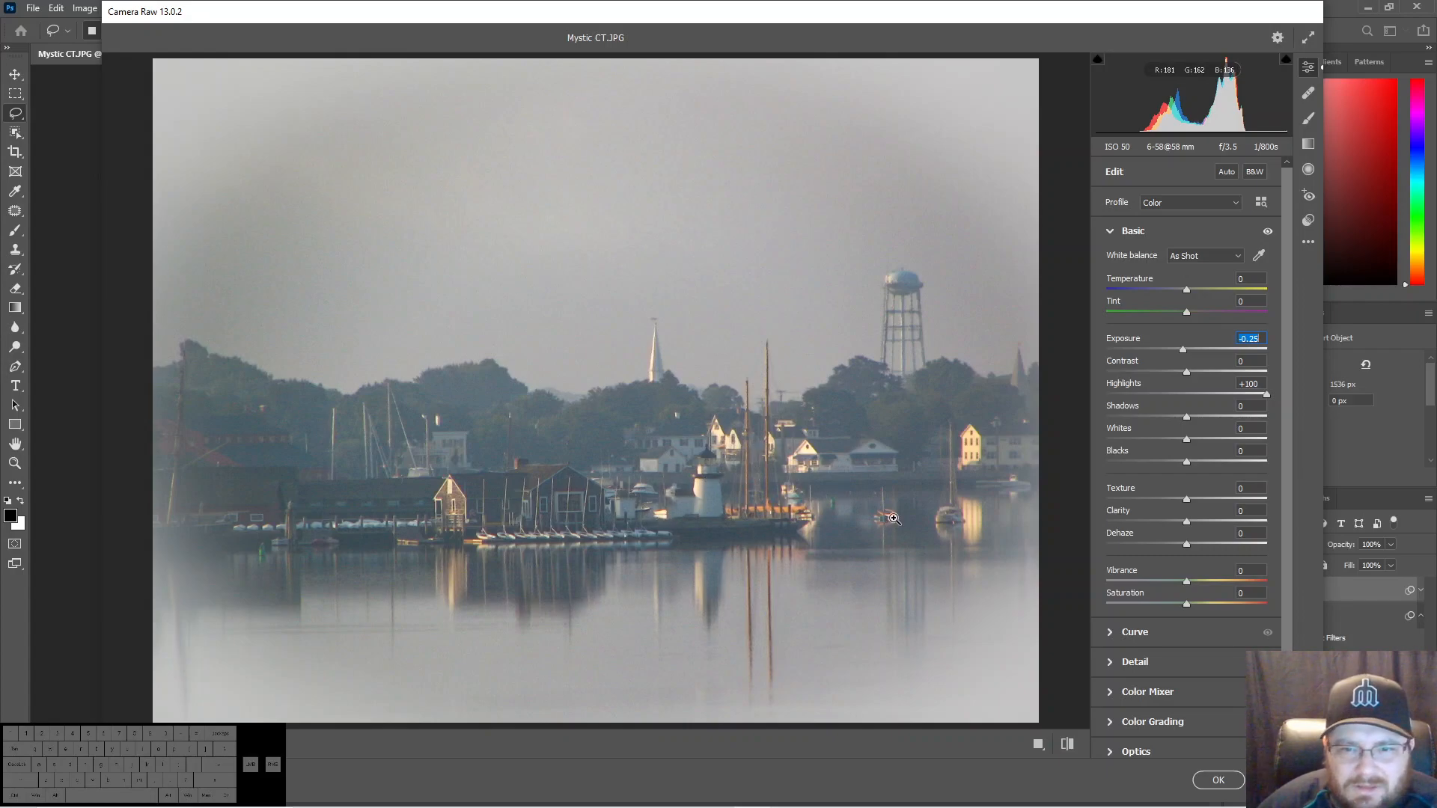
{"action": "left_click", "coordinate": [1215, 780]}
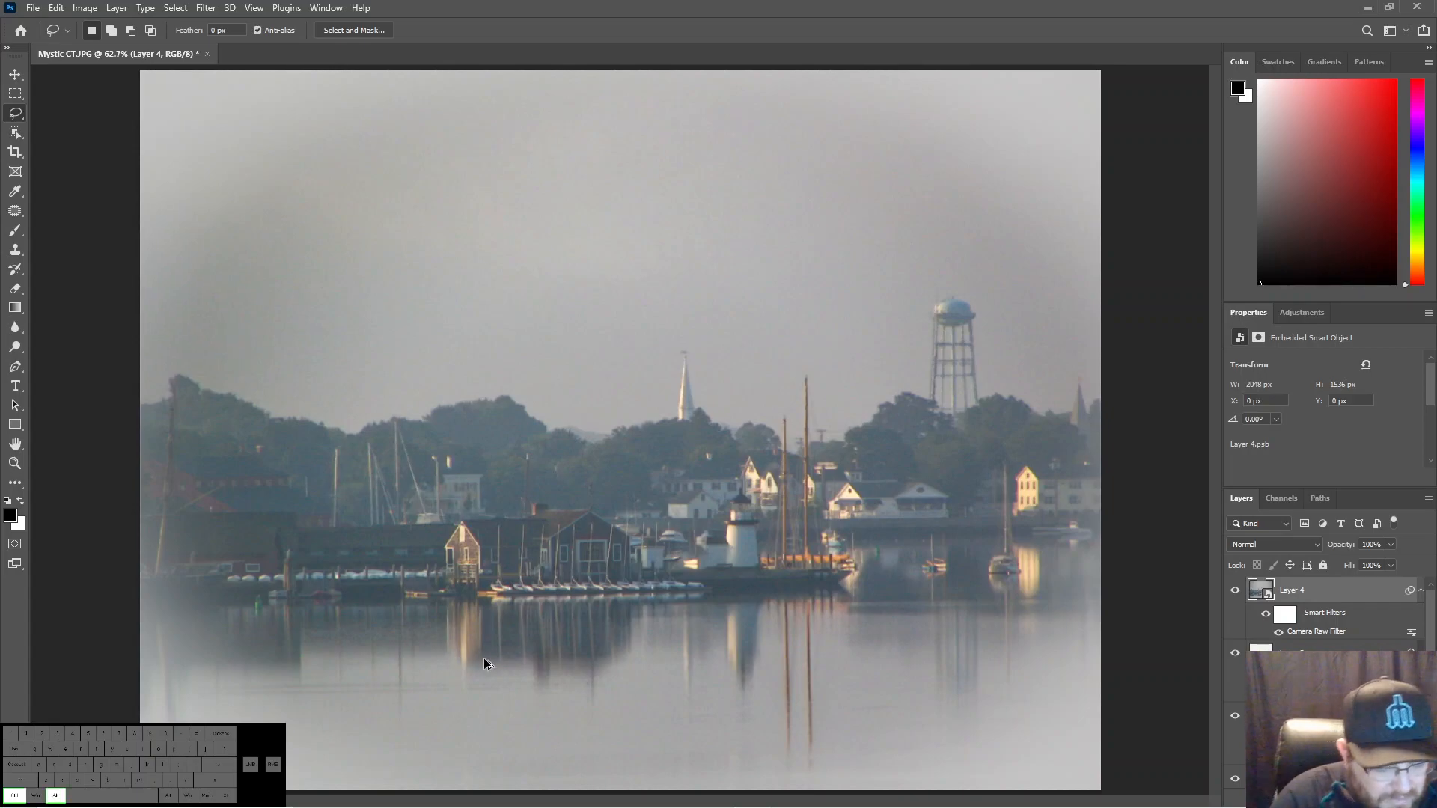
- Stamp the vignetted image into a new top layer and convert that layer to a smart object
{"action": "key", "text": "ctrl+alt+shift+e"}
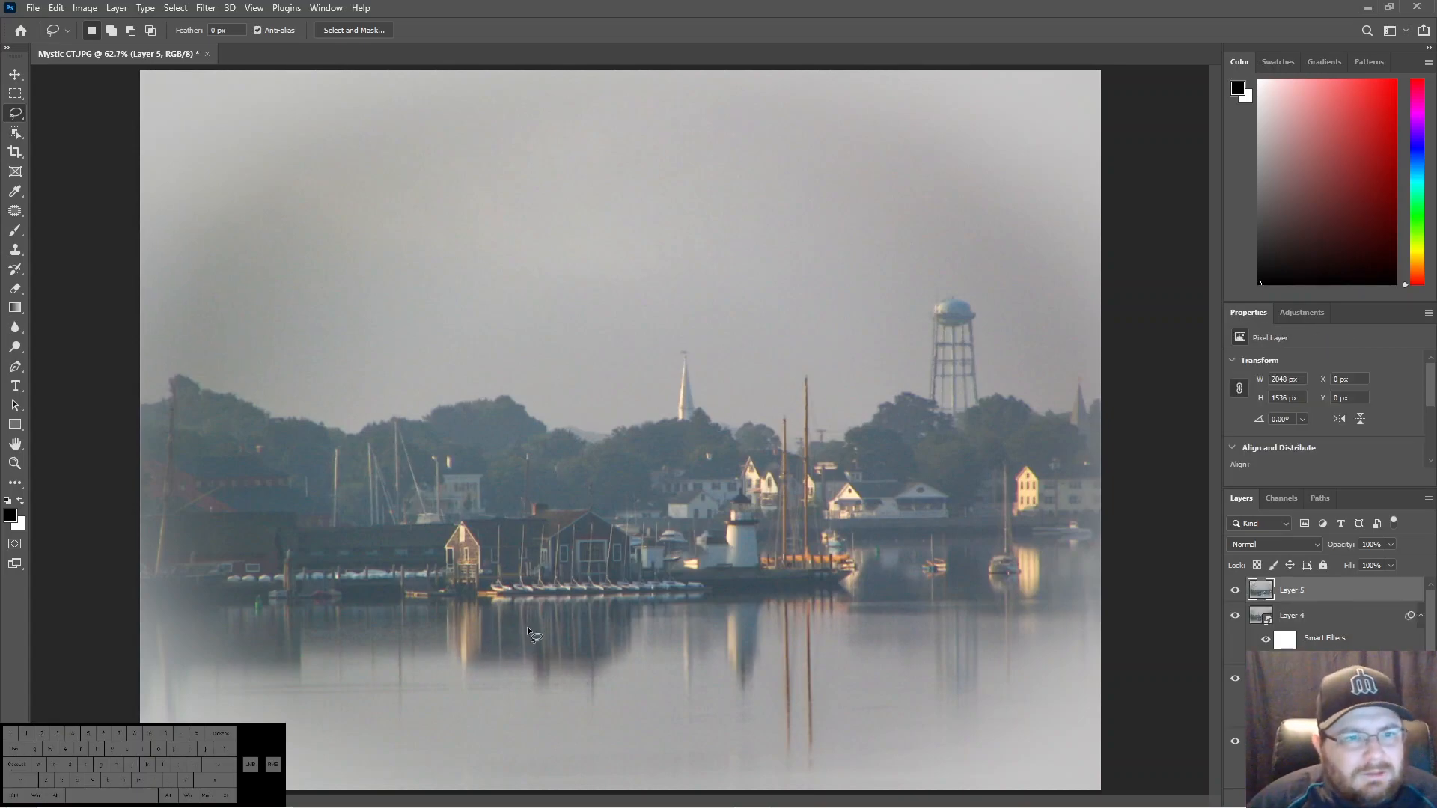
{"action": "right_click", "coordinate": [1272, 594]}
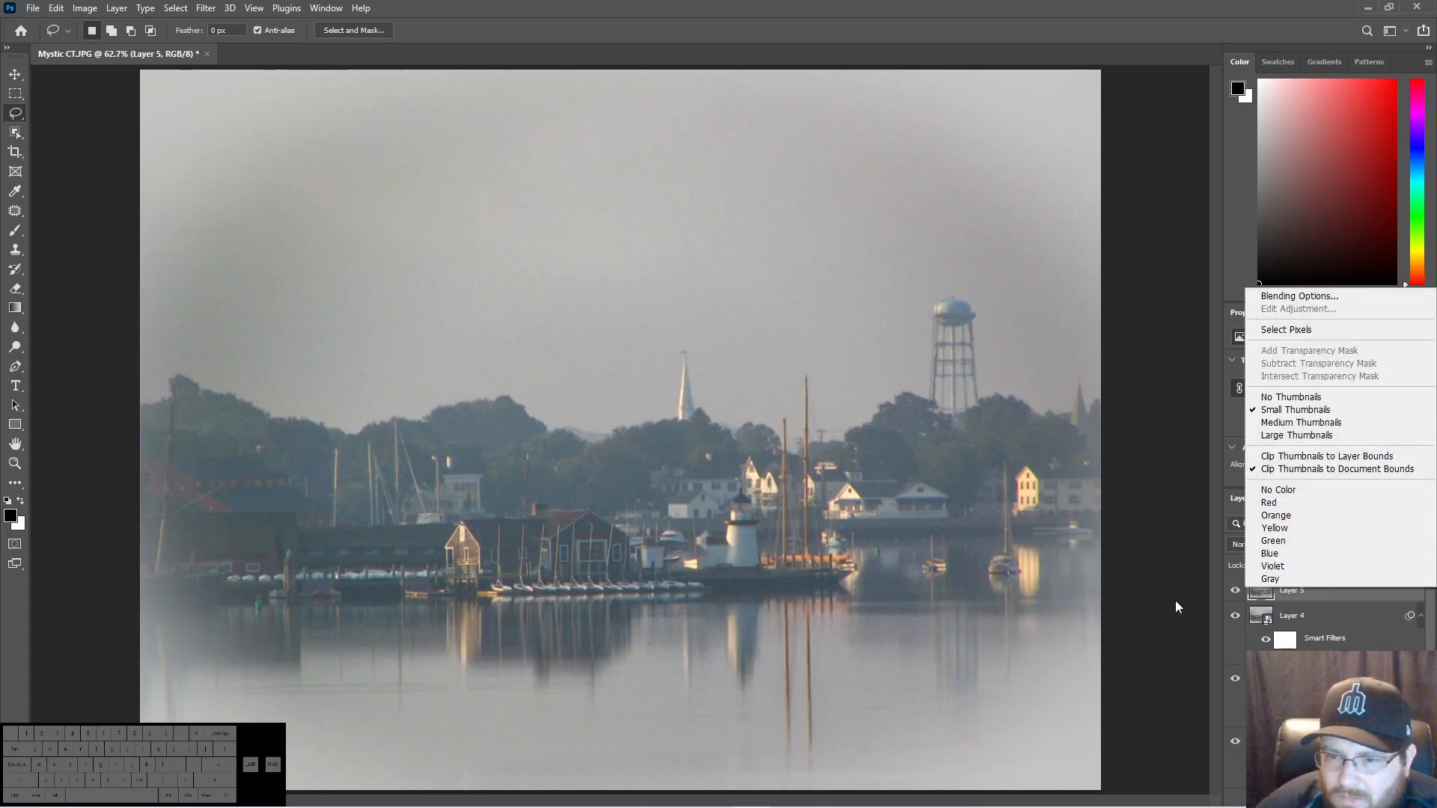
{"action": "right_click", "coordinate": [1316, 591]}
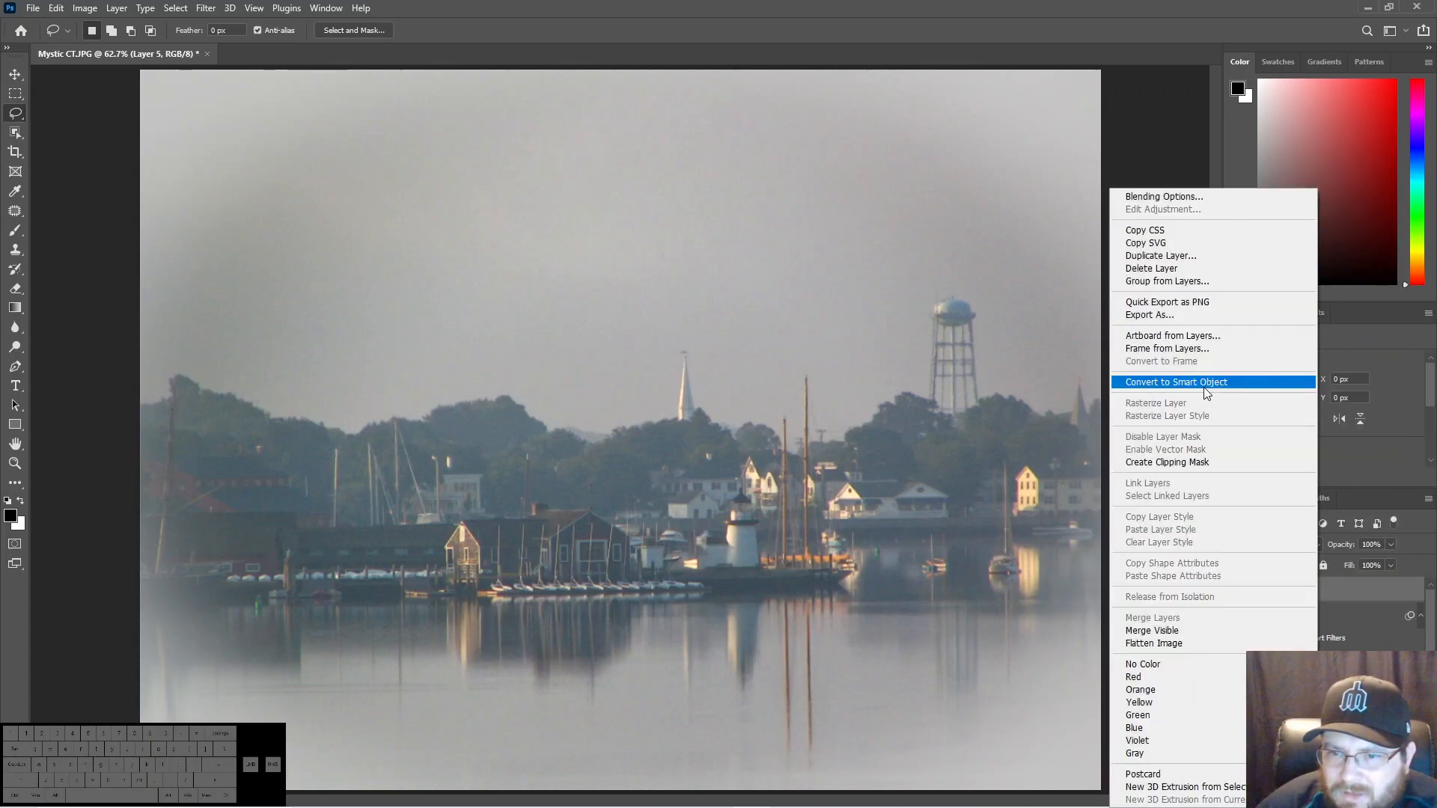
{"action": "left_click", "coordinate": [1227, 382]}
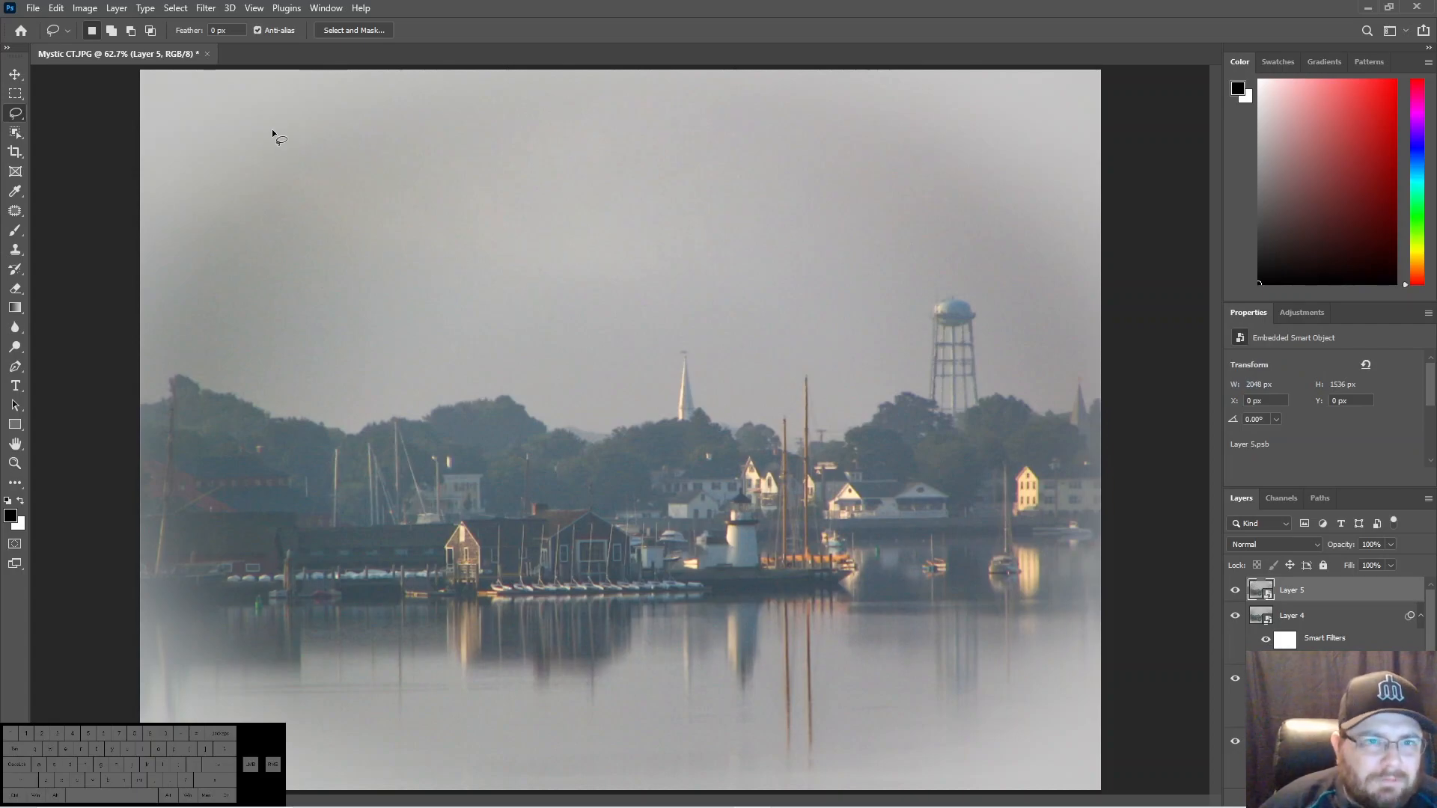
- Add a Brightness/Contrast adjustment clipped to the top smart object, with Brightness 26 and Contrast 21
{"action": "left_click", "coordinate": [1310, 312]}
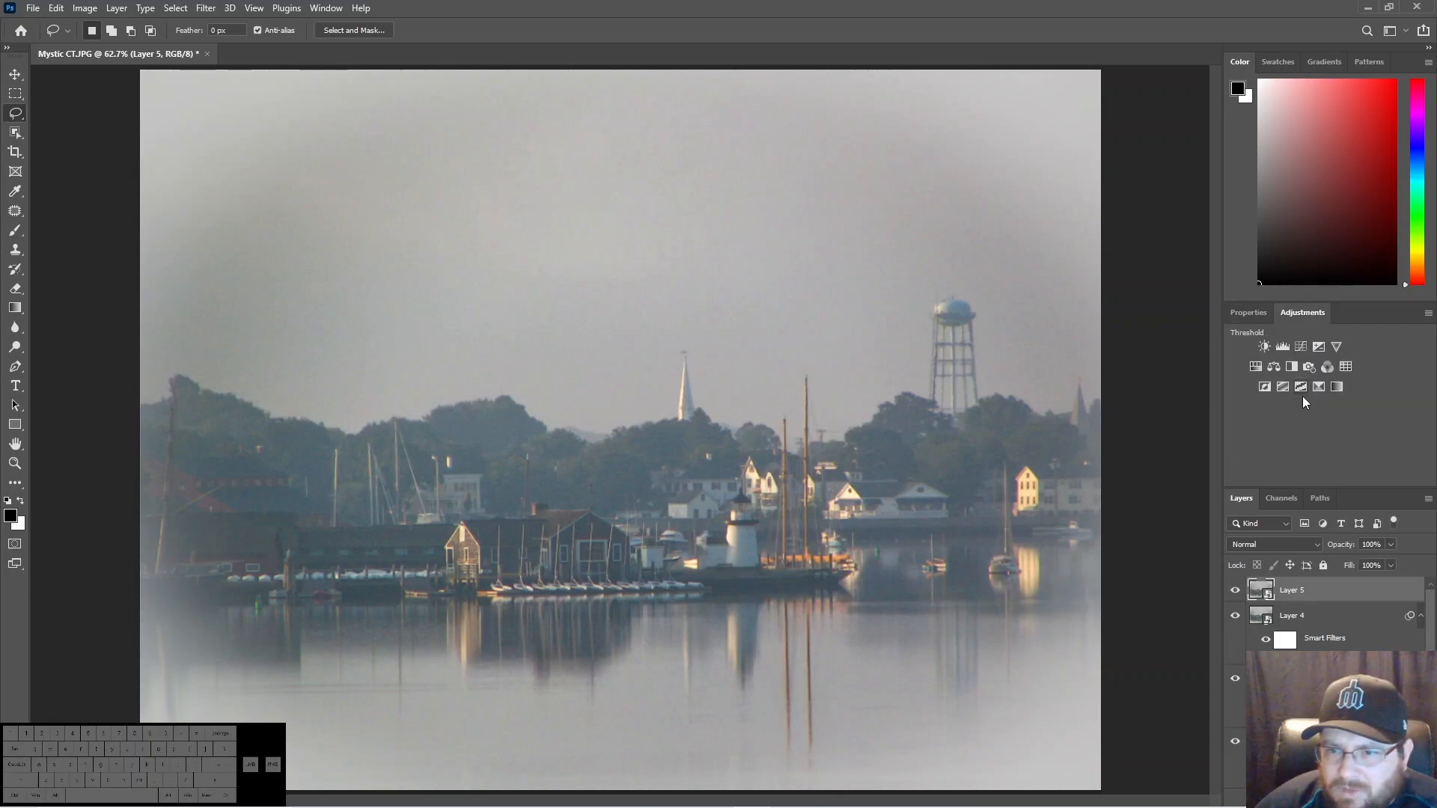
{"action": "left_click", "coordinate": [1263, 348]}
{"action": "left_click", "coordinate": [1322, 477]}
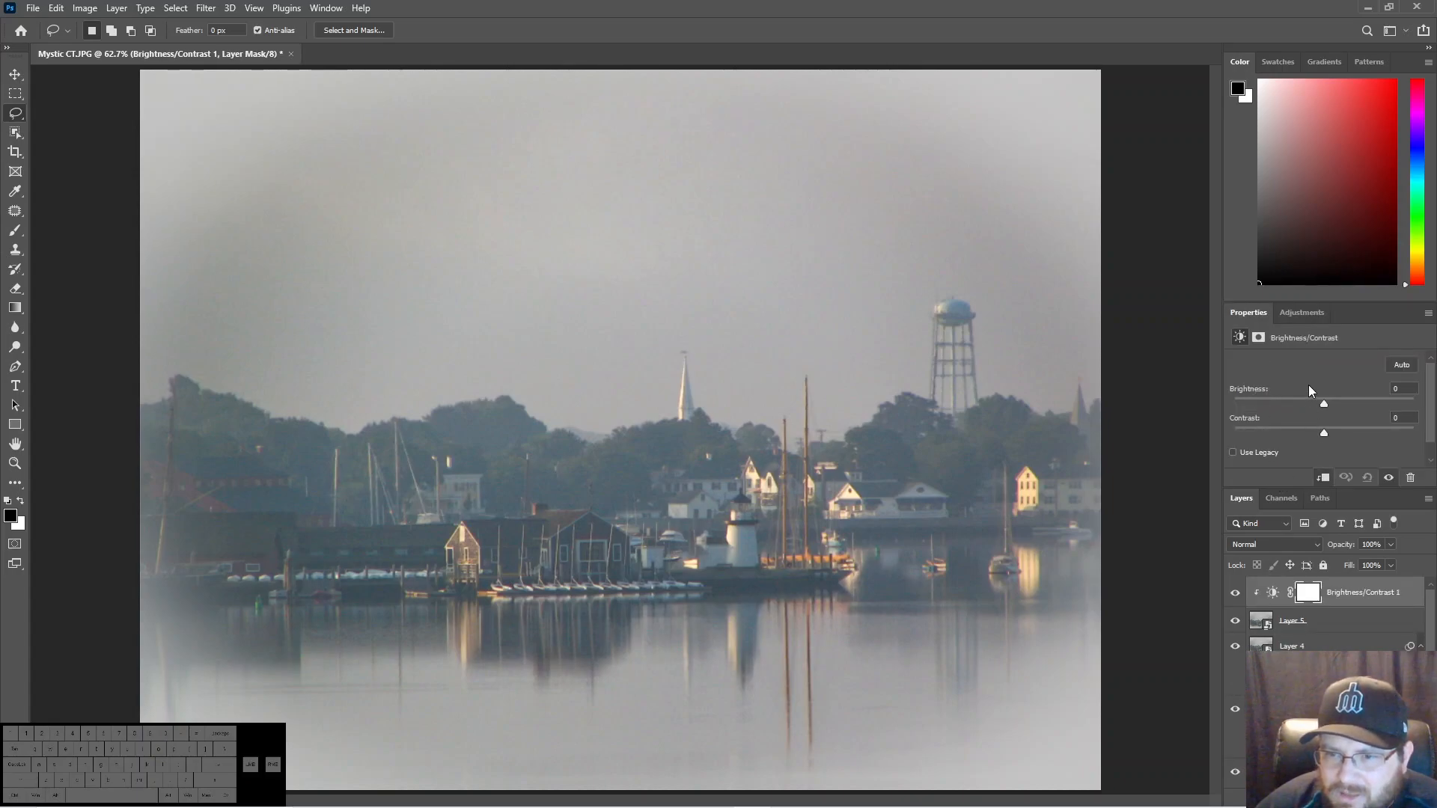
{"action": "left_click_drag", "start_coordinate": [1323, 405], "coordinate": [1341, 434]}
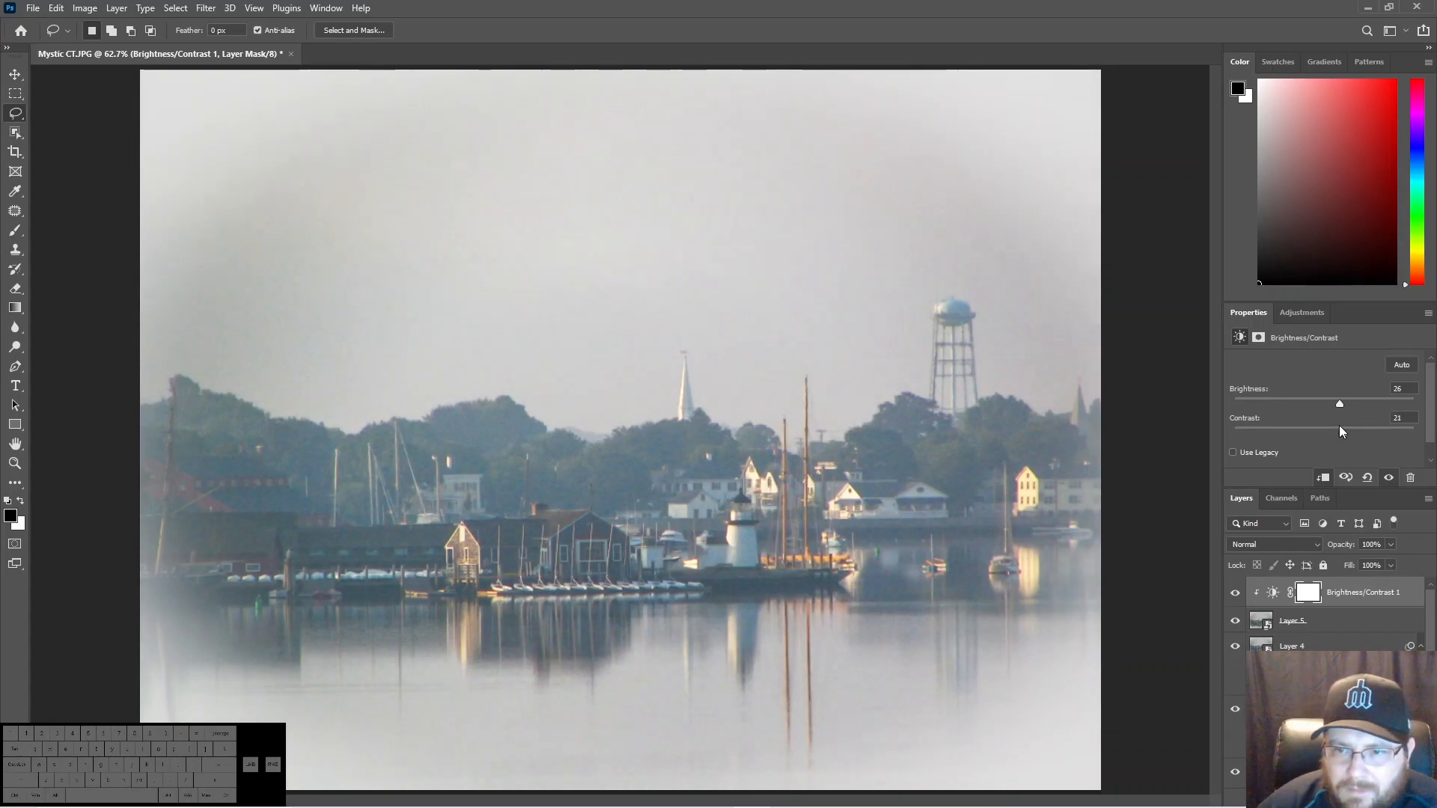
- Add a clipped Hue/Saturation adjustment above Brightness/Contrast and set the Yellows to Hue +10, Saturation +29 and Lightness -12
{"action": "left_click", "coordinate": [1293, 312]}
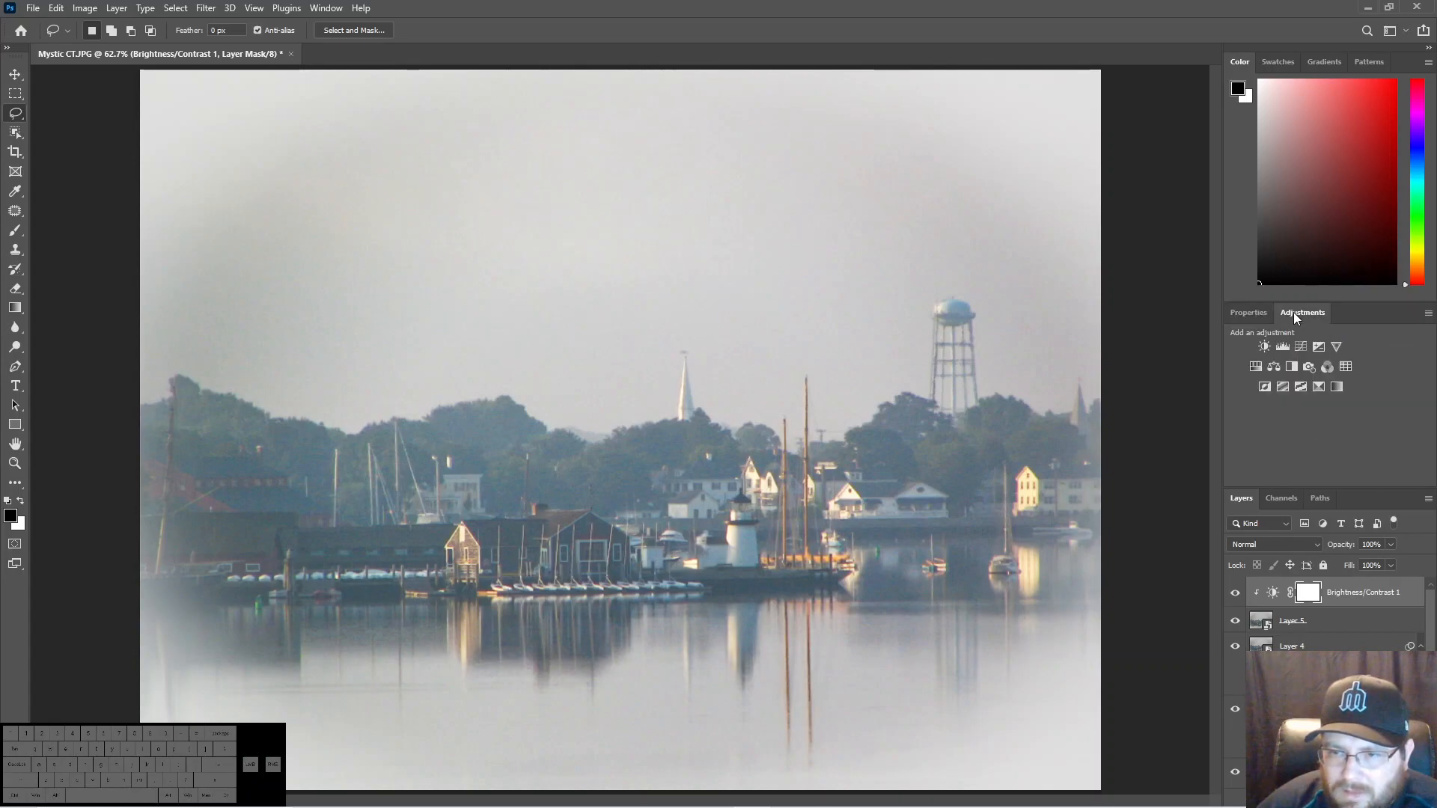
{"action": "left_click", "coordinate": [1258, 369]}
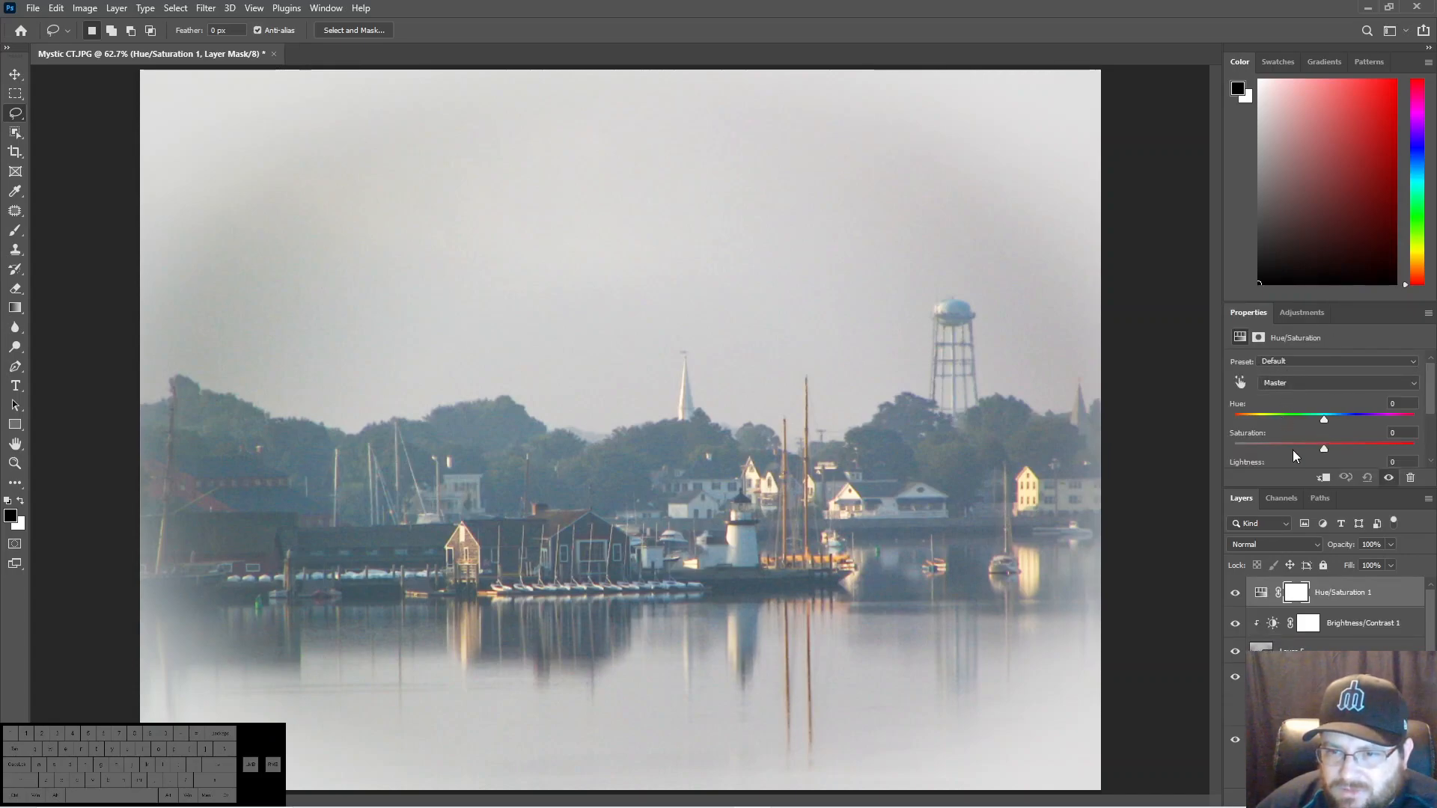
{"action": "left_click", "coordinate": [1326, 385]}
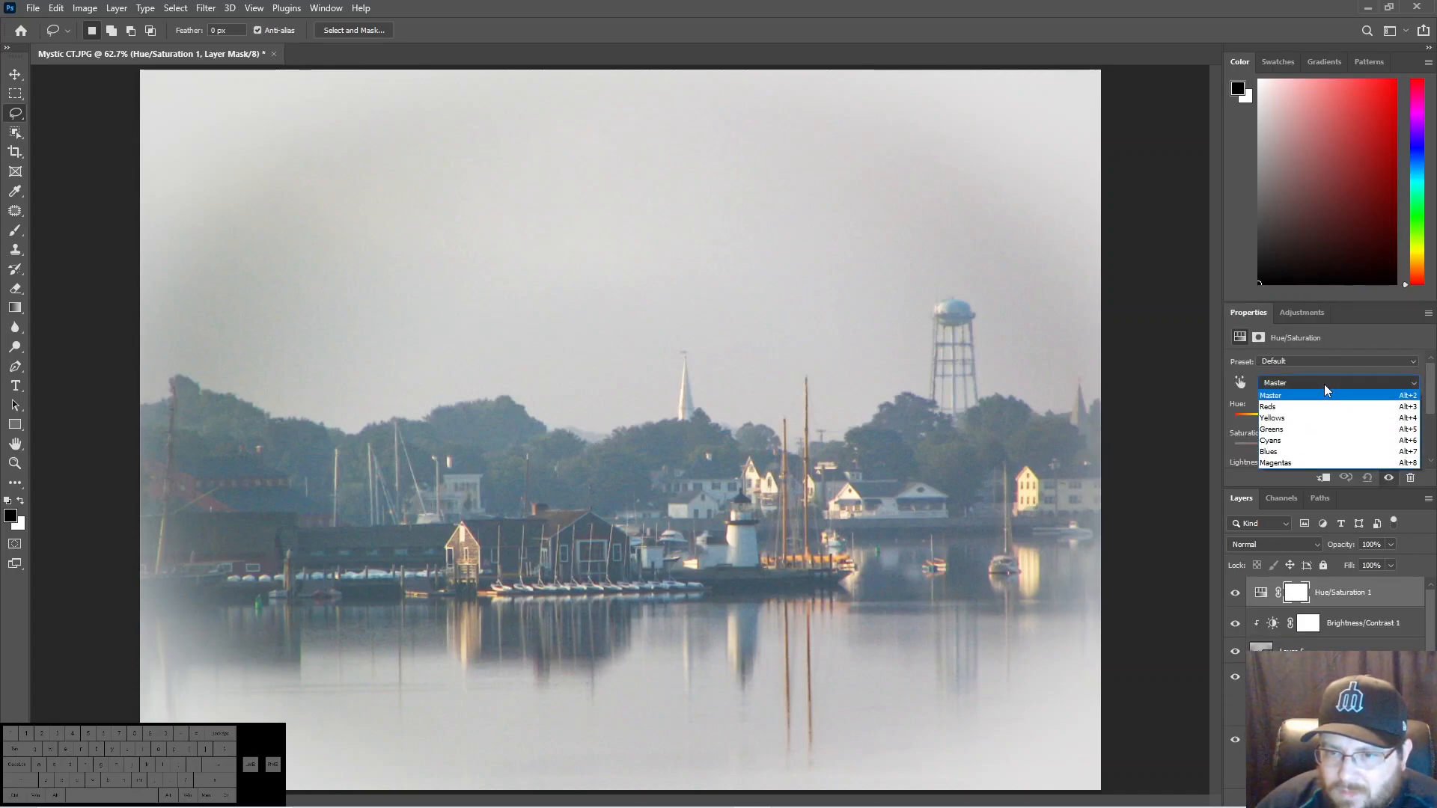
{"action": "left_click", "coordinate": [1306, 419]}
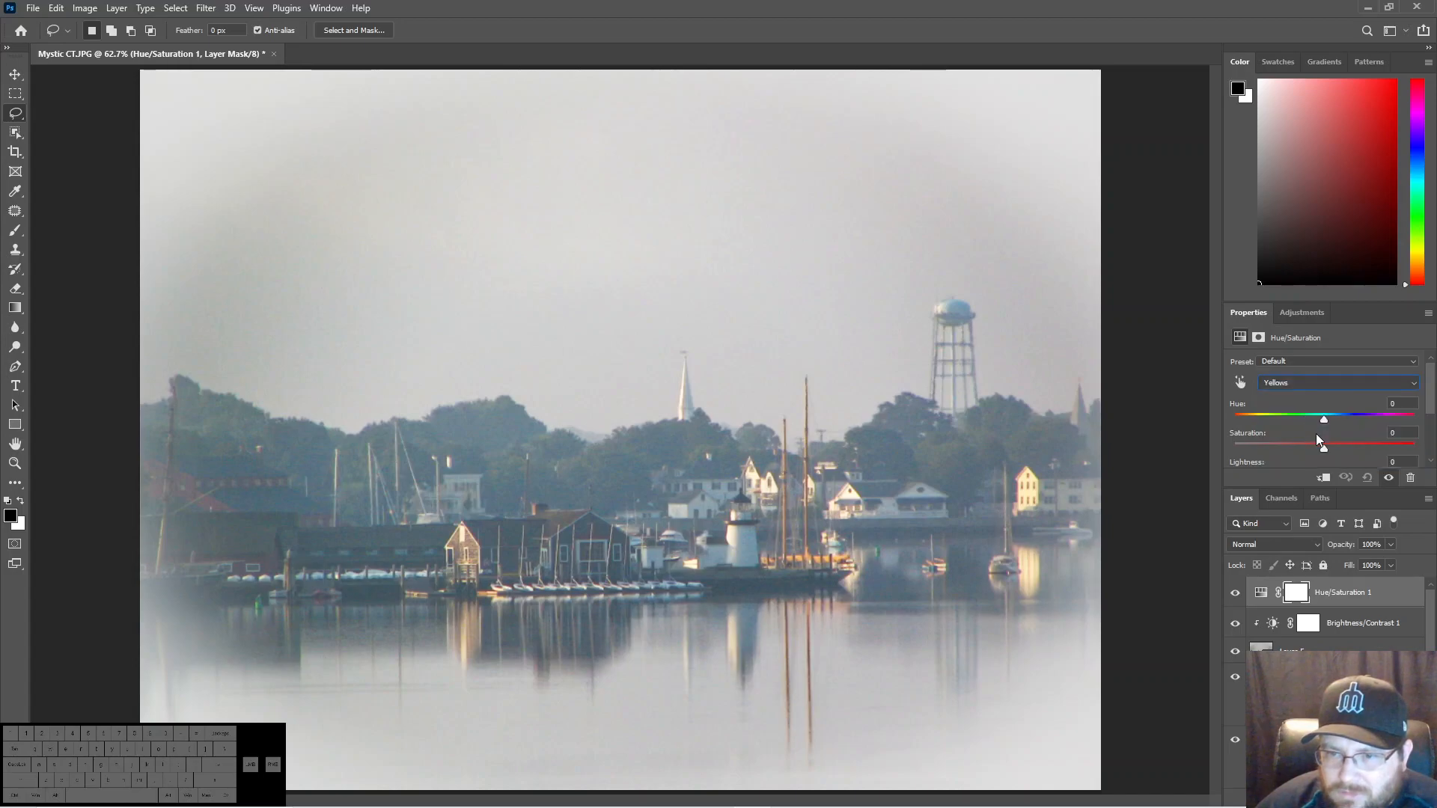
{"action": "left_click_drag", "start_coordinate": [1323, 449], "coordinate": [1336, 449]}
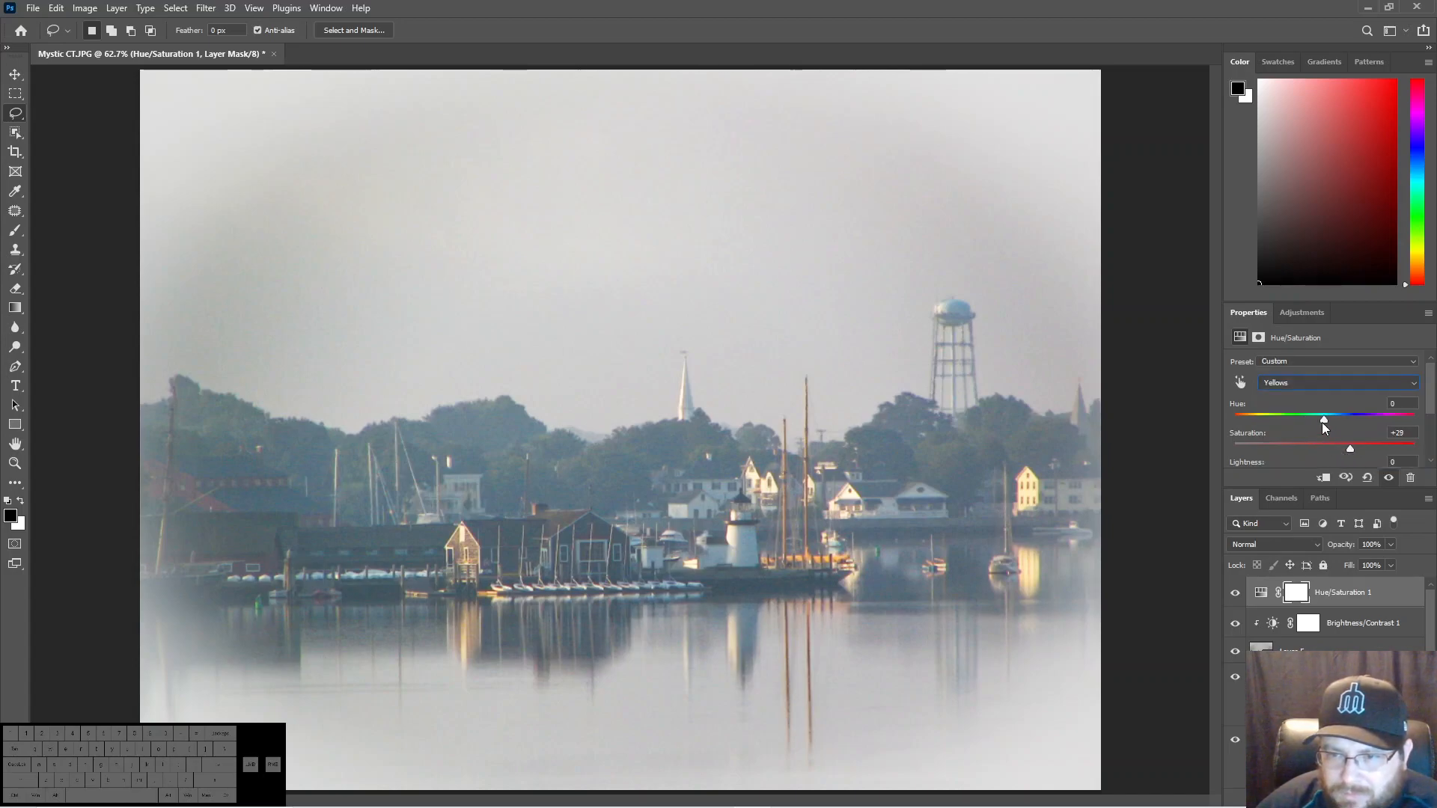
{"action": "mouse_move", "coordinate": [1322, 418]}
{"action": "left_mouse_down"}
{"action": "mouse_move", "coordinate": [1305, 416]}
{"action": "mouse_move", "coordinate": [1351, 449]}
{"action": "mouse_move", "coordinate": [1243, 453]}
{"action": "mouse_move", "coordinate": [1306, 453]}
{"action": "mouse_move", "coordinate": [1352, 423]}
{"action": "mouse_move", "coordinate": [1326, 394]}
{"action": "mouse_move", "coordinate": [1350, 398]}
{"action": "mouse_move", "coordinate": [1320, 398]}
{"action": "mouse_move", "coordinate": [1333, 402]}
{"action": "left_mouse_up"}
{"action": "scroll", "coordinate": [1323, 427], "scroll_direction": "down", "scroll_amount": 1}
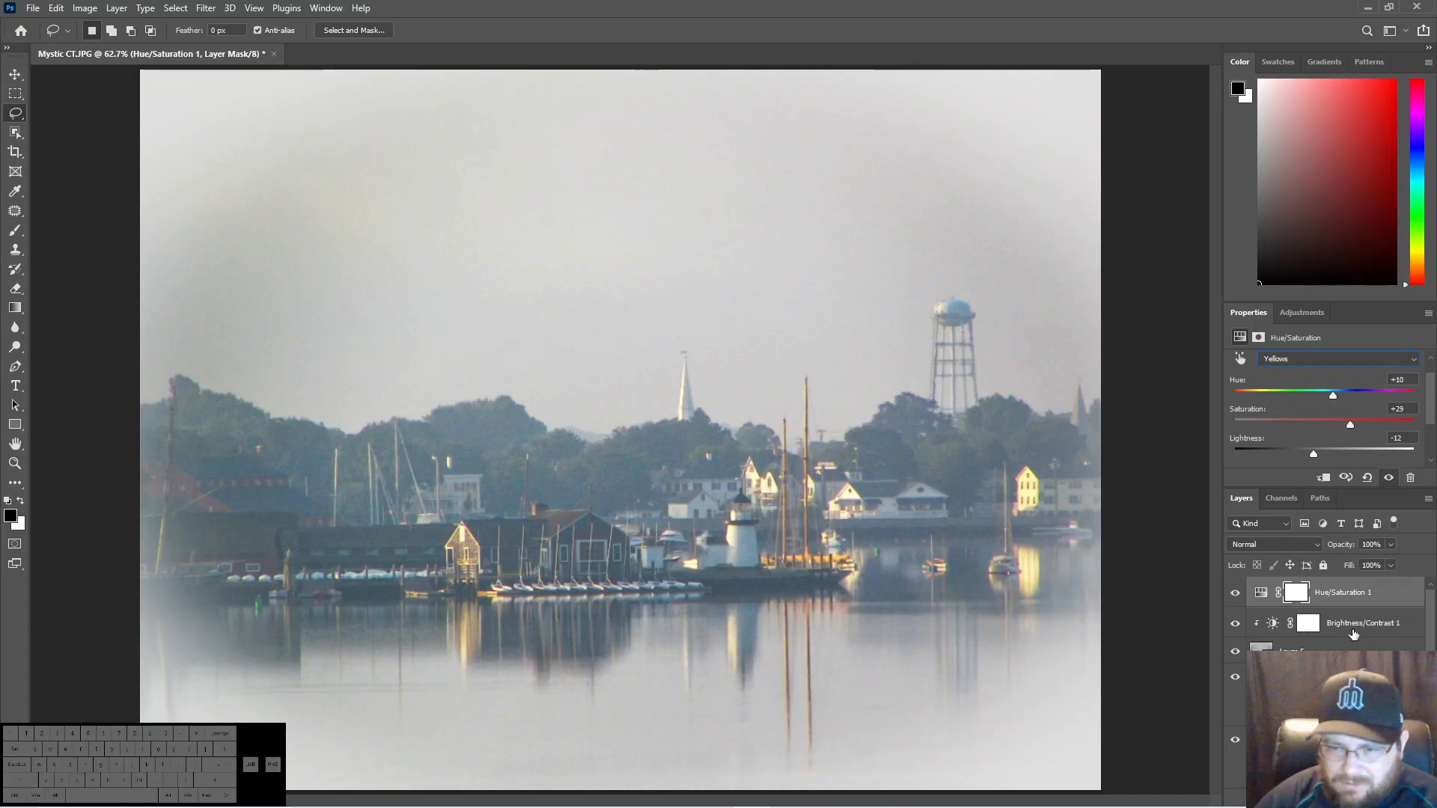
{"action": "left_click", "coordinate": [1322, 478]}
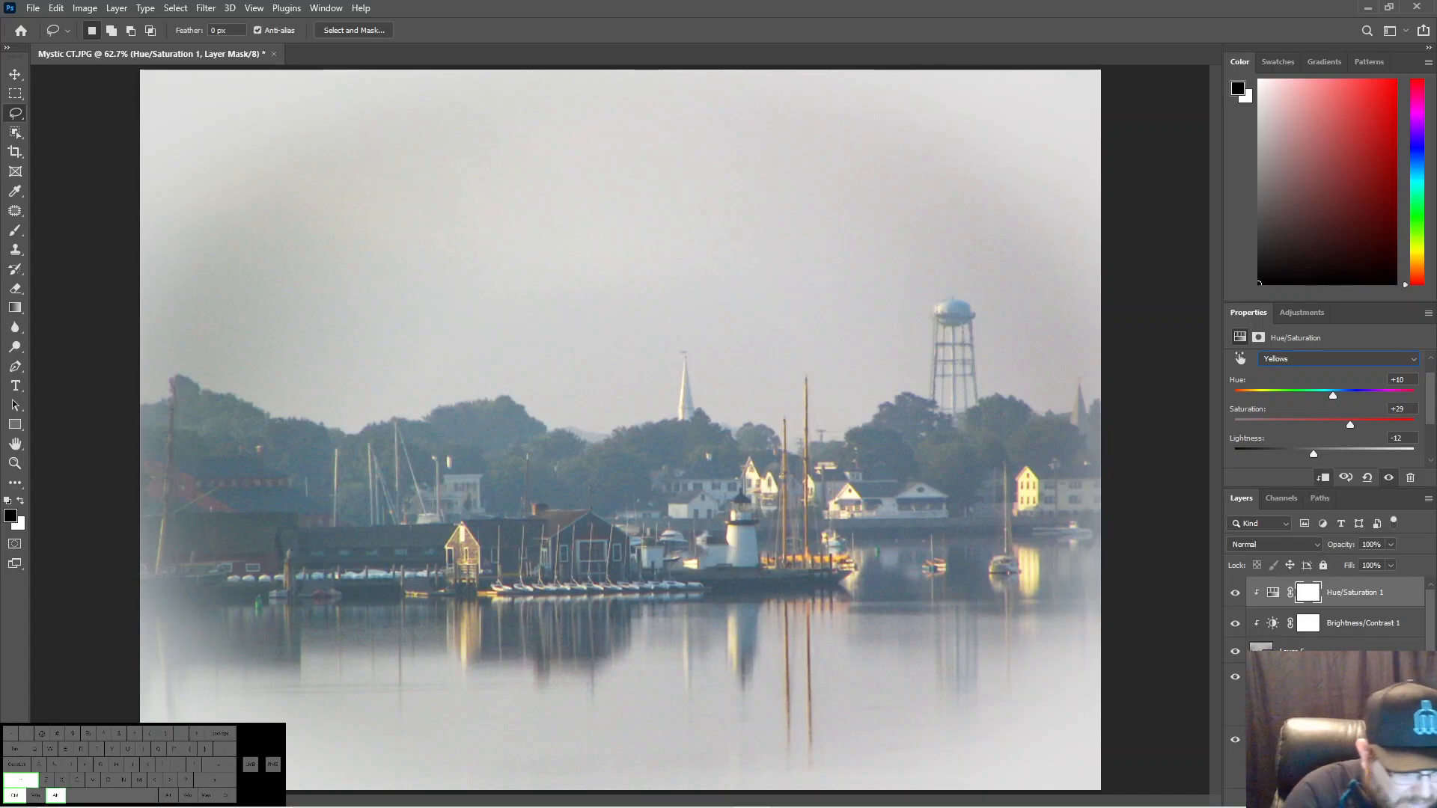
- Stamp the image with both clipped adjustments into a new top layer and convert that layer to a smart object
{"action": "key", "text": "ctrl+shift+alt+e"}
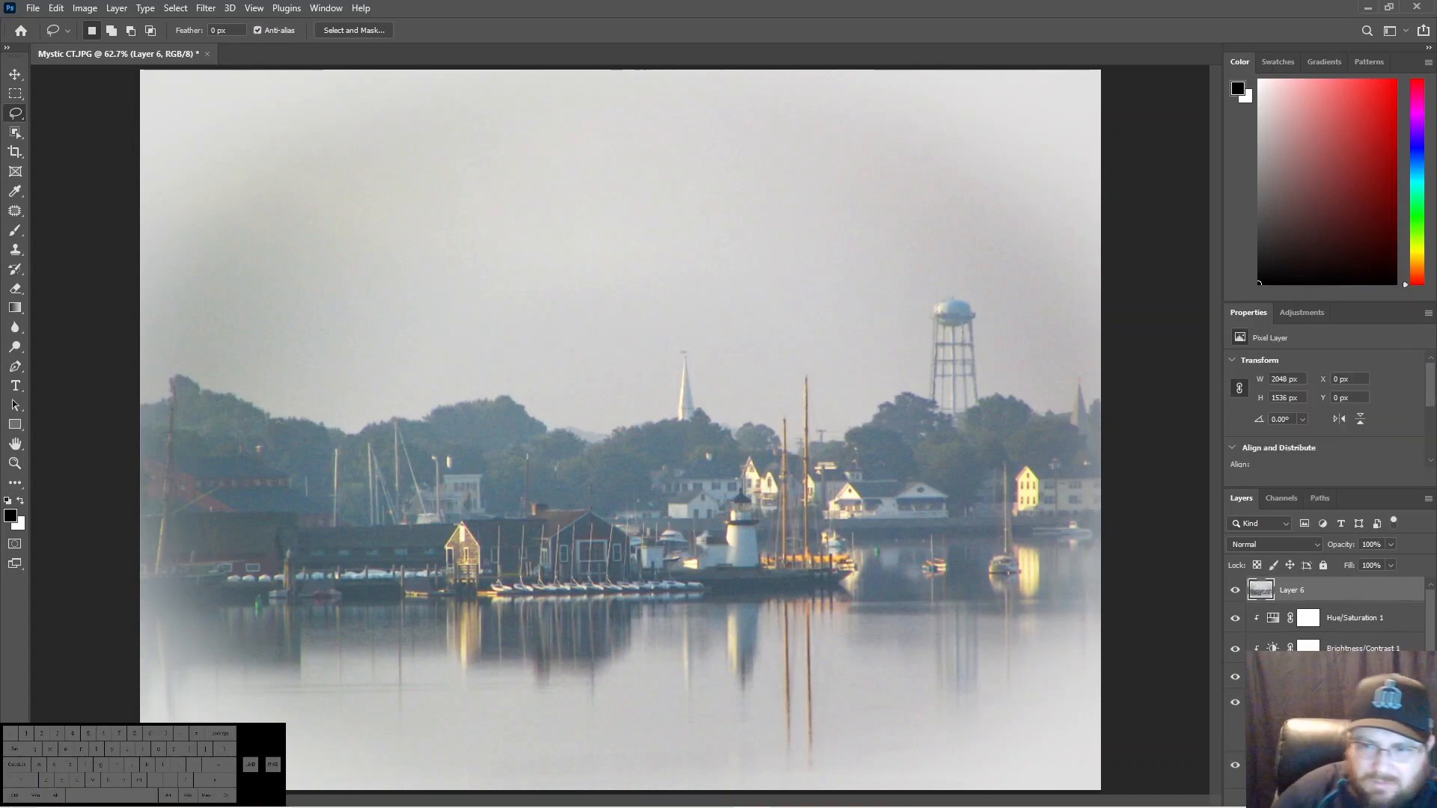
{"action": "right_click", "coordinate": [1306, 594]}
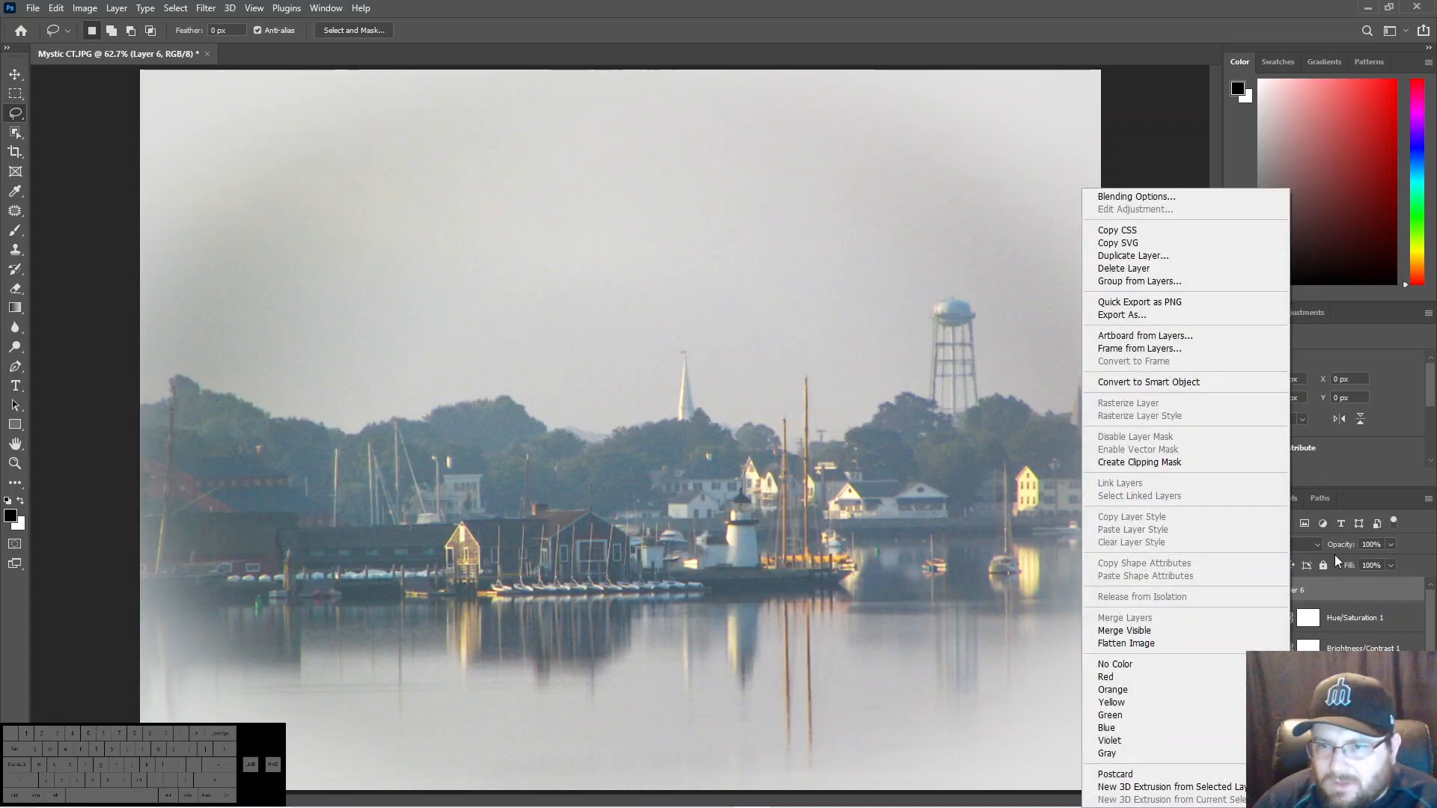
{"action": "left_click", "coordinate": [1142, 383]}
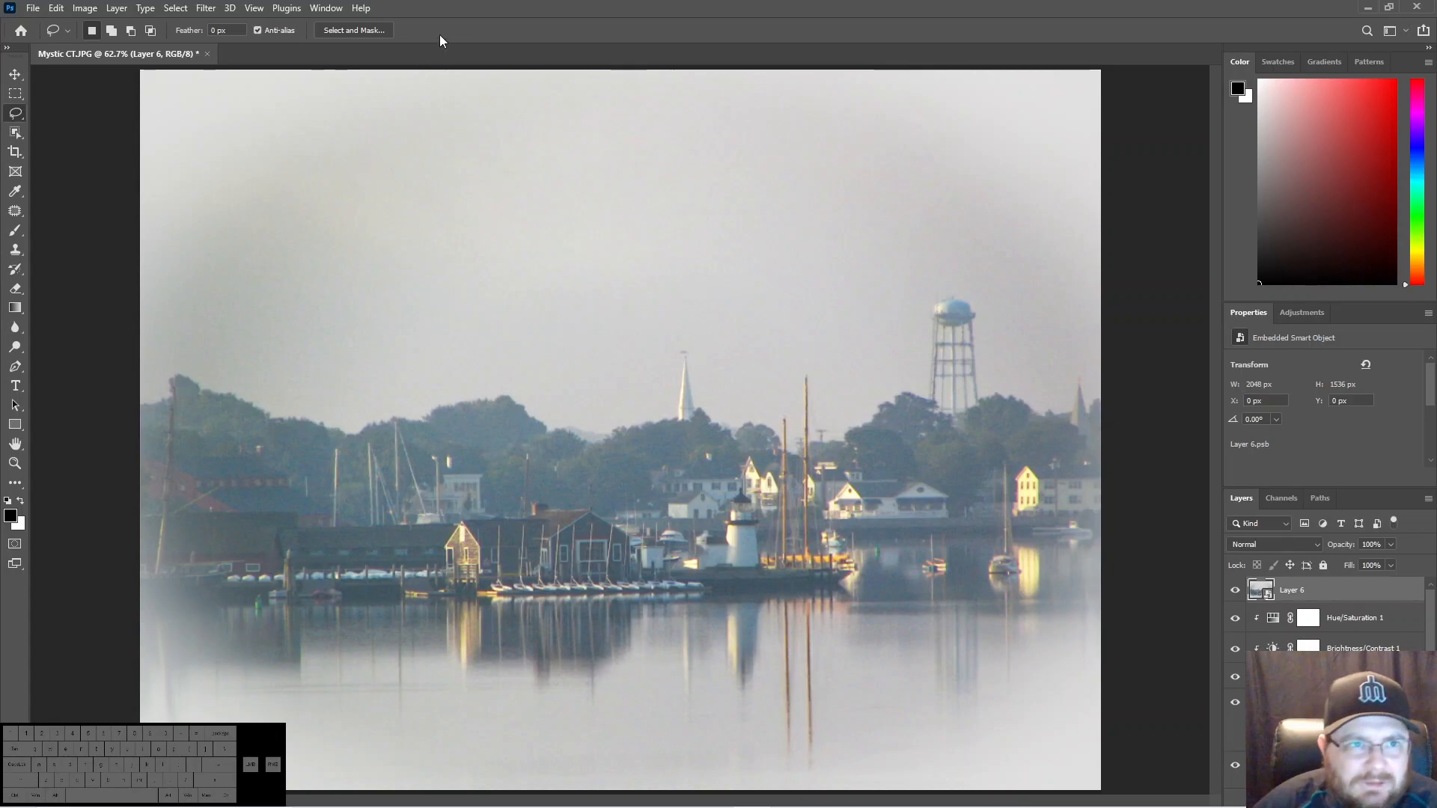
- Start the Camera Raw filter on the newly stamped smart object and set Contrast to +25
{"action": "left_click", "coordinate": [206, 8]}
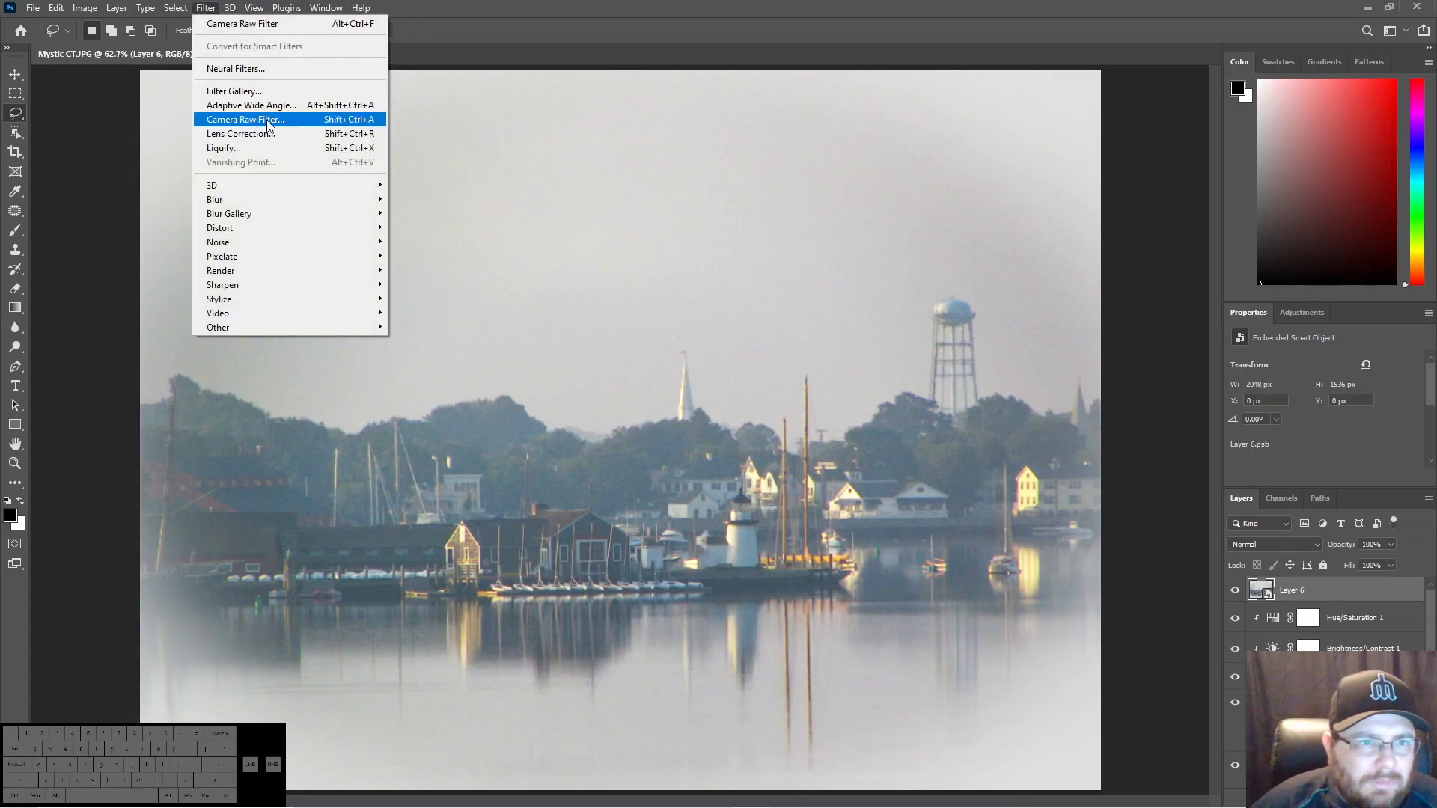
{"action": "left_click", "coordinate": [258, 119]}
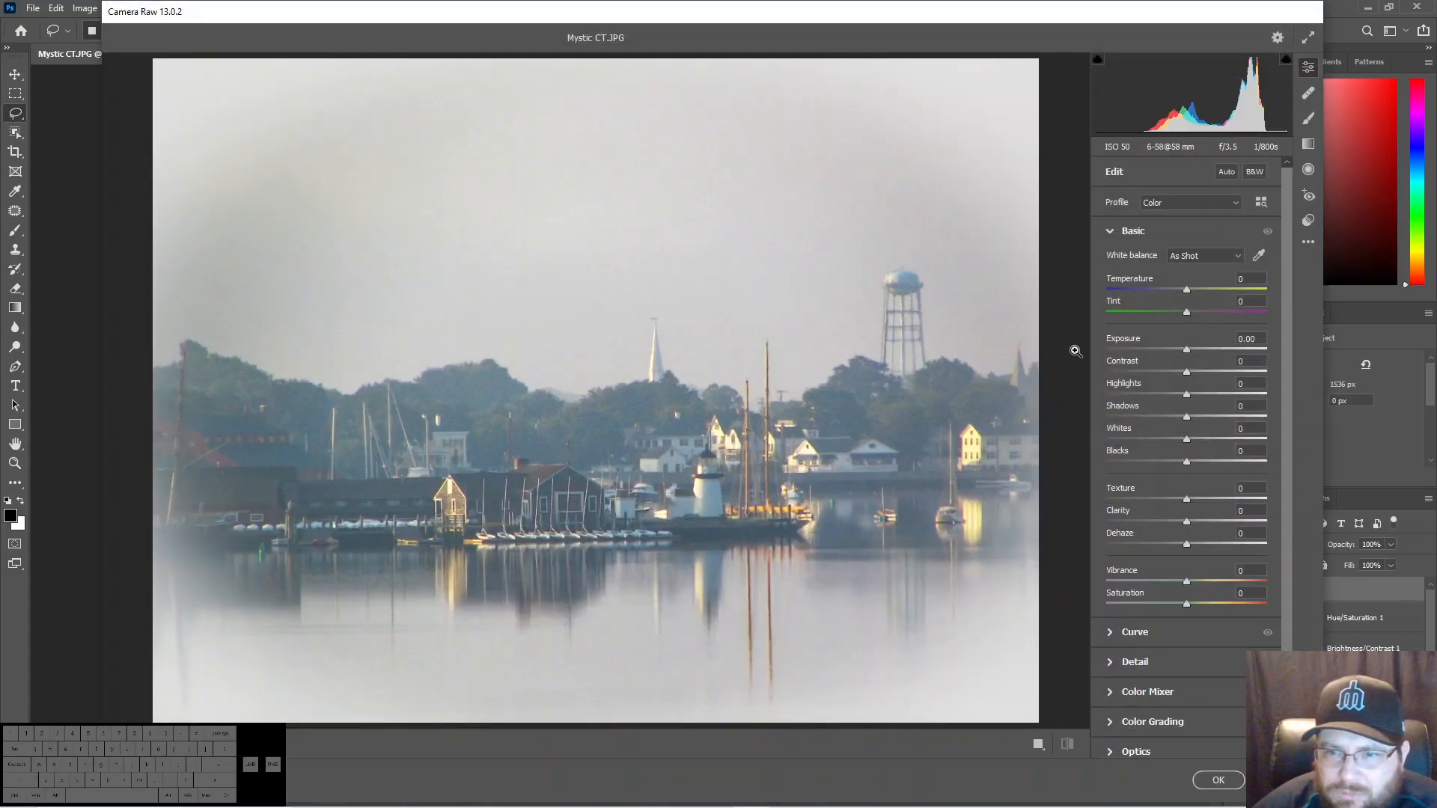
{"action": "left_click", "coordinate": [1188, 376]}
{"action": "mouse_move", "coordinate": [1189, 376]}
{"action": "left_mouse_down"}
{"action": "mouse_move", "coordinate": [1252, 376]}
{"action": "mouse_move", "coordinate": [1209, 376]}
{"action": "left_mouse_up"}
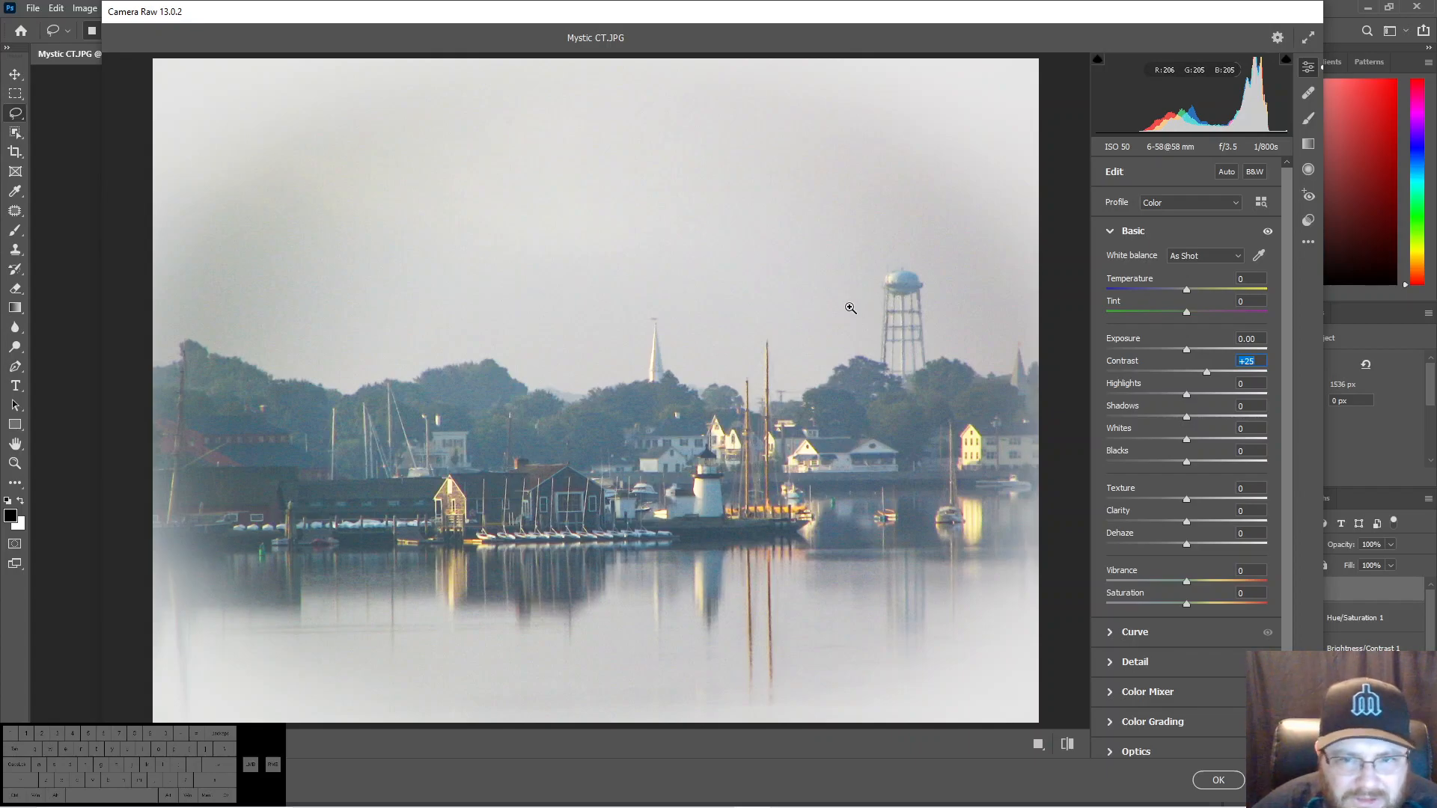
- Apply the Camera Raw pass with Shadows -40, Clarity +19 and Dehaze +7, and stamp the result into a new top layer
{"action": "left_click_drag", "start_coordinate": [1186, 417], "coordinate": [1142, 413]}
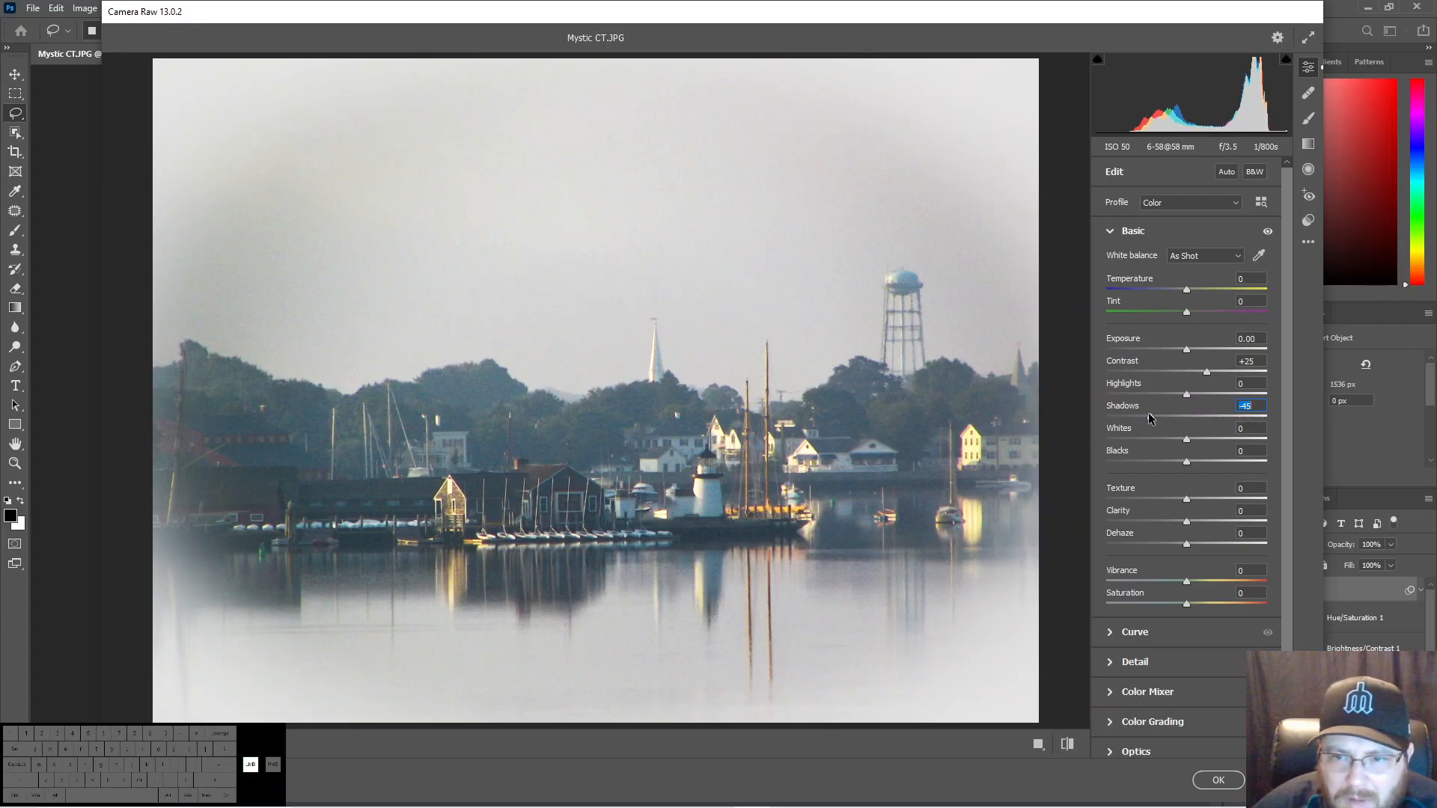
{"action": "left_click_drag", "start_coordinate": [1151, 414], "coordinate": [1155, 418]}
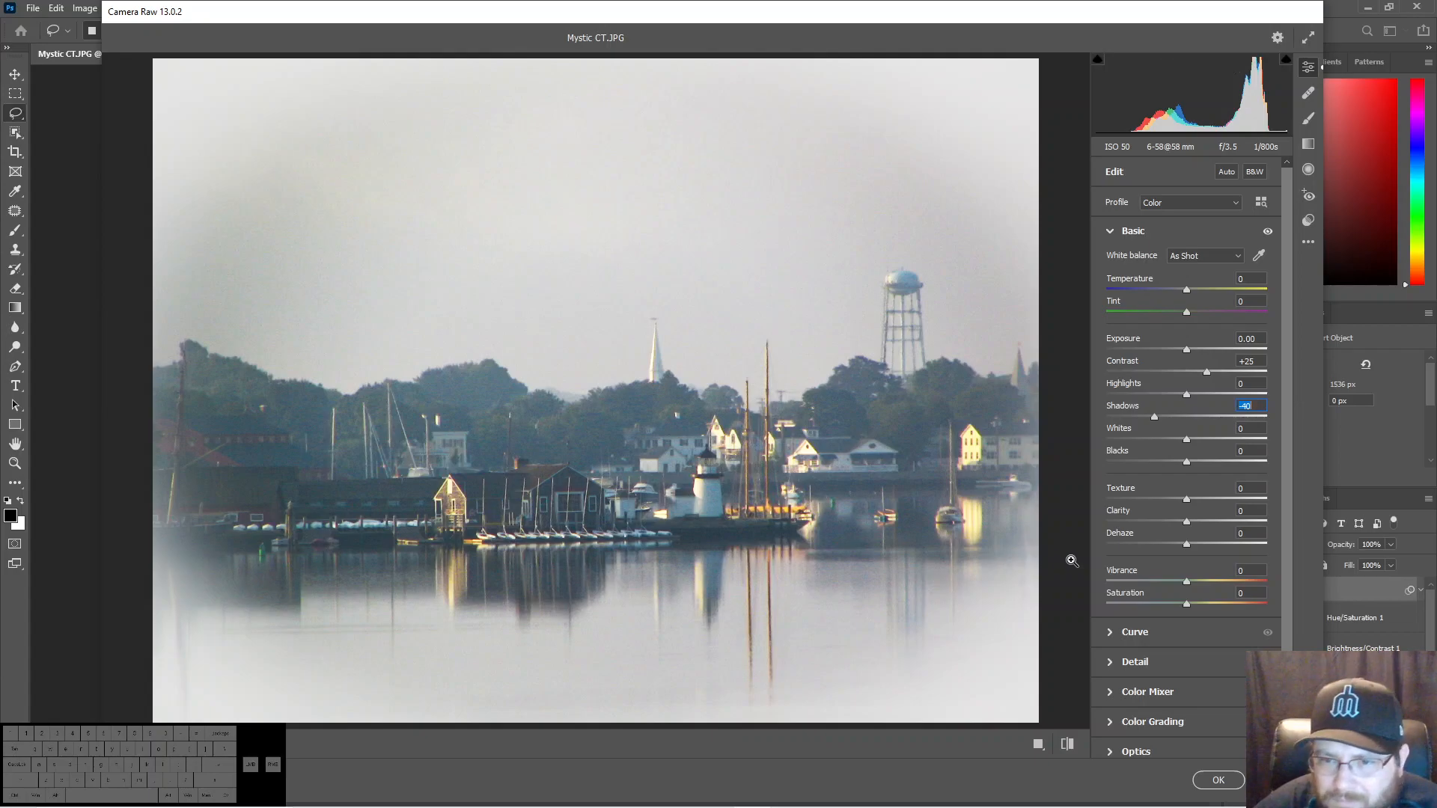
{"action": "left_click_drag", "start_coordinate": [1187, 525], "coordinate": [1206, 526]}
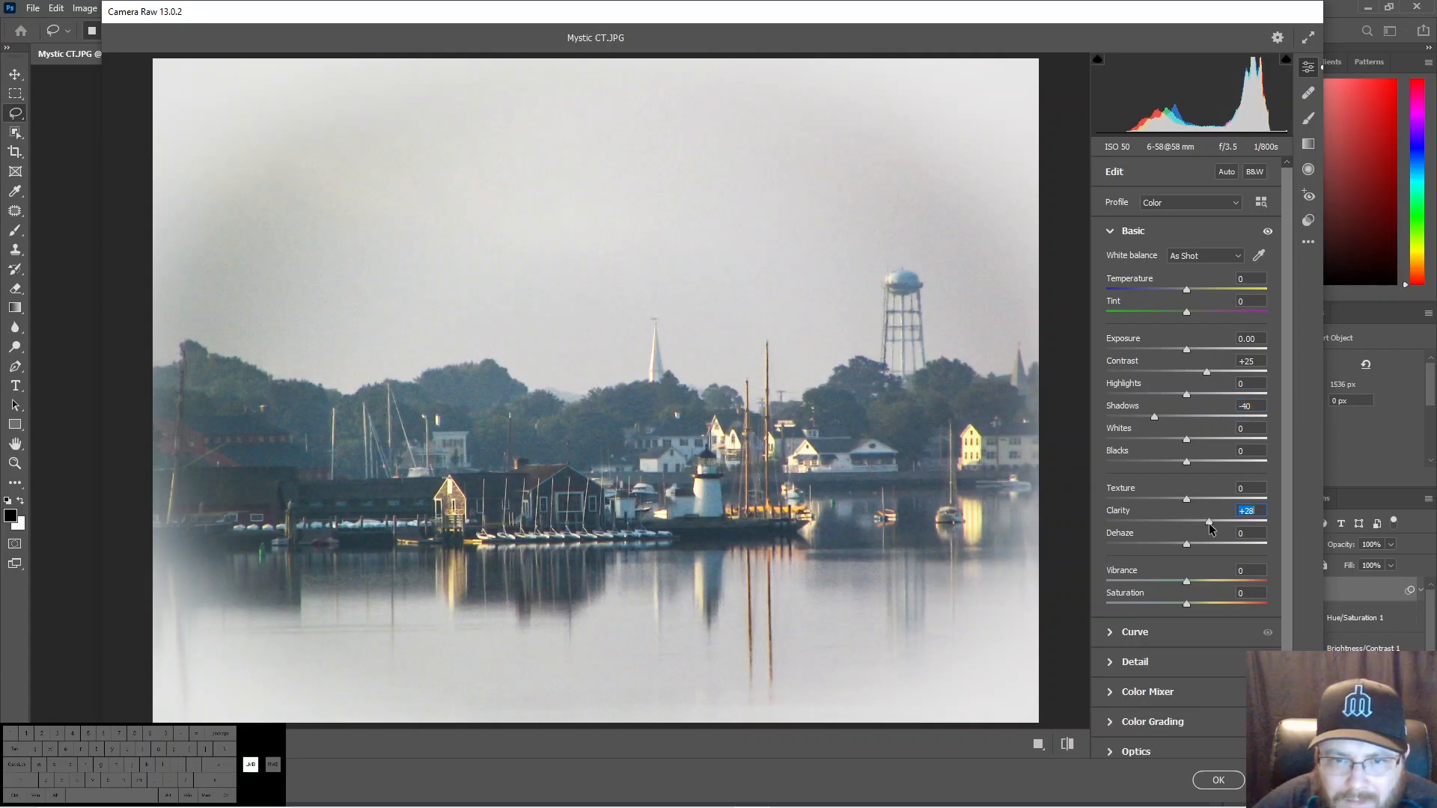
{"action": "left_click_drag", "start_coordinate": [1204, 529], "coordinate": [1201, 530]}
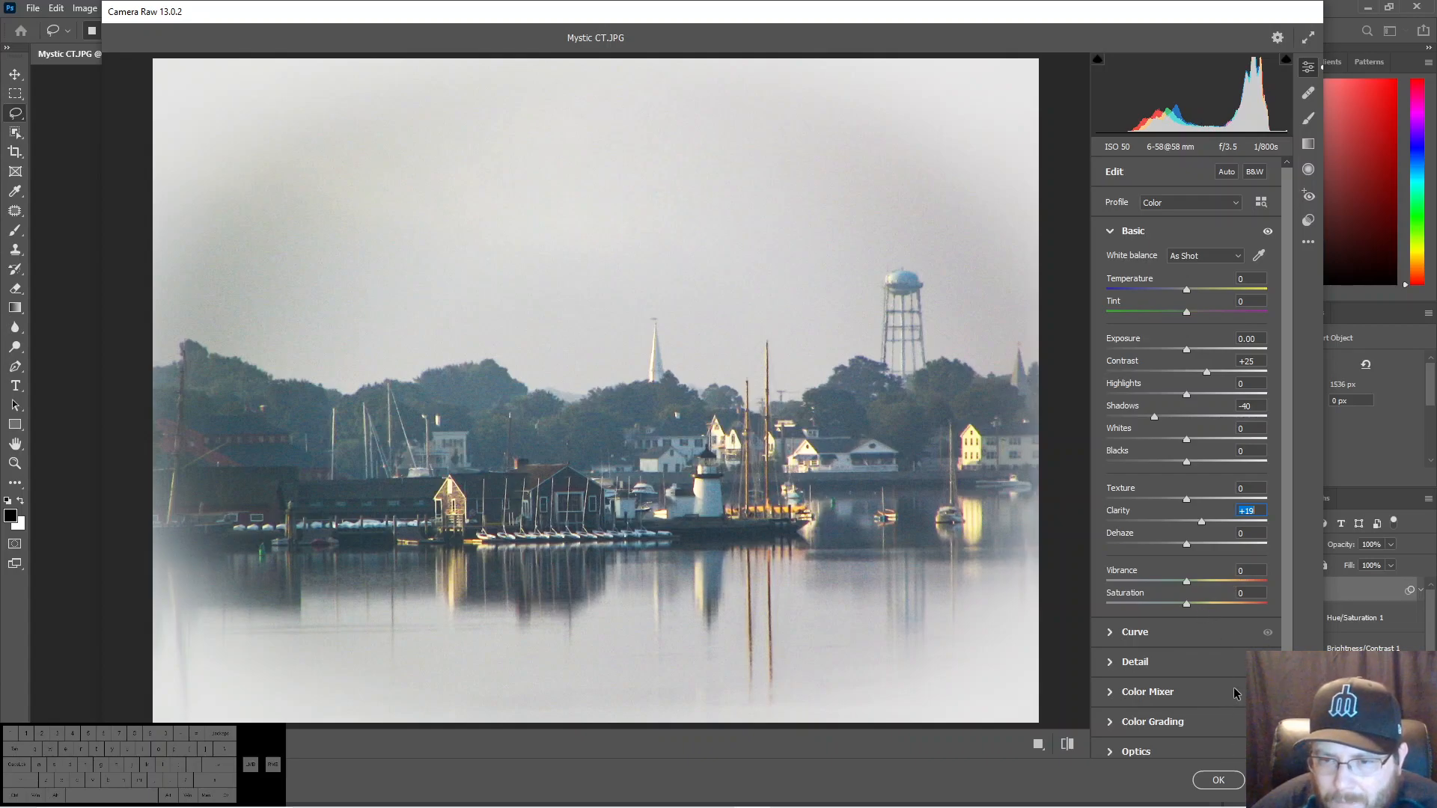
{"action": "left_click_drag", "start_coordinate": [1184, 544], "coordinate": [1190, 546]}
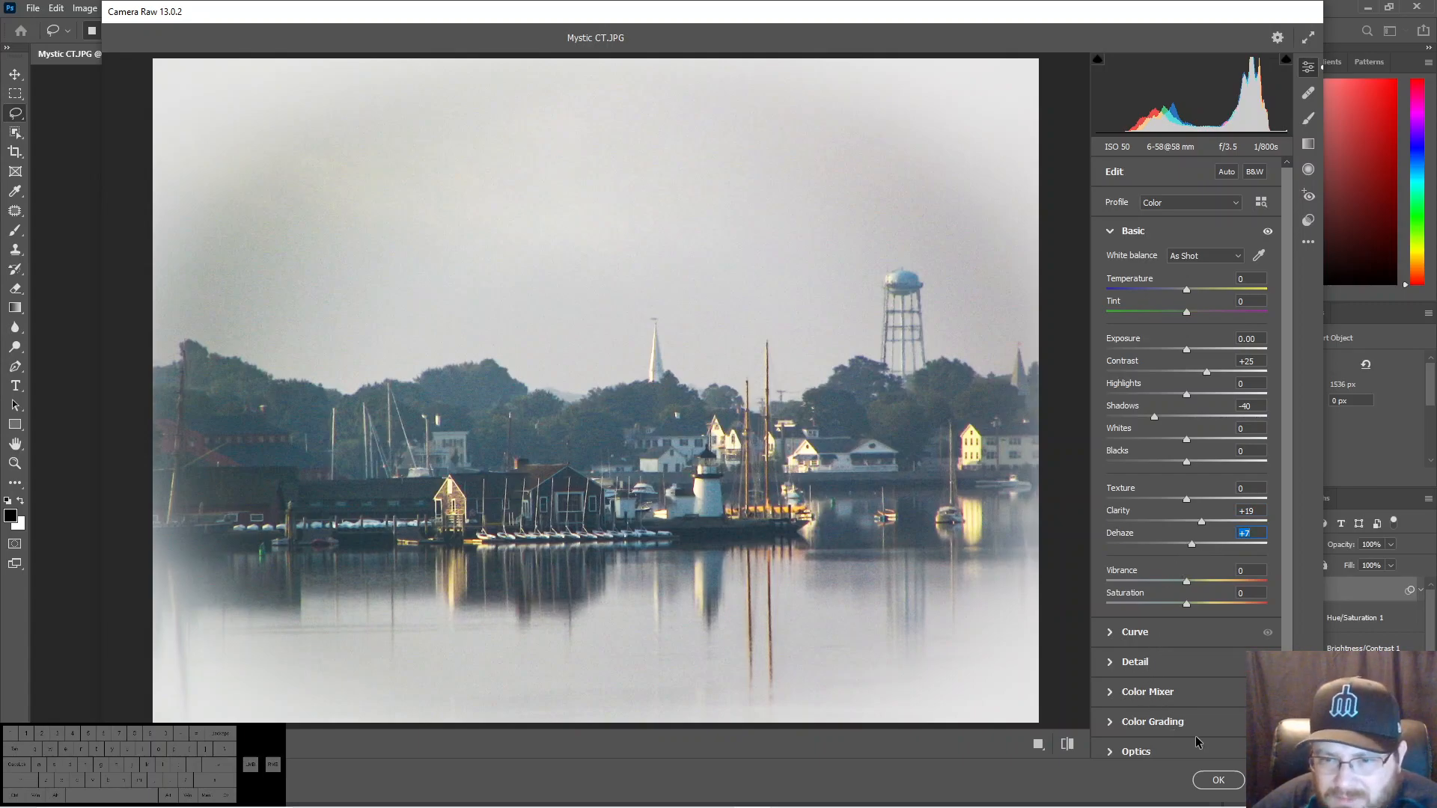
{"action": "left_click", "coordinate": [1218, 780]}
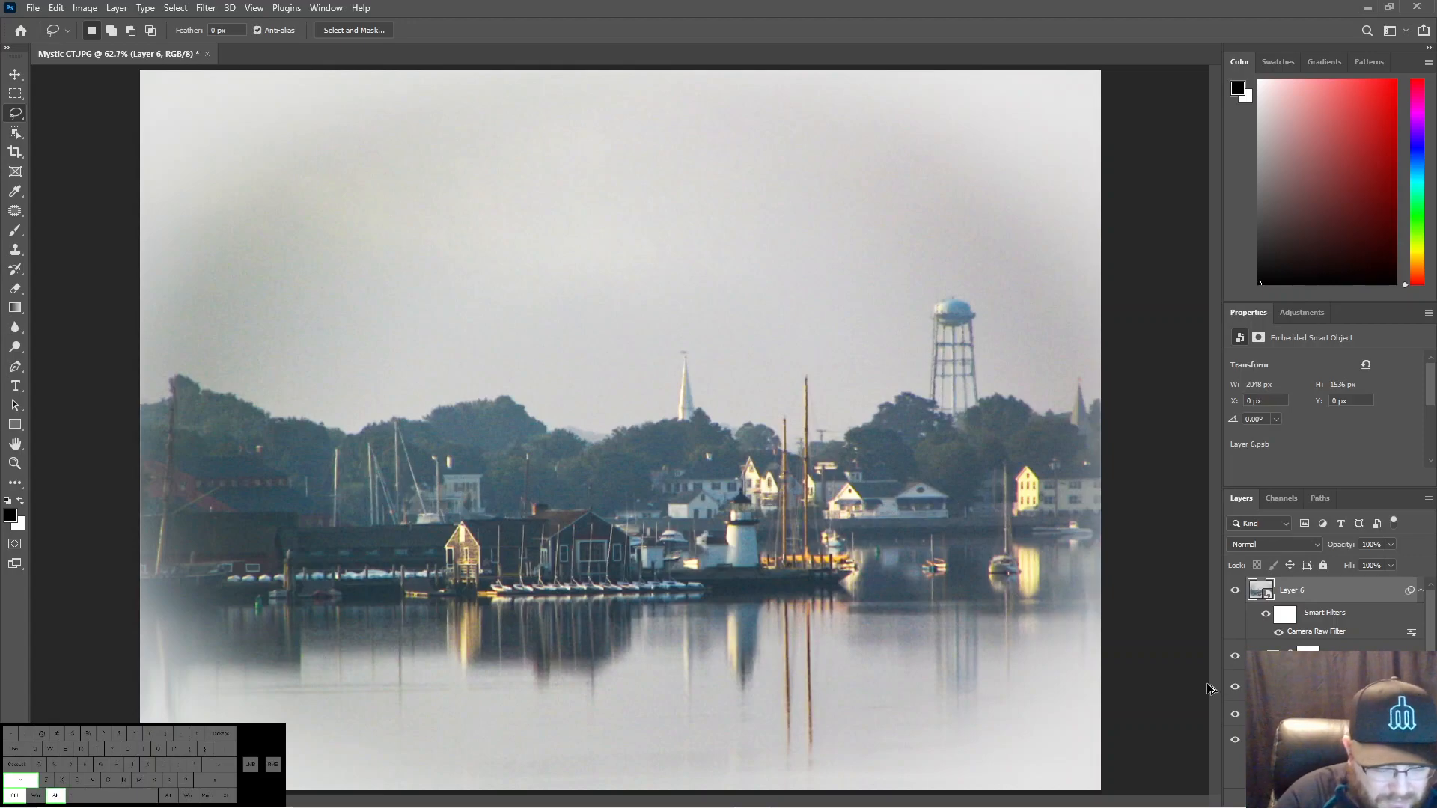
{"action": "key", "text": "ctrl+alt+shift+e"}
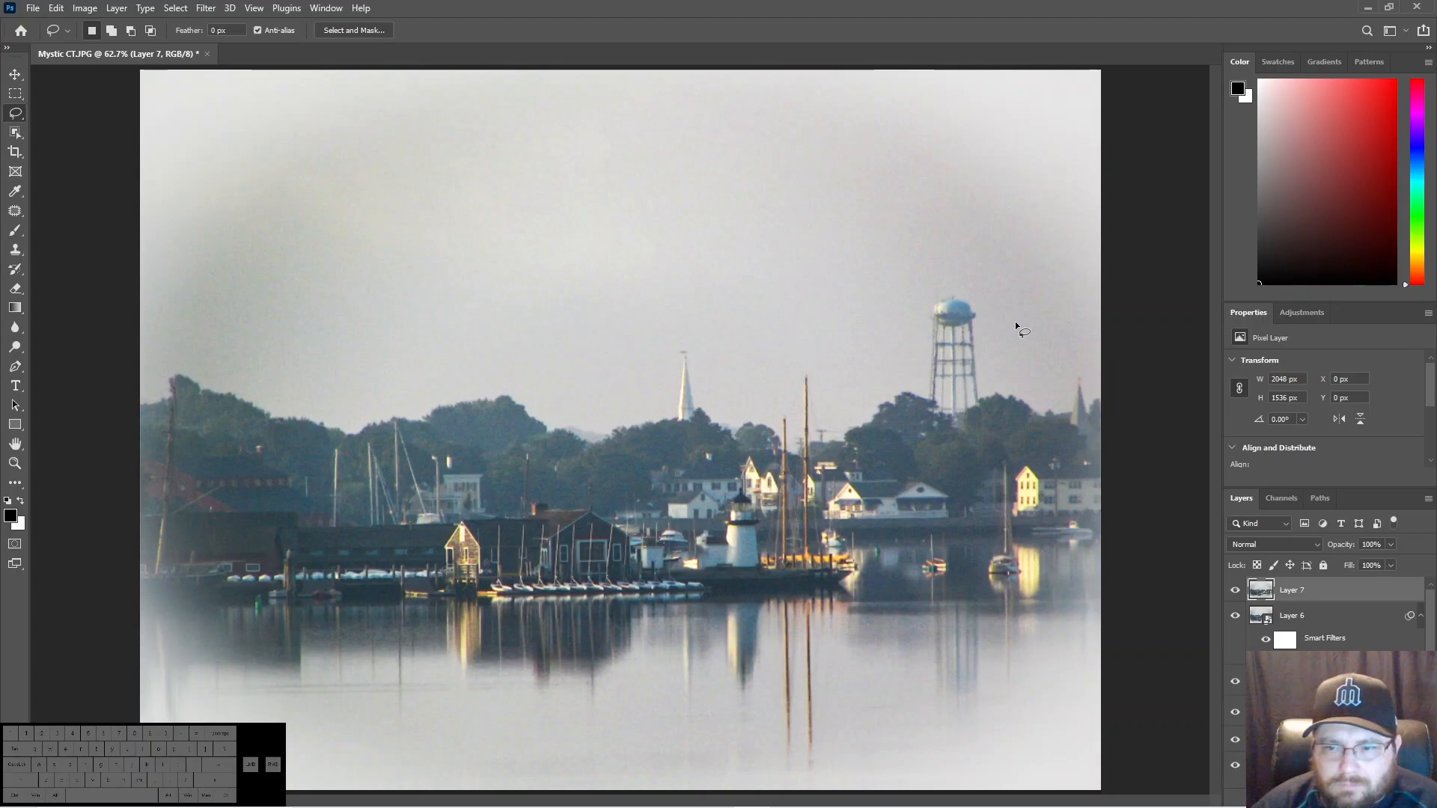
{"action": "right_click", "coordinate": [1280, 590]}
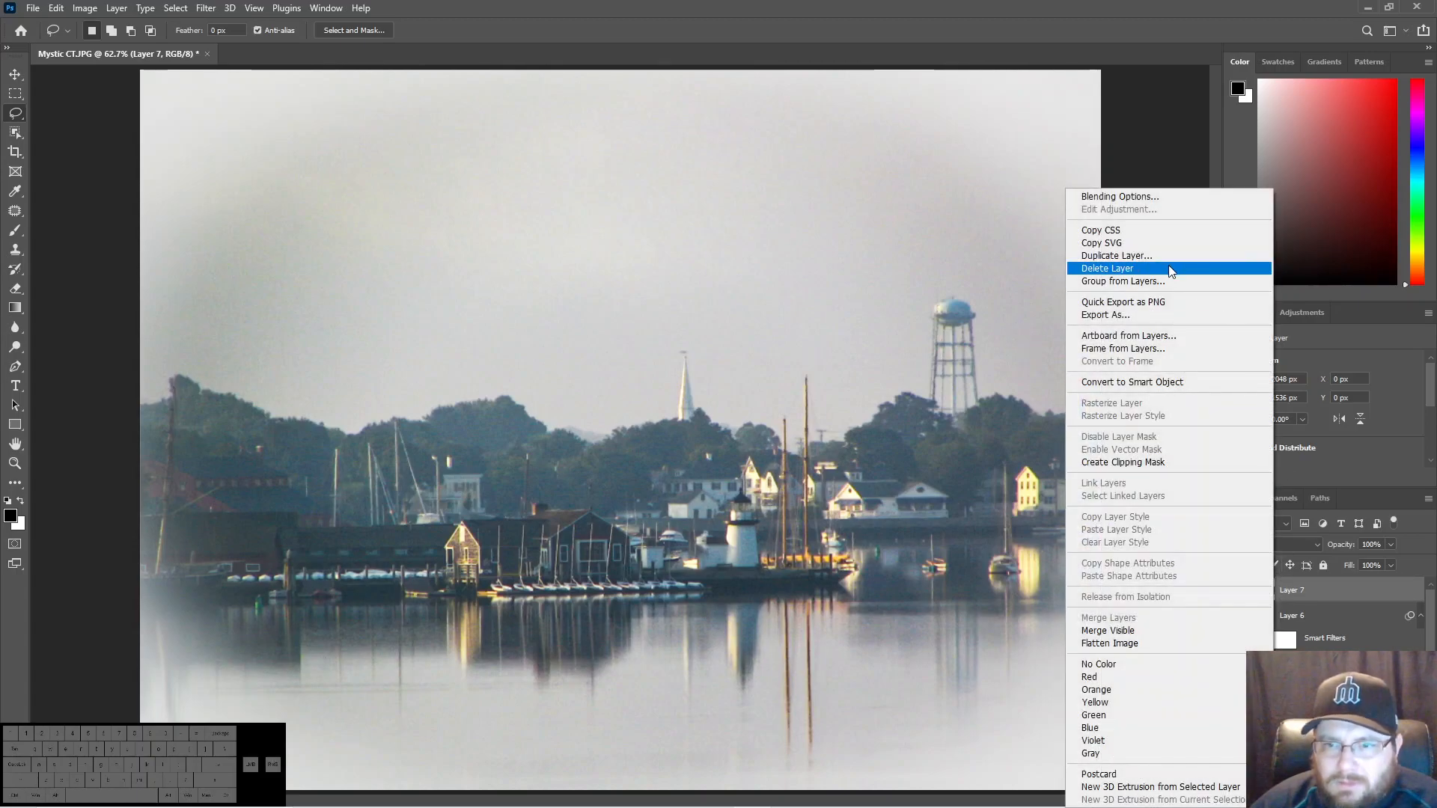
{"action": "left_click", "coordinate": [1132, 382]}
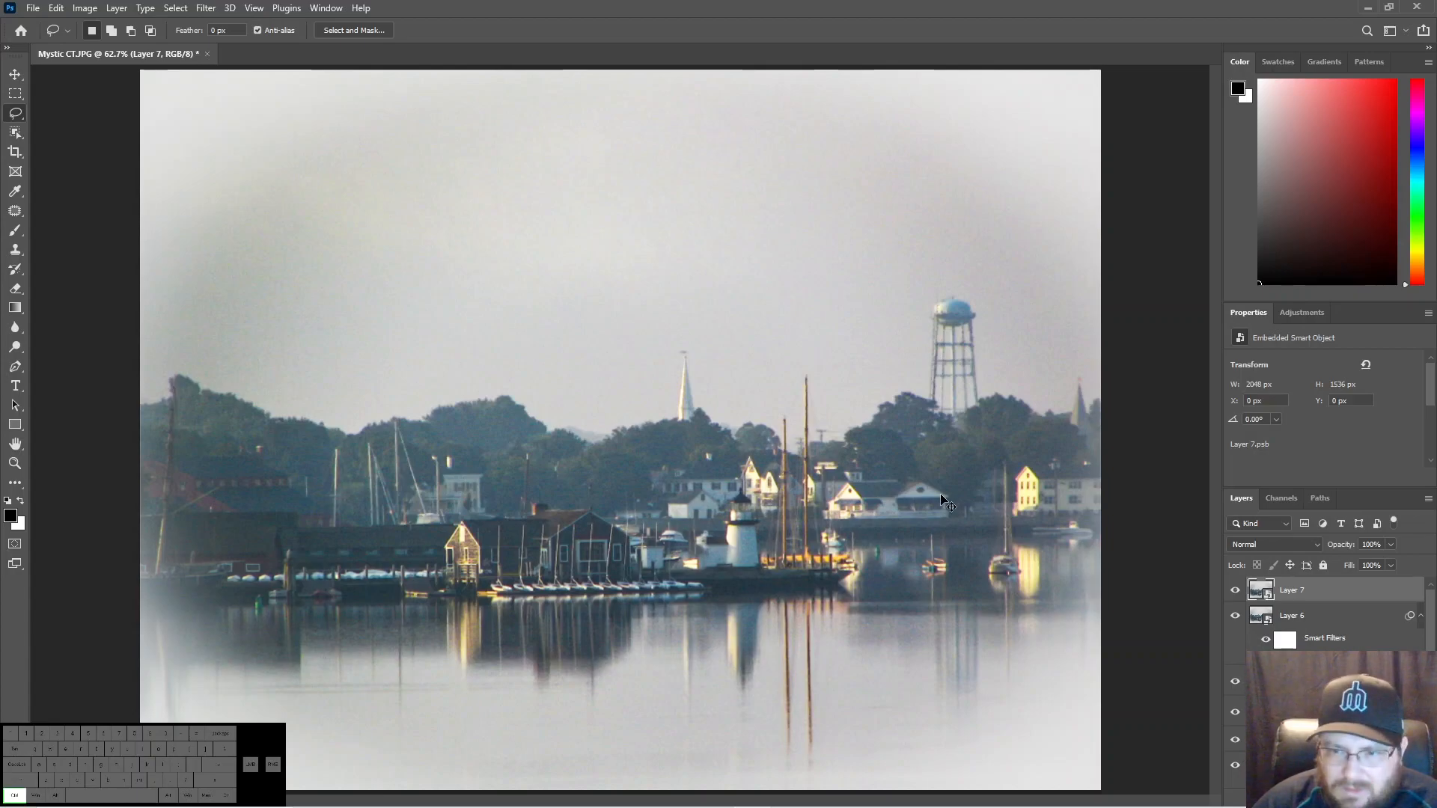
{"action": "key", "text": "ctrl+z"}
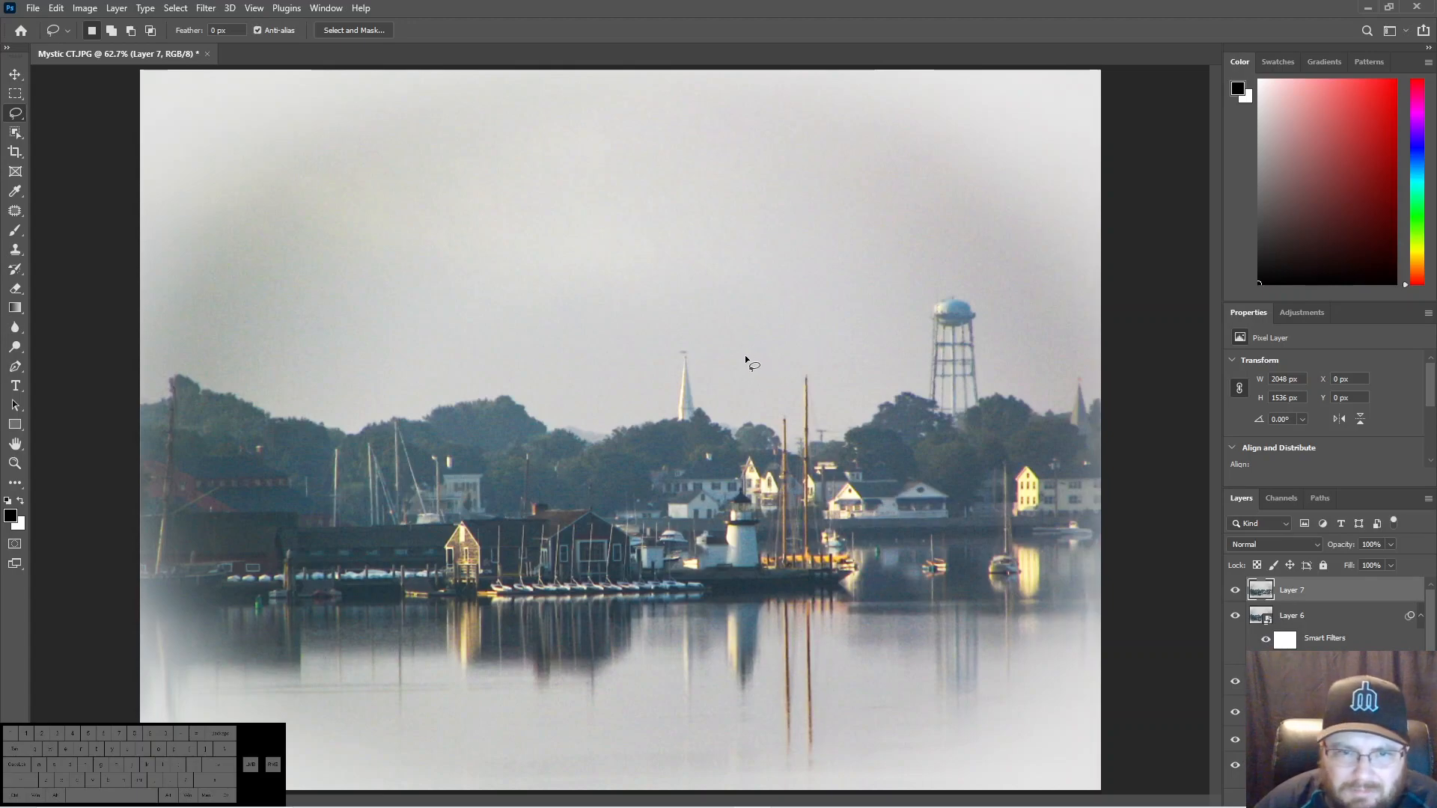
- Lasso the small ornament on the tip of the white church spire and fill the selection to remove it
{"action": "left_click_drag", "start_coordinate": [687, 358], "coordinate": [684, 351]}
{"action": "right_click", "coordinate": [684, 351]}
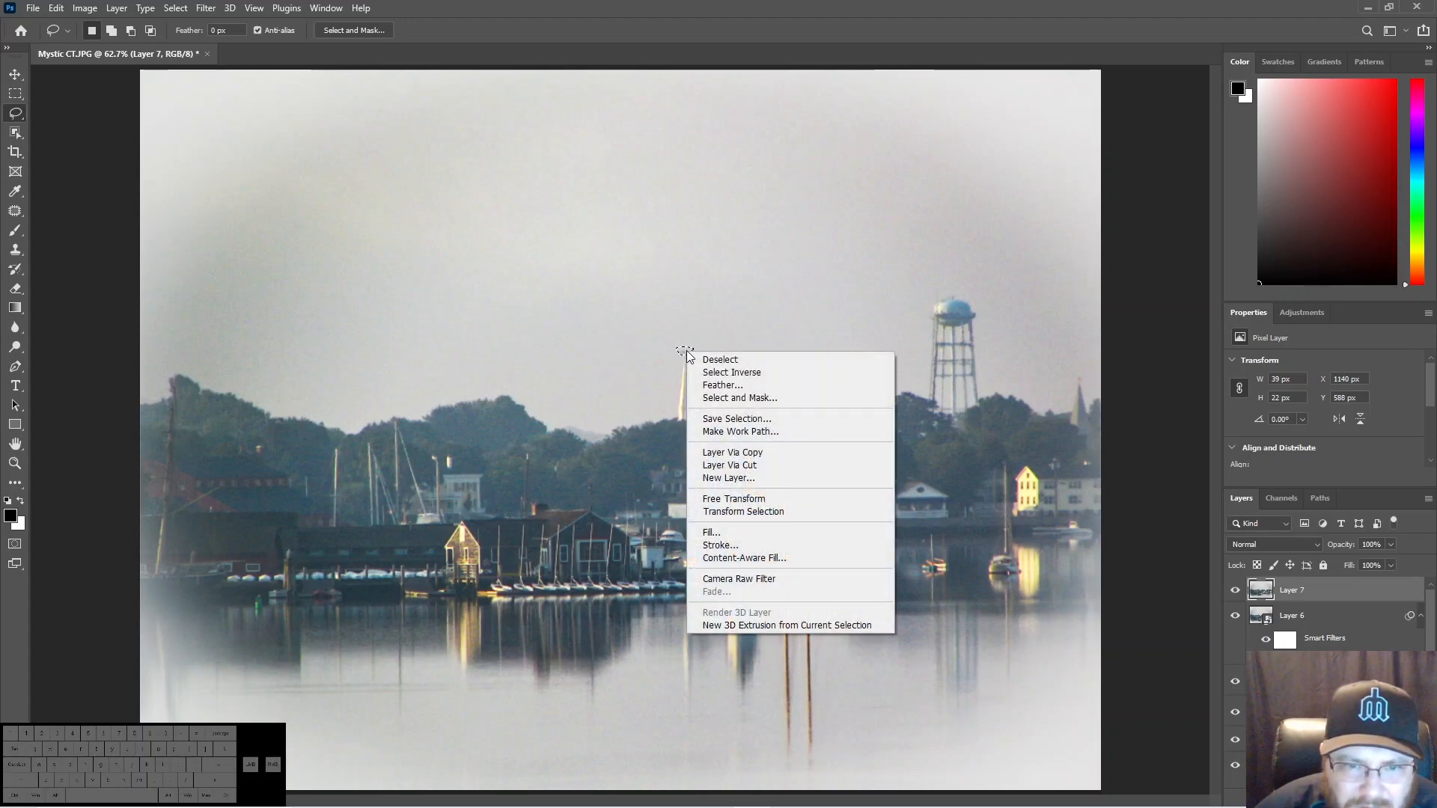
{"action": "left_click", "coordinate": [710, 532]}
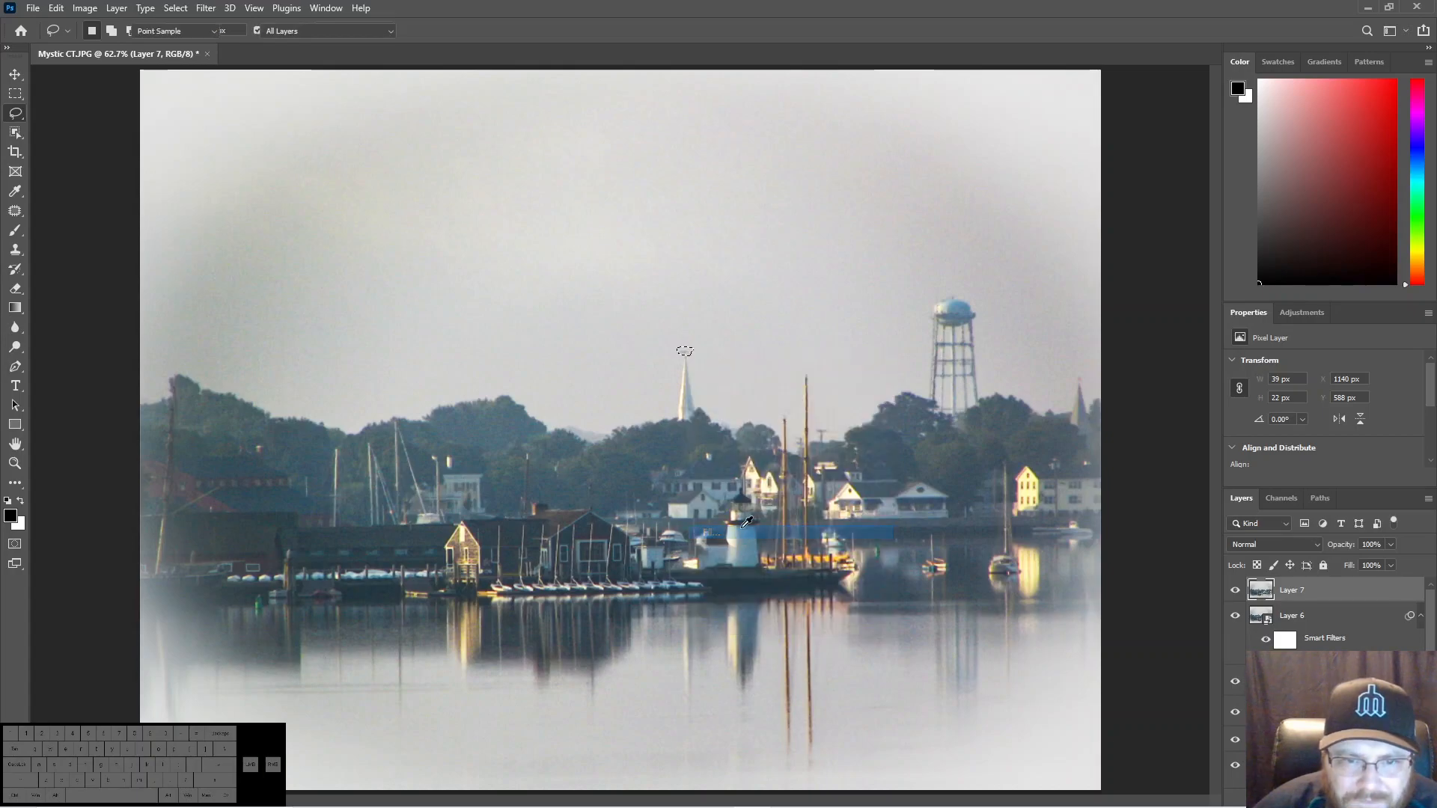
{"action": "left_click", "coordinate": [811, 222]}
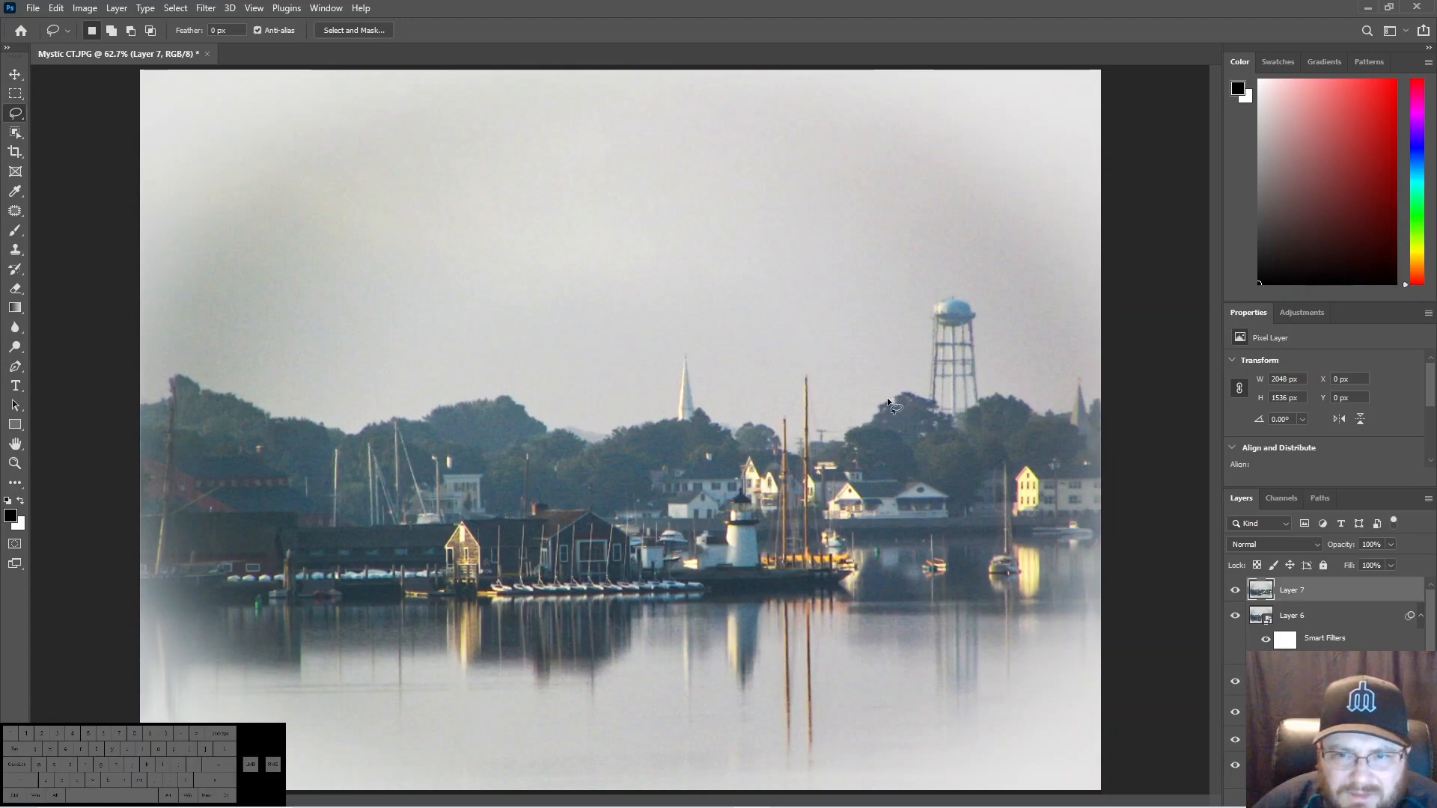
- Lasso the tip of the spire near the photo's right edge, fill the selection to remove it, and deselect
{"action": "mouse_move", "coordinate": [1084, 370]}
{"action": "left_mouse_down"}
{"action": "mouse_move", "coordinate": [1077, 386]}
{"action": "mouse_move", "coordinate": [1083, 375]}
{"action": "left_mouse_up"}
{"action": "right_click", "coordinate": [1081, 380]}
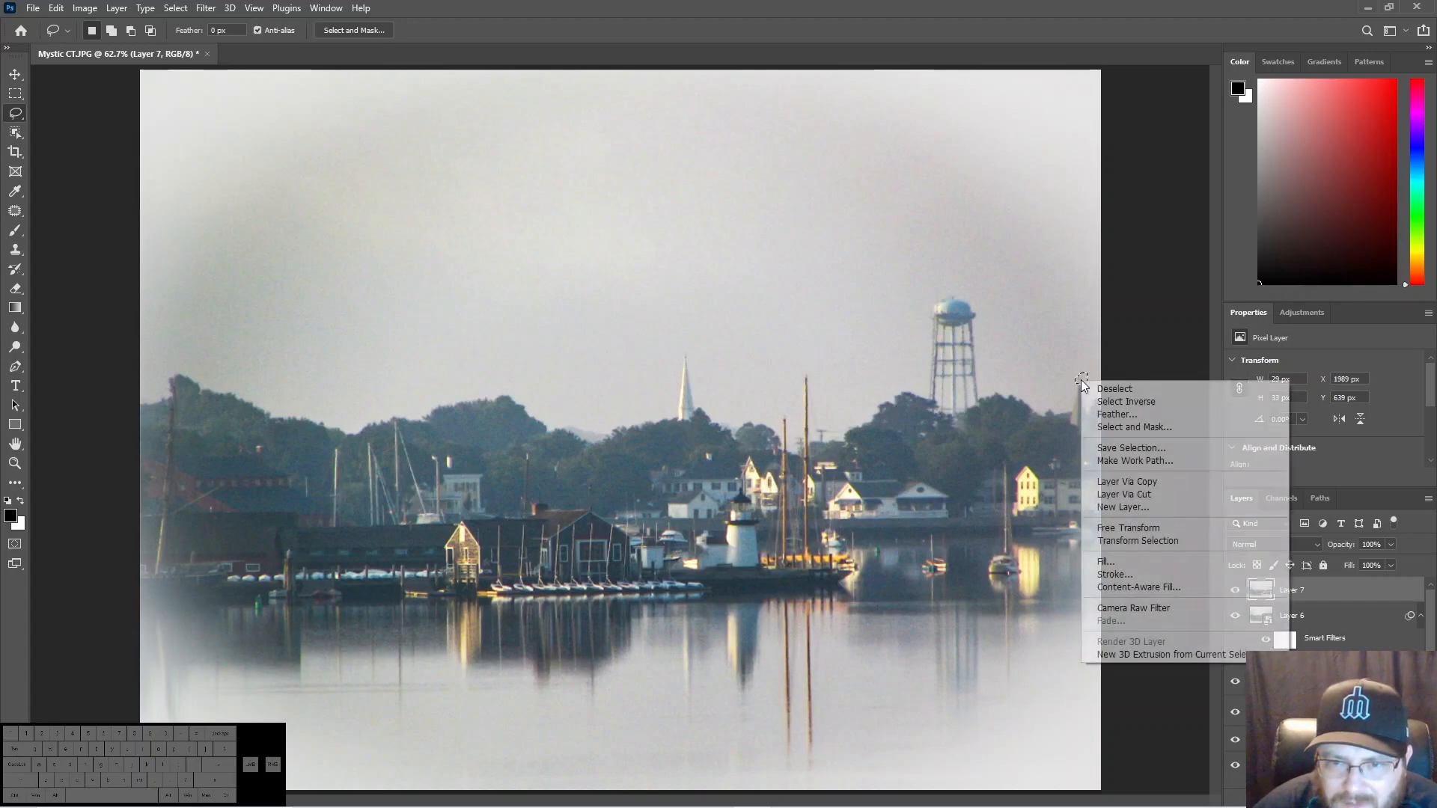
{"action": "left_click", "coordinate": [1106, 561]}
{"action": "key", "text": "Return"}
{"action": "key", "text": "ctrl+d"}
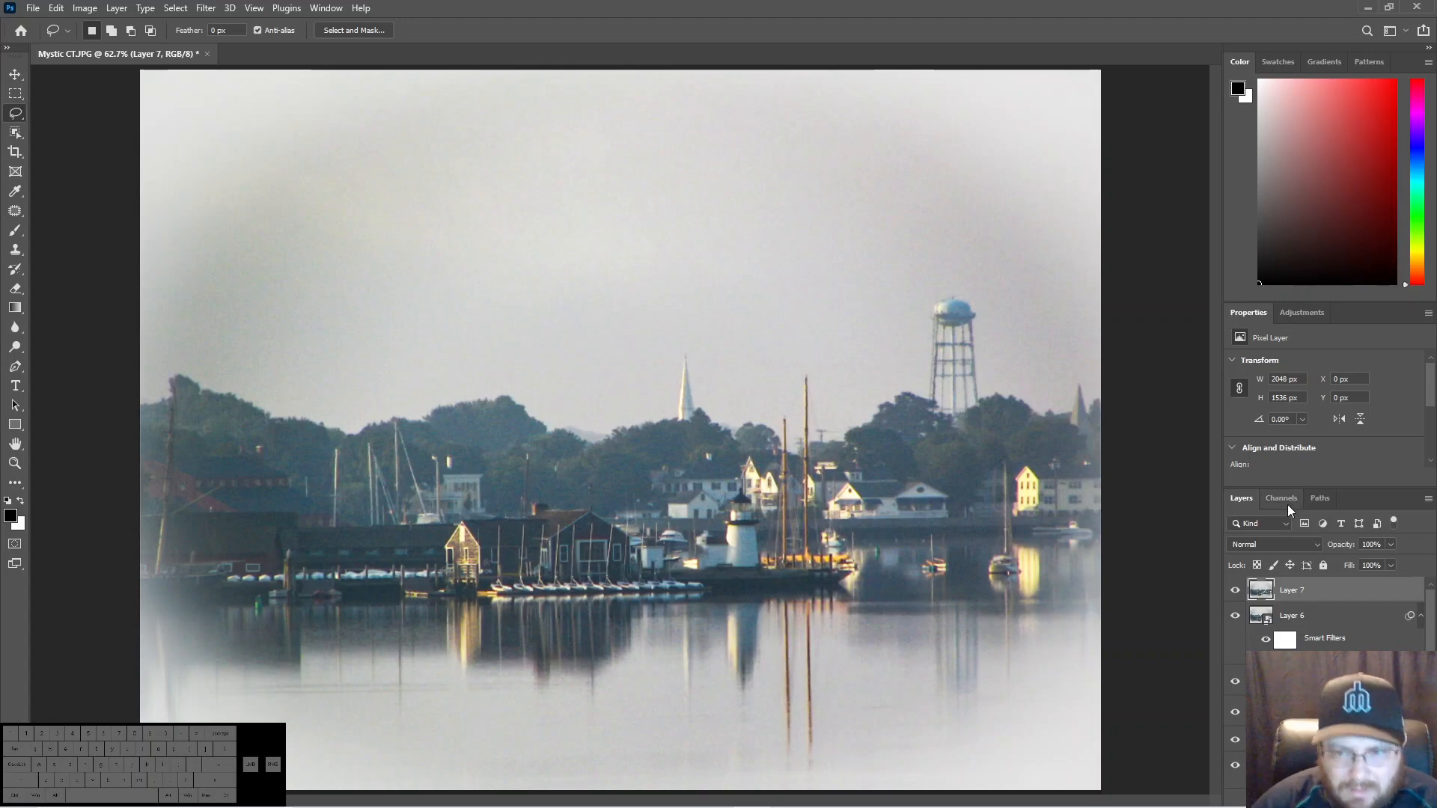
- Convert the top layer to a smart object and start Oil Paint with Stylization 10.0, Cleanliness 10.0, Scale 0.1 and Bristle Detail 0.0
{"action": "right_click", "coordinate": [1308, 594]}
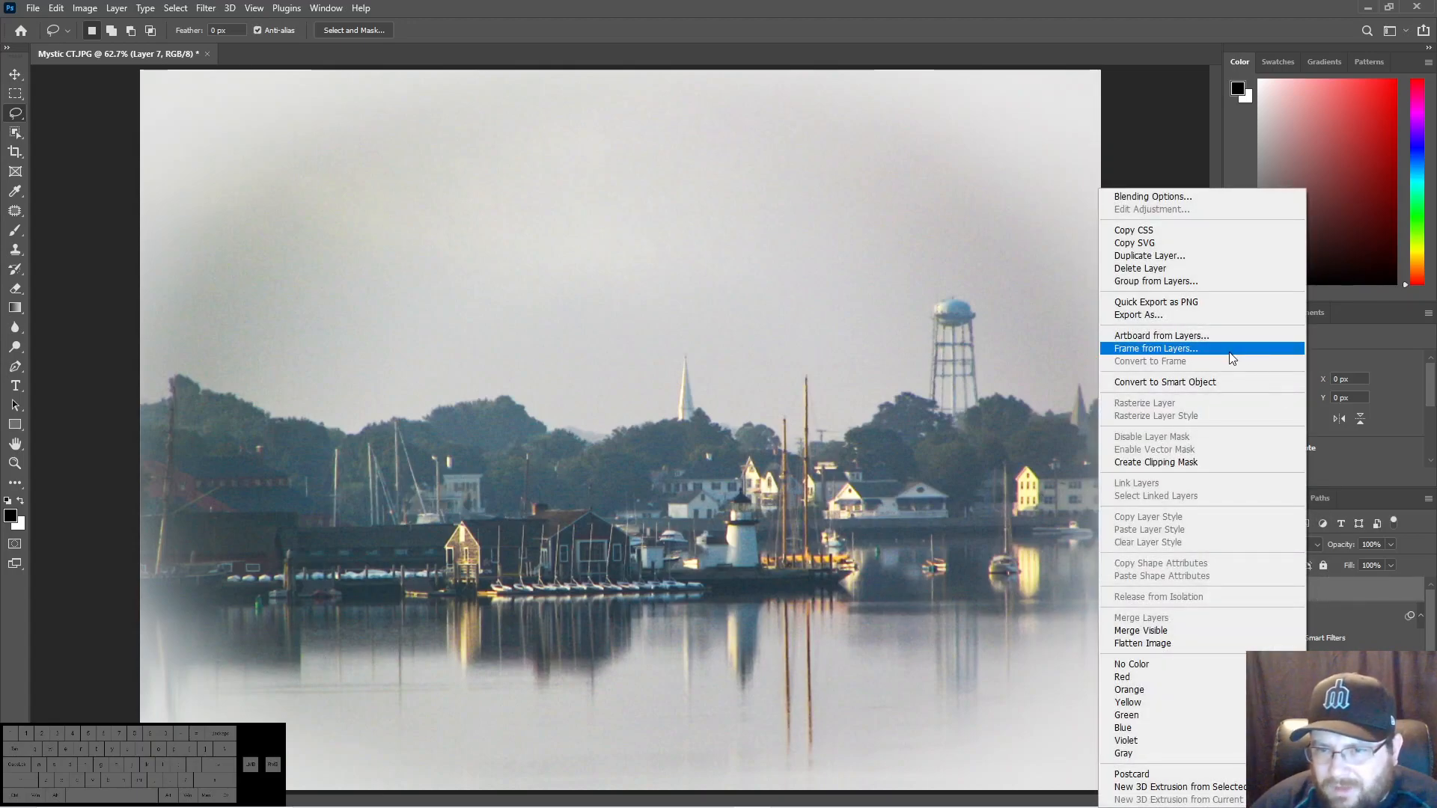
{"action": "left_click", "coordinate": [1191, 383]}
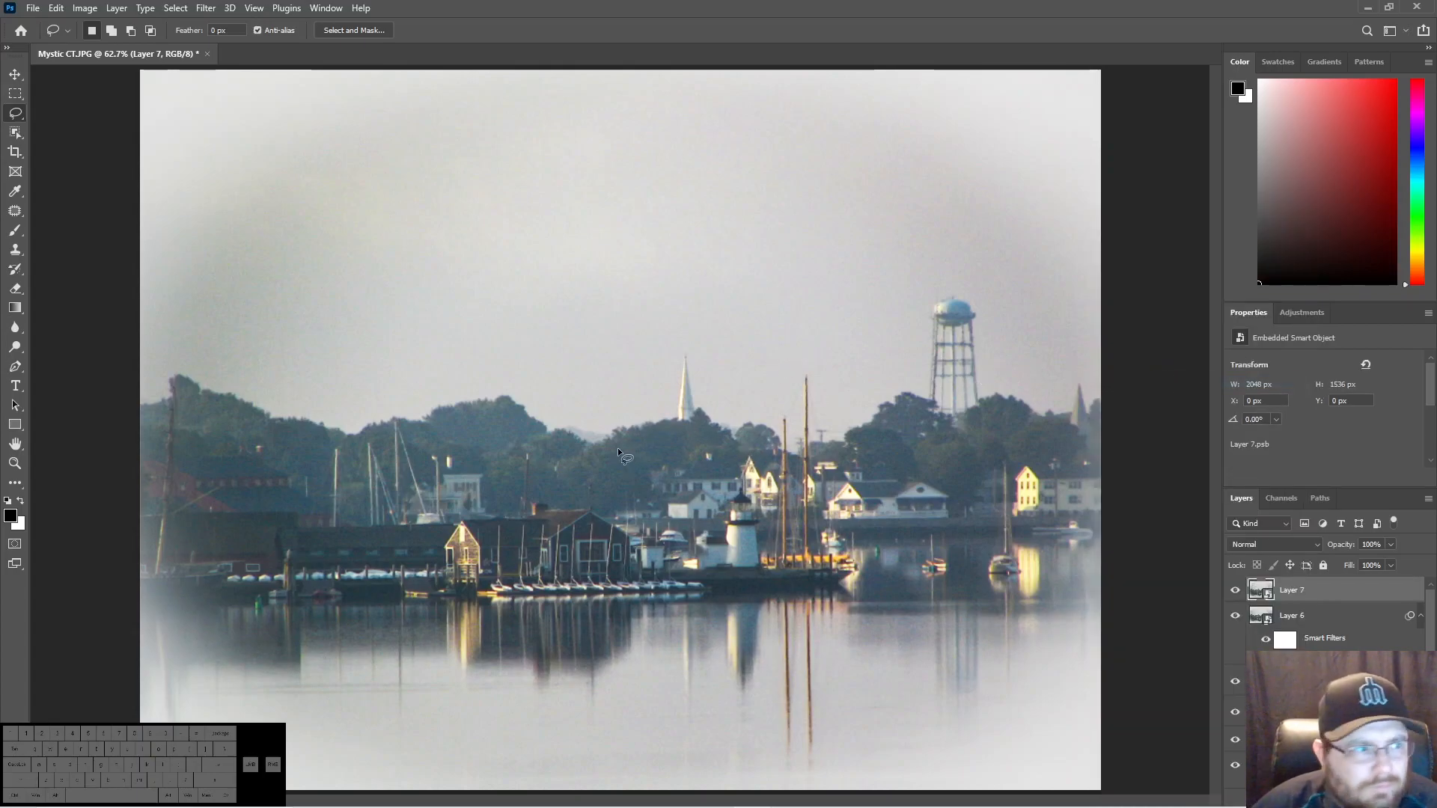
{"action": "left_click", "coordinate": [205, 7]}
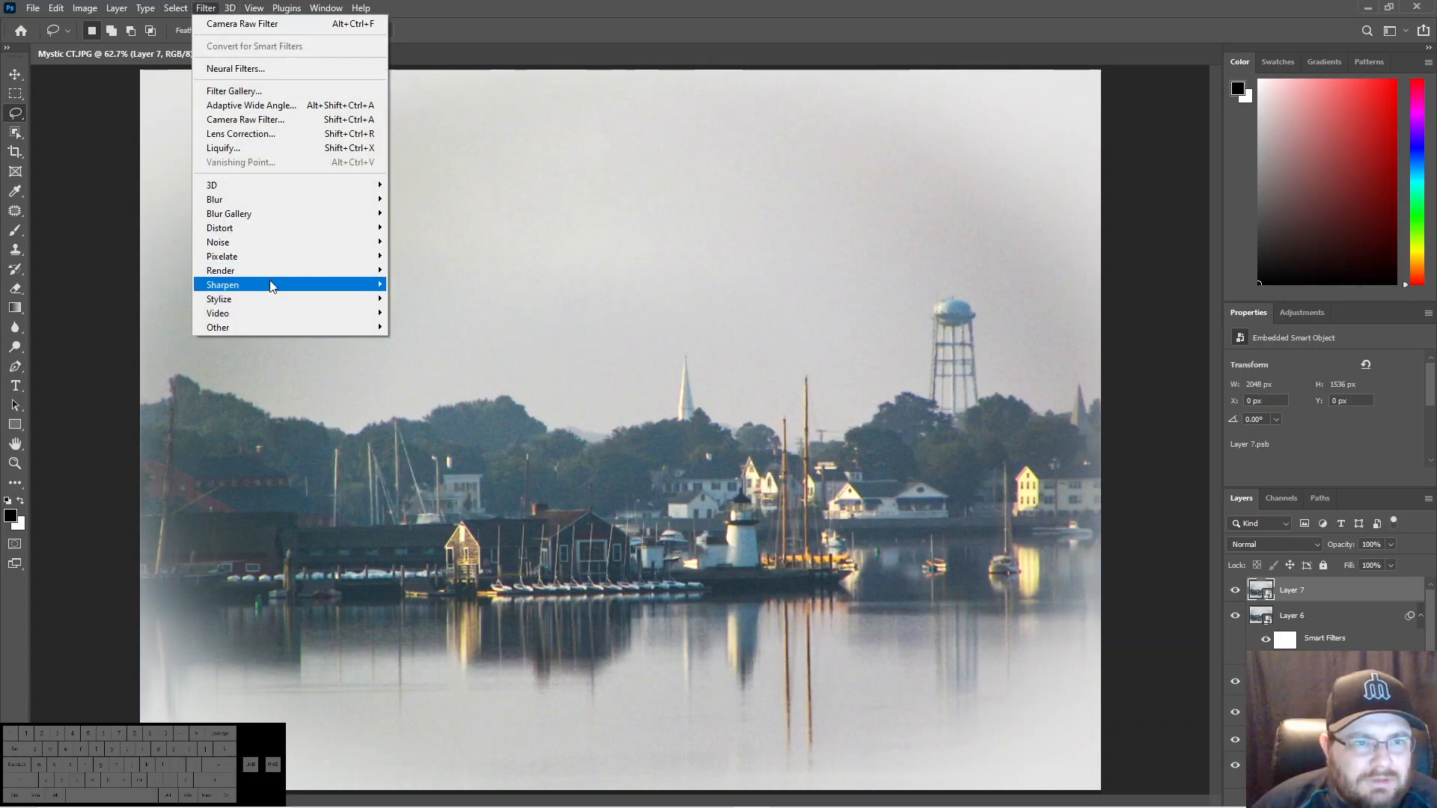
{"action": "mouse_move", "coordinate": [334, 299]}
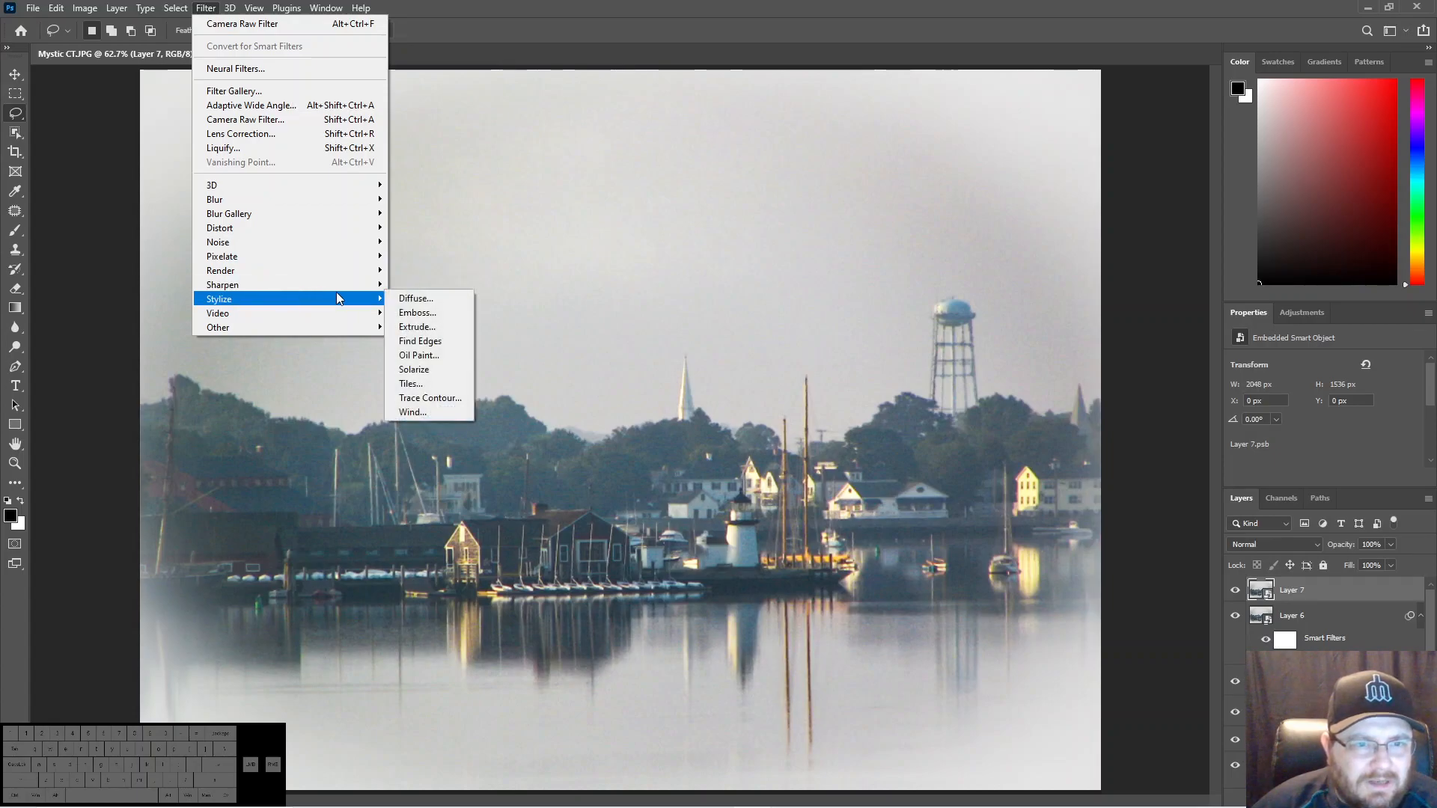
{"action": "left_click", "coordinate": [423, 354]}
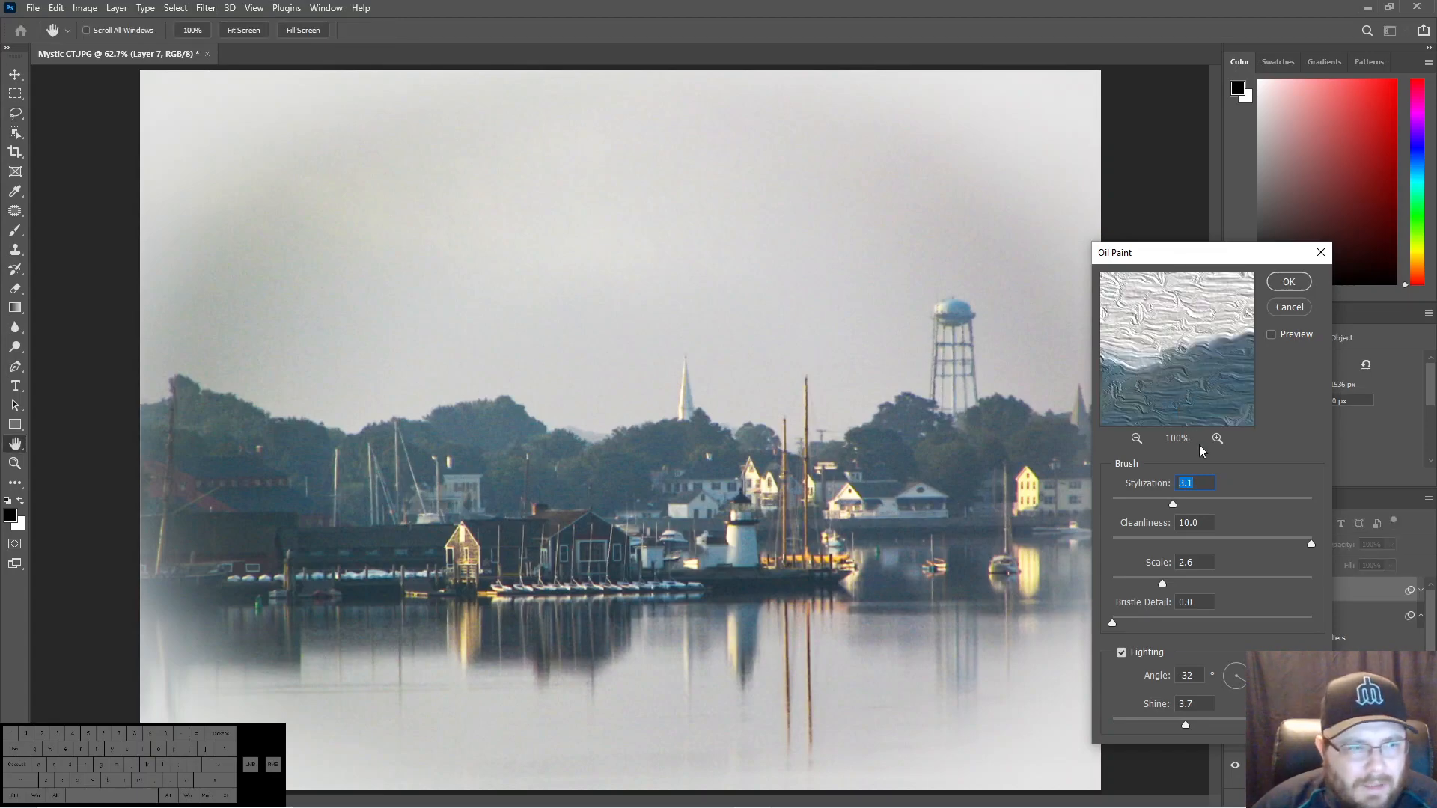
{"action": "left_click_drag", "start_coordinate": [1120, 500], "coordinate": [1112, 500]}
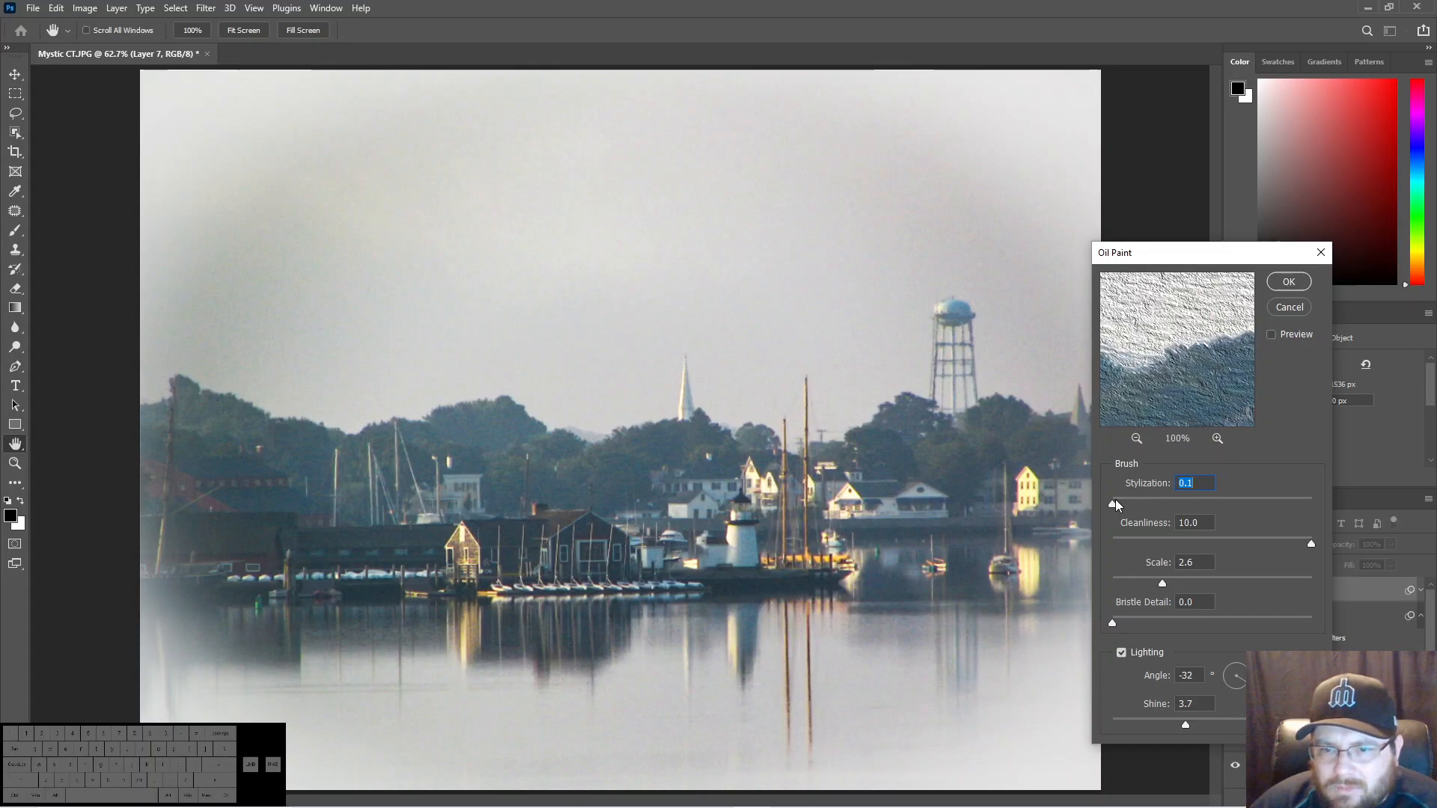
{"action": "left_click_drag", "start_coordinate": [1112, 501], "coordinate": [1335, 509]}
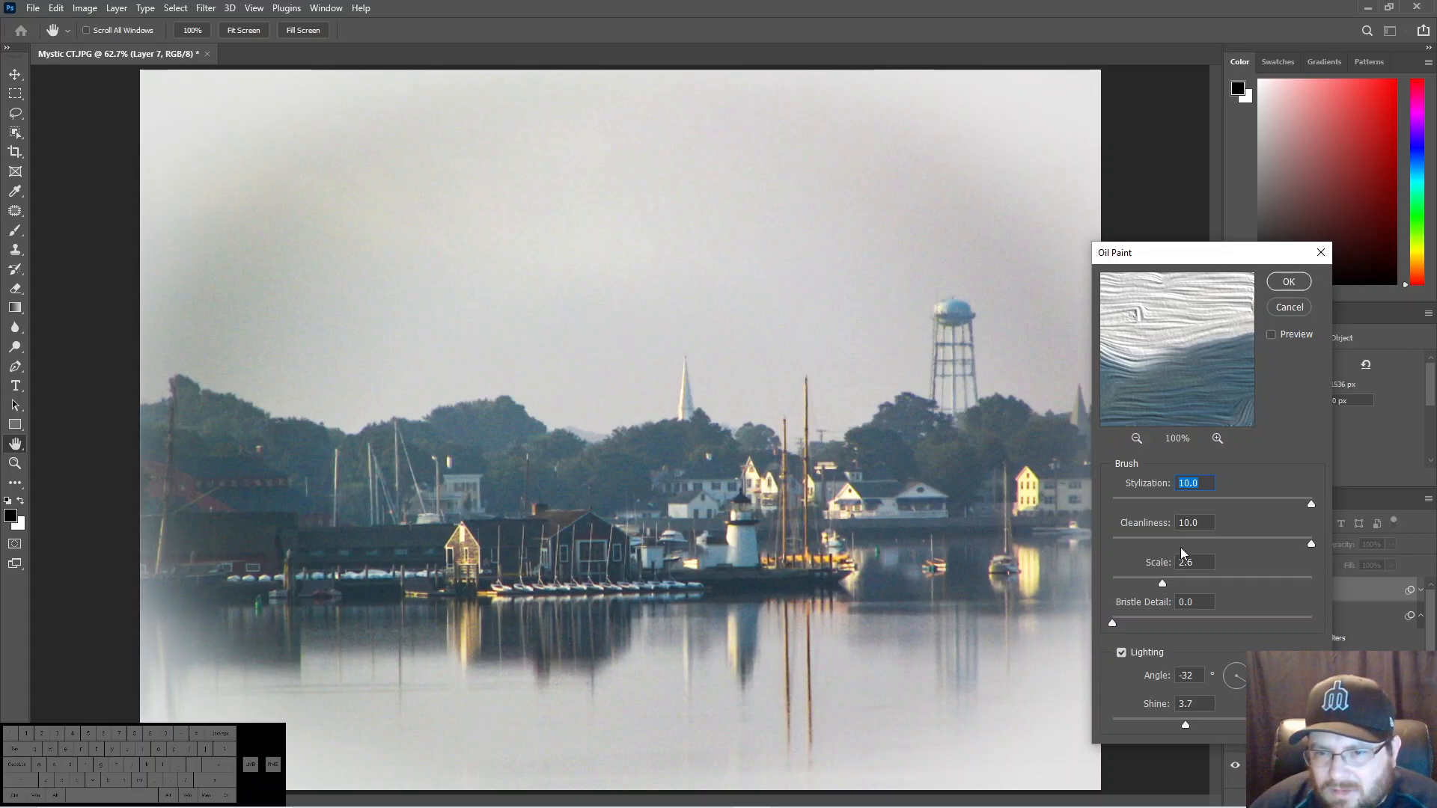
{"action": "mouse_move", "coordinate": [1310, 545]}
{"action": "left_mouse_down"}
{"action": "mouse_move", "coordinate": [1088, 550]}
{"action": "mouse_move", "coordinate": [1332, 559]}
{"action": "left_mouse_up"}
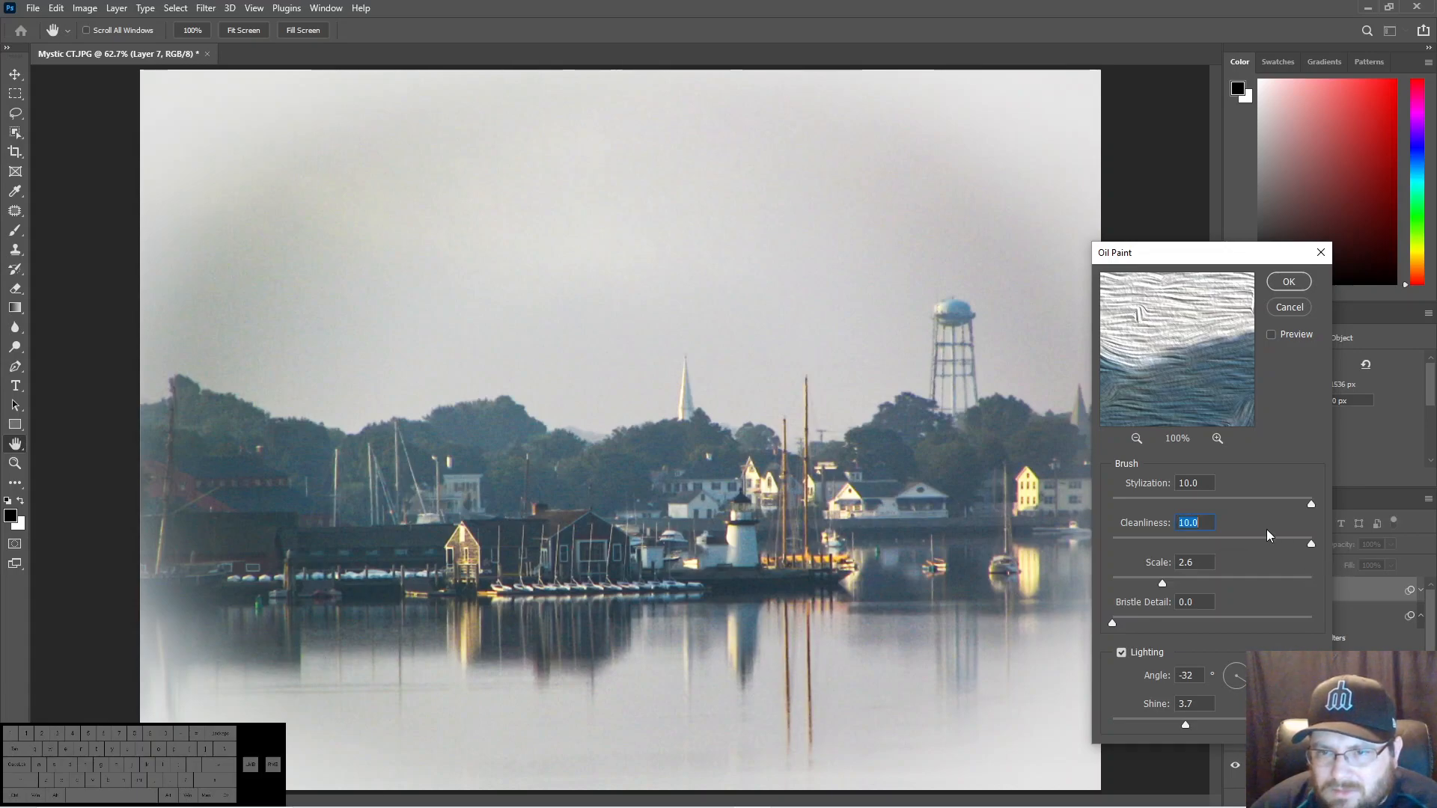
{"action": "left_click_drag", "start_coordinate": [1161, 583], "coordinate": [1323, 638]}
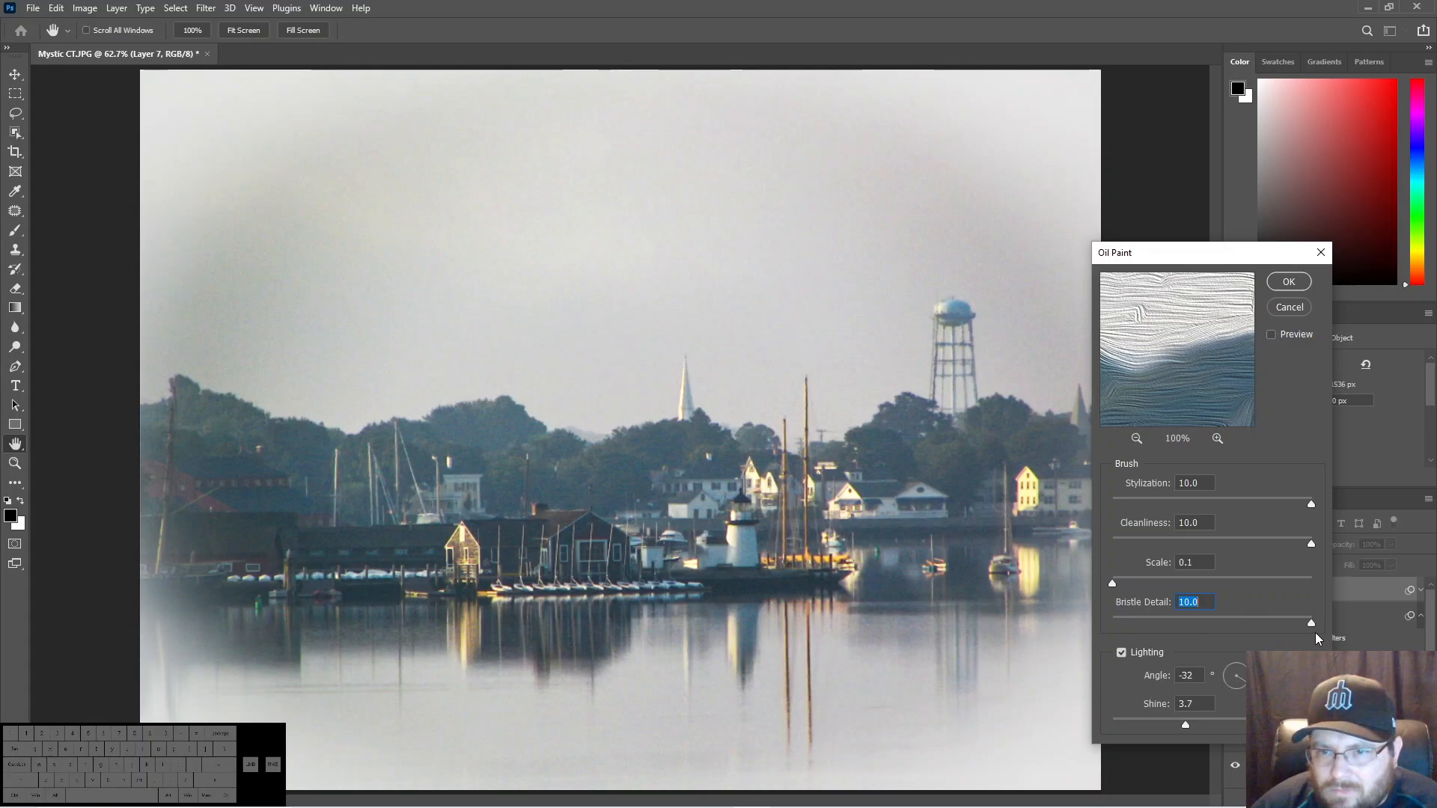
{"action": "left_click_drag", "start_coordinate": [1309, 626], "coordinate": [1112, 622]}
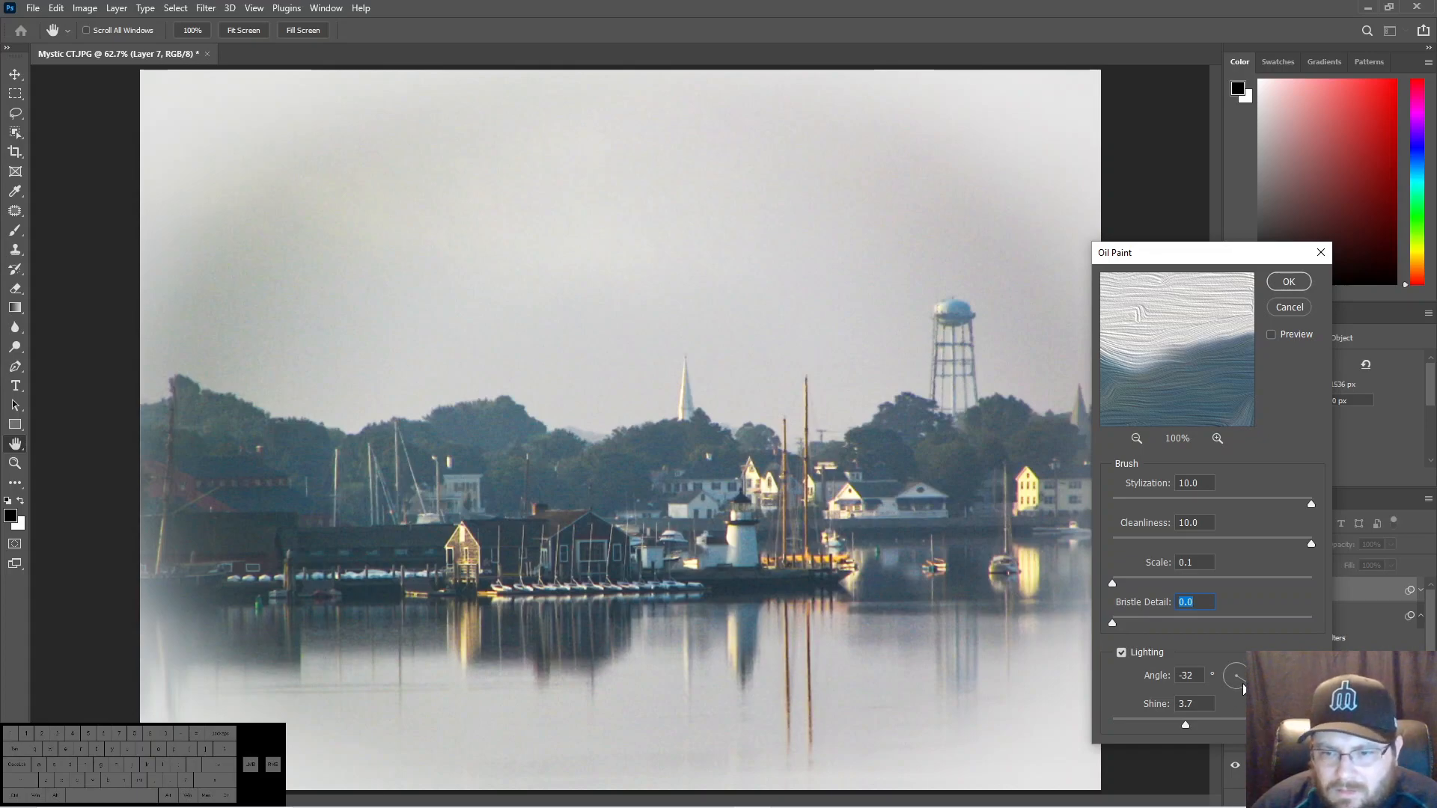
- Set the Oil Paint lighting to Angle 167° and Shine 0.0, and apply the filter
{"action": "left_click_drag", "start_coordinate": [1244, 687], "coordinate": [1196, 672]}
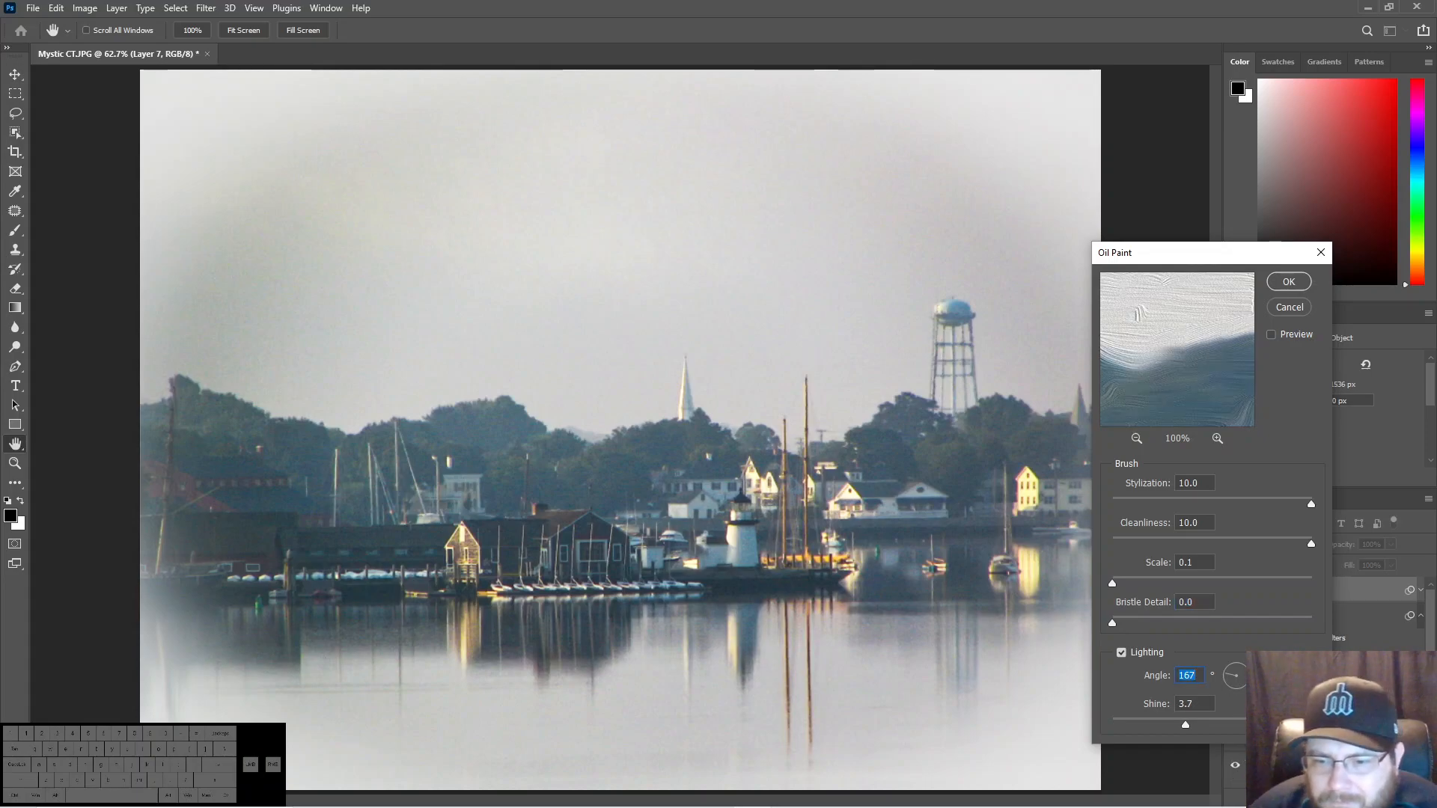
{"action": "left_click_drag", "start_coordinate": [1188, 725], "coordinate": [1091, 729]}
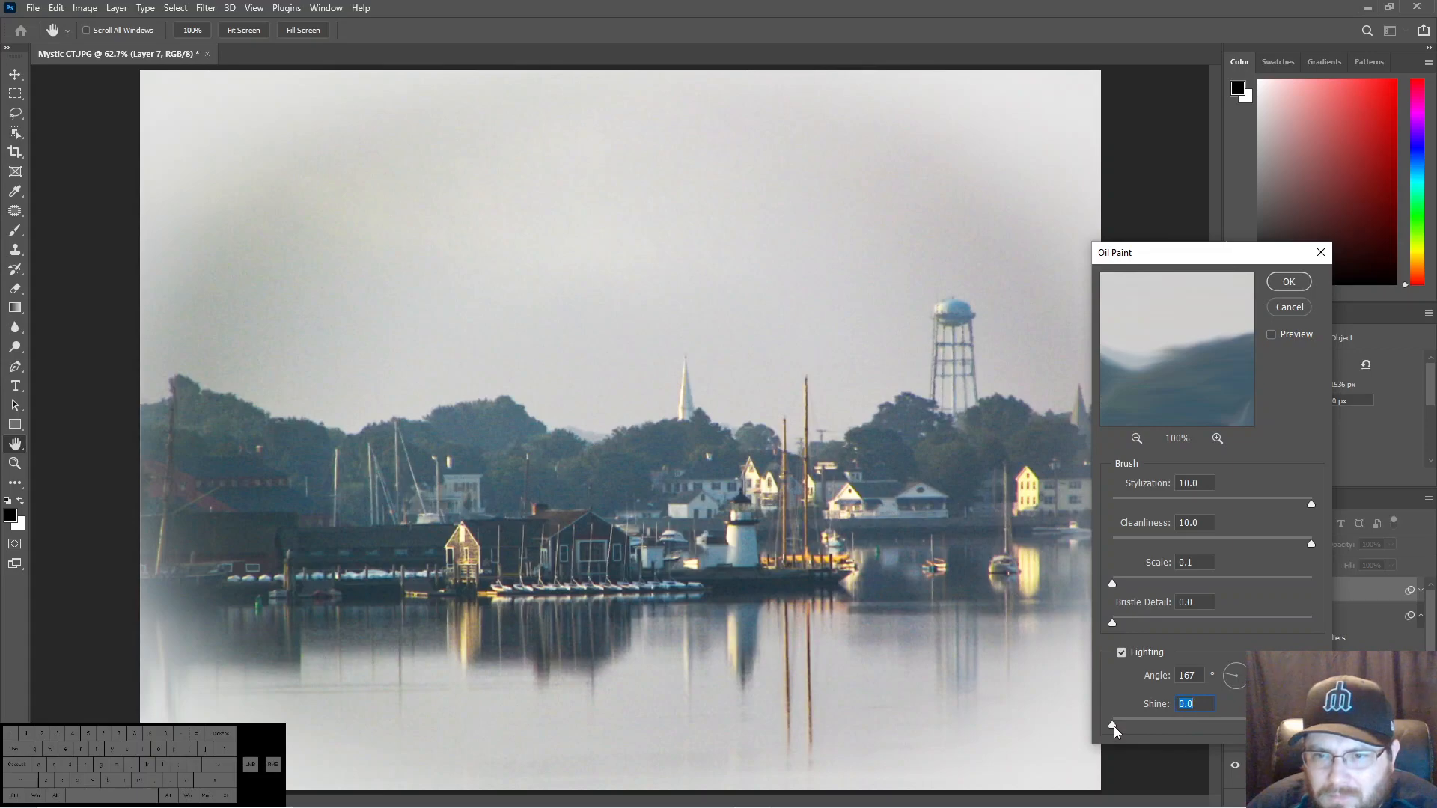
{"action": "left_click_drag", "start_coordinate": [1112, 724], "coordinate": [1279, 723]}
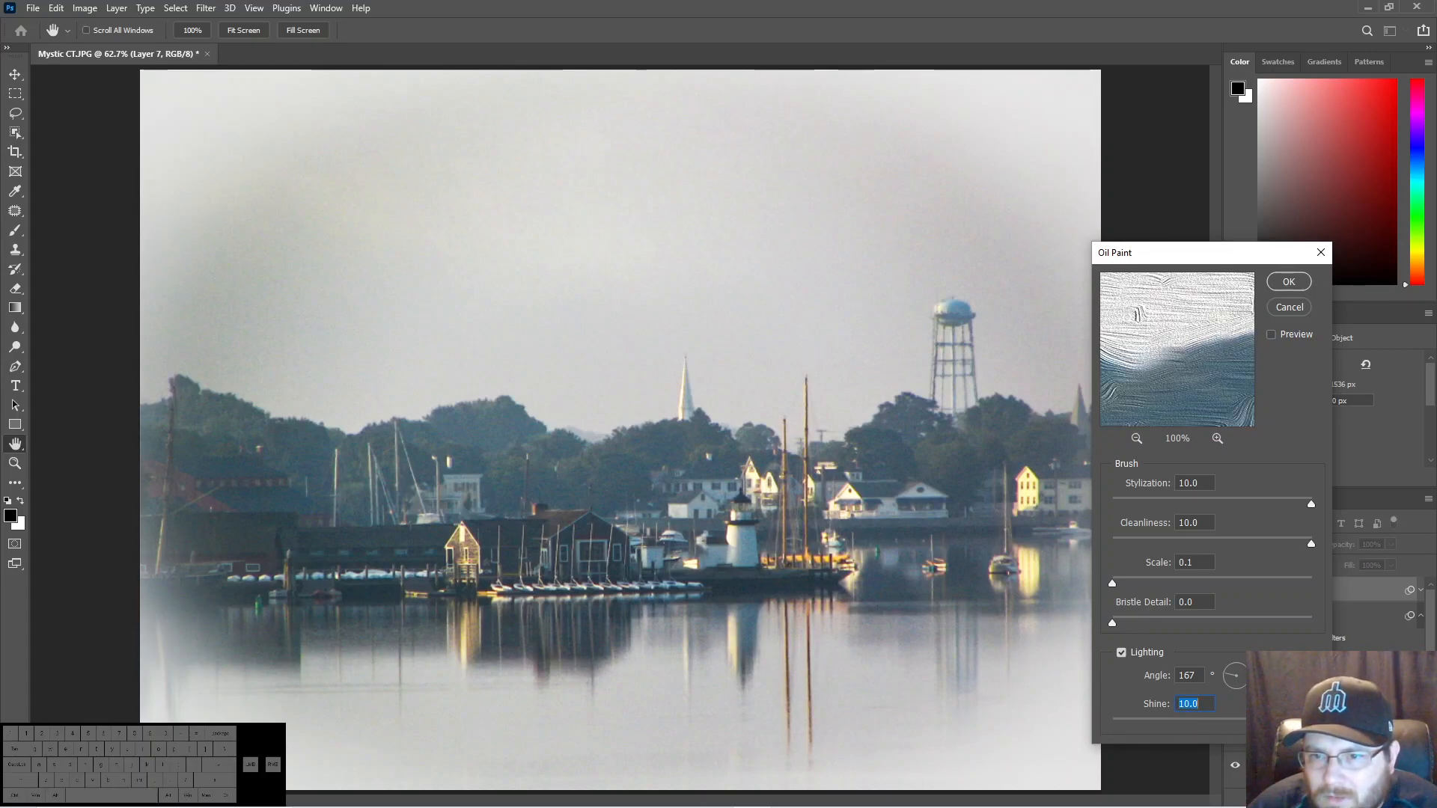
{"action": "left_click_drag", "start_coordinate": [1280, 722], "coordinate": [1112, 726]}
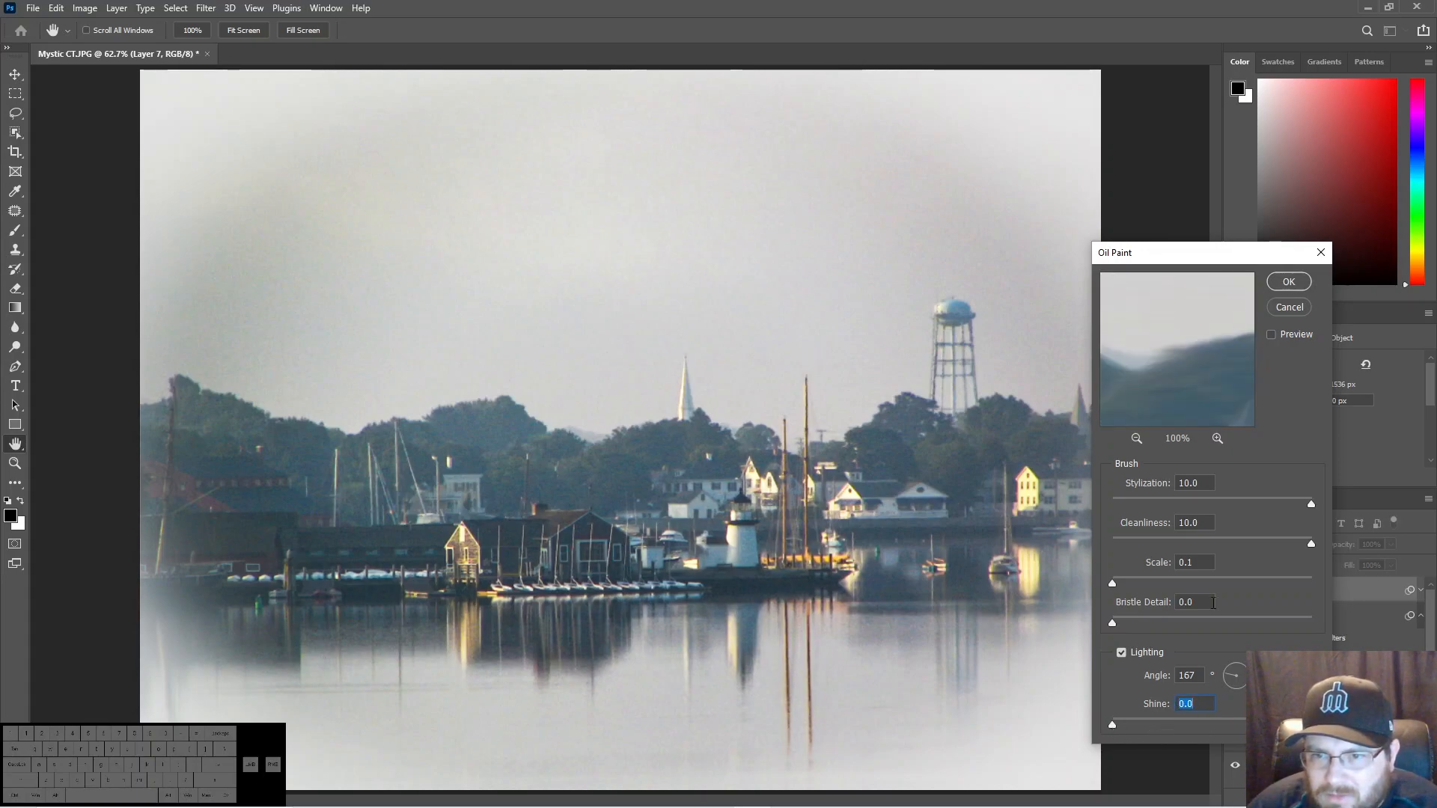
{"action": "left_click", "coordinate": [1283, 283]}
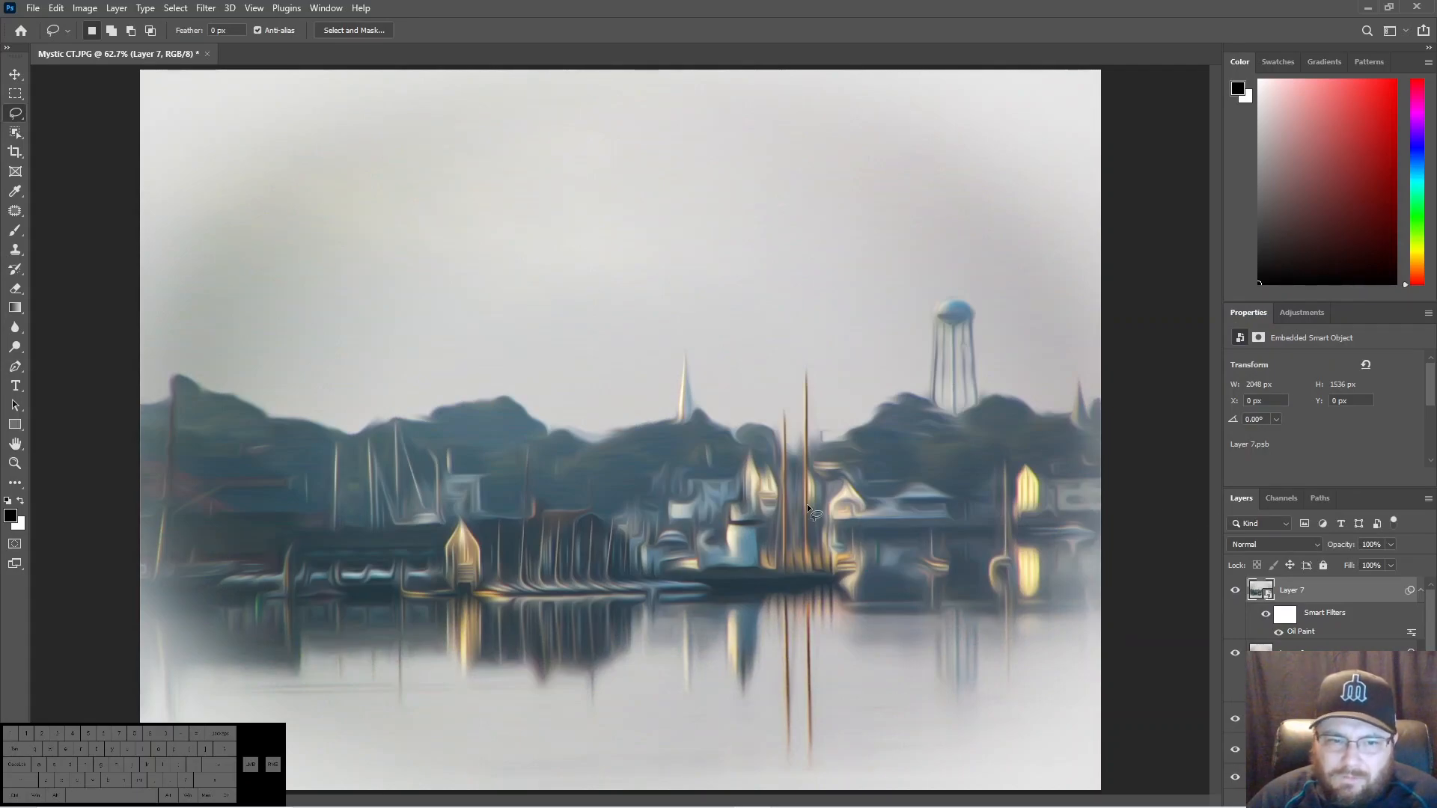
- Lower the oil-painted layer's opacity to 27% and check the blend at 100% magnification
{"action": "left_click", "coordinate": [1332, 561]}
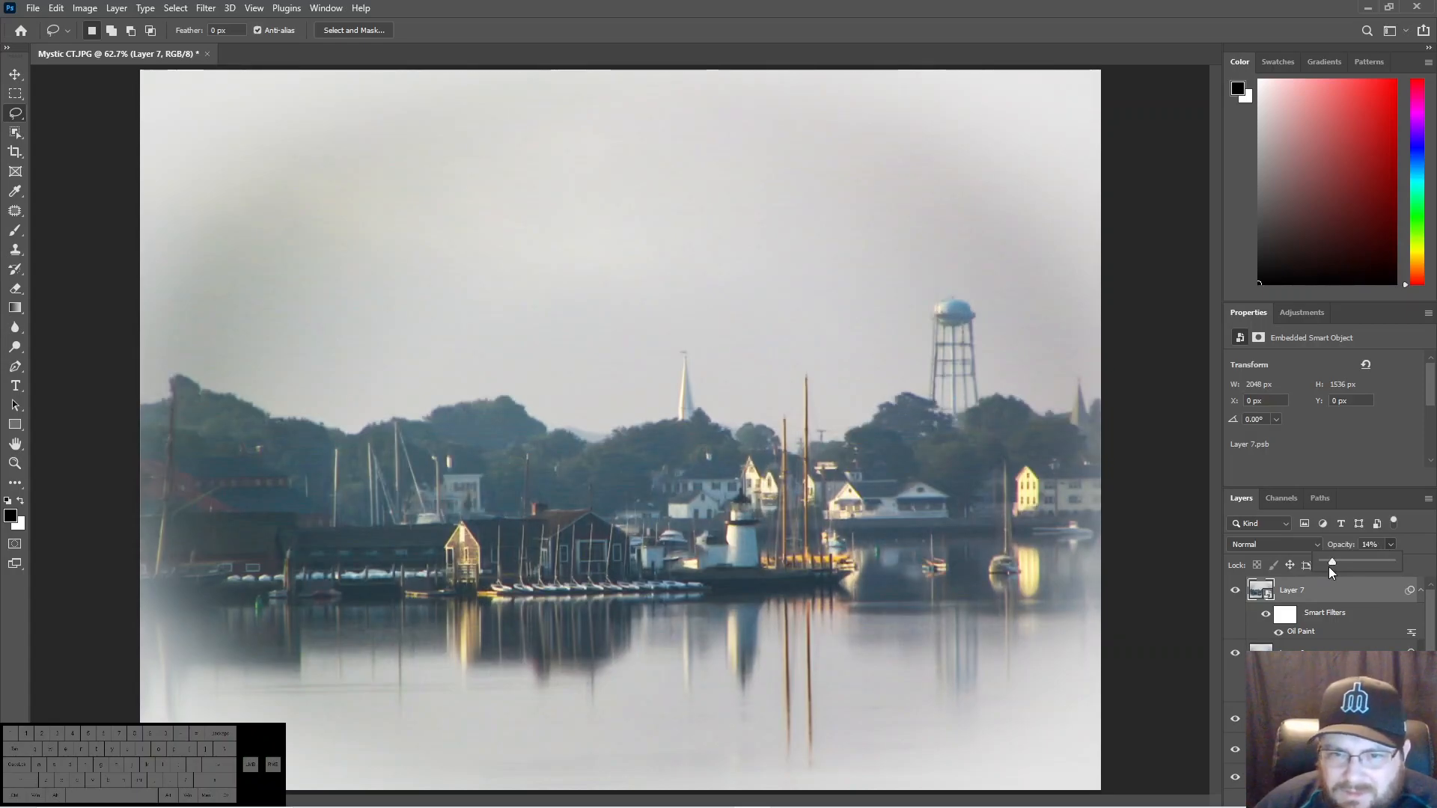
{"action": "left_click_drag", "start_coordinate": [1330, 563], "coordinate": [1341, 561]}
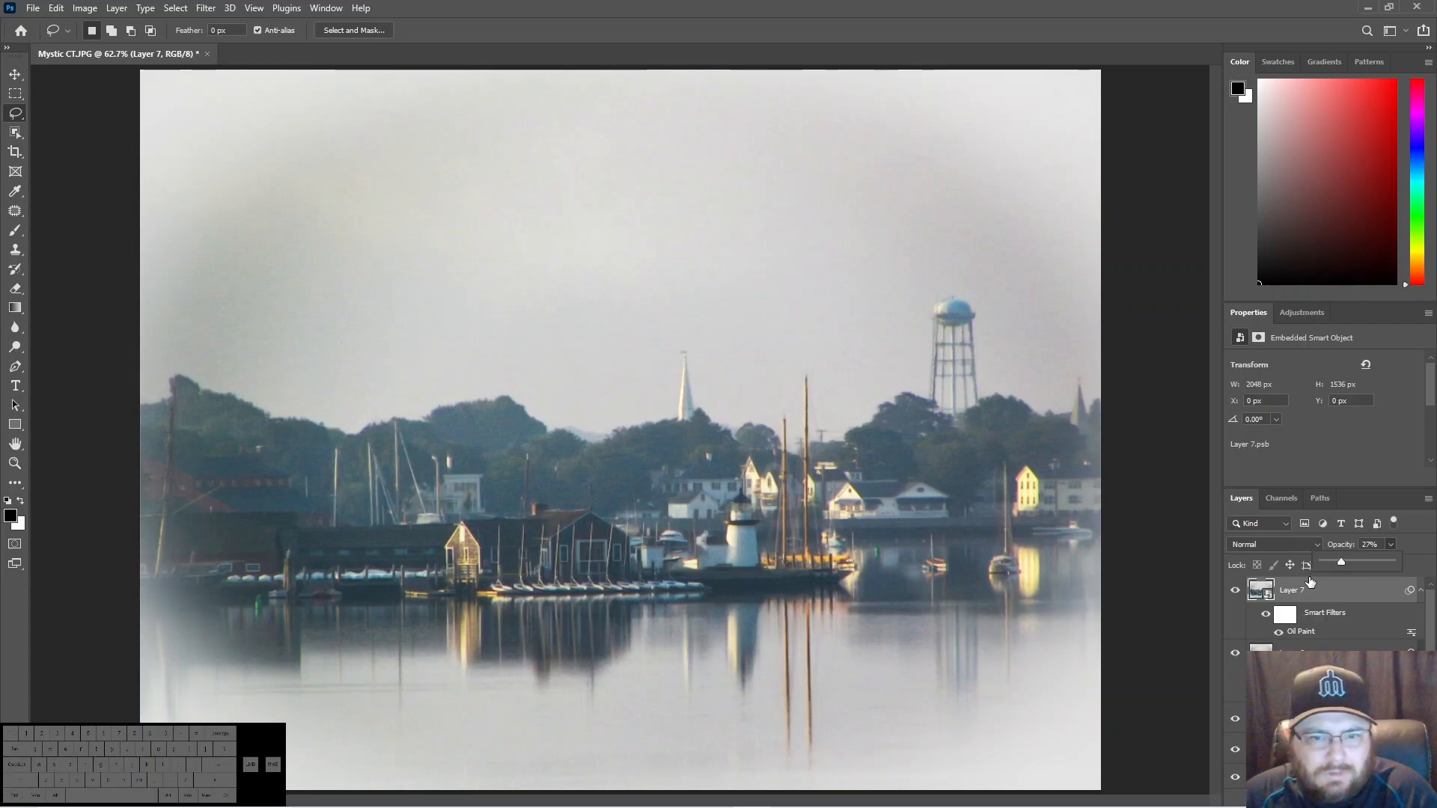
{"action": "key", "text": "ctrl+1"}
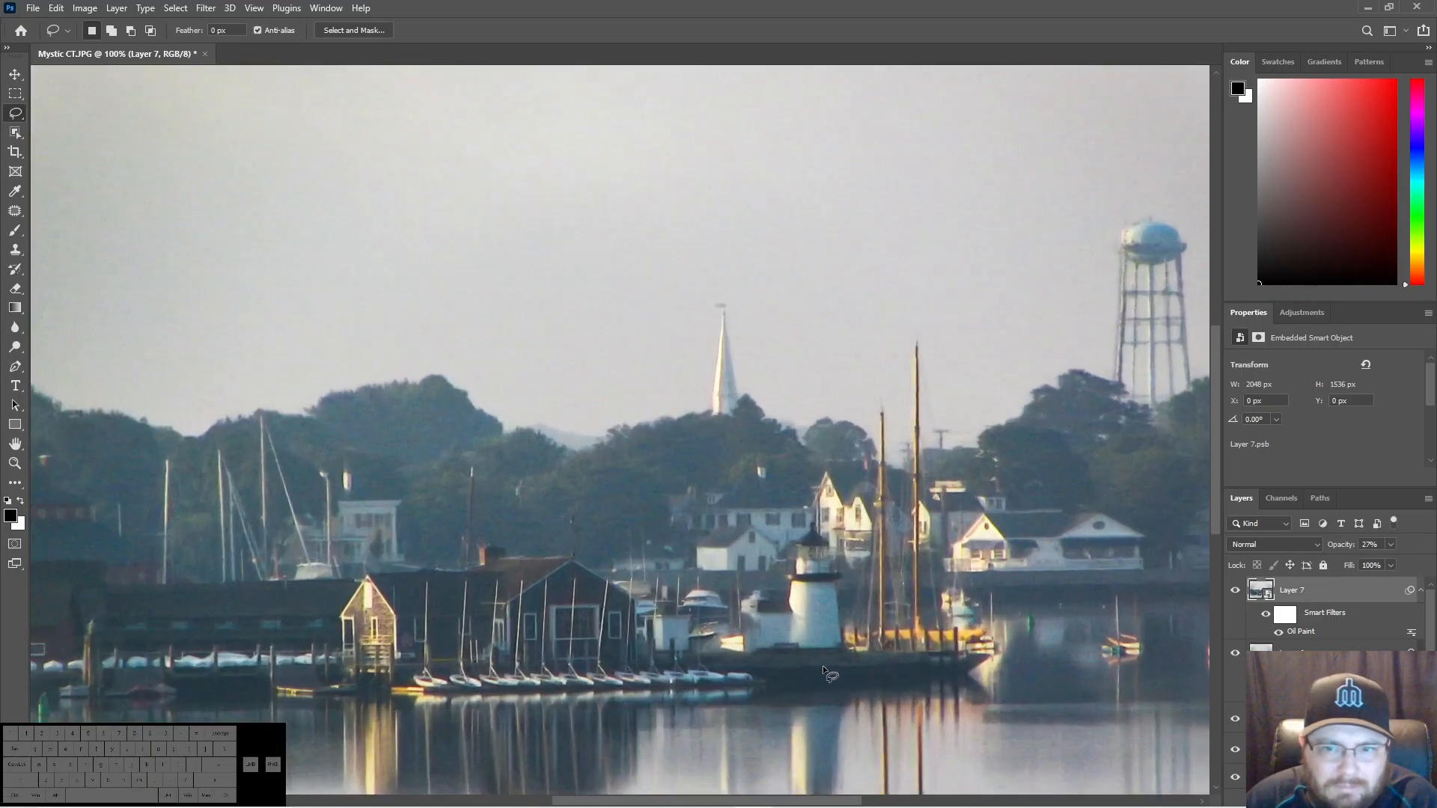
{"action": "left_click_drag", "start_coordinate": [1215, 362], "coordinate": [1193, 294]}
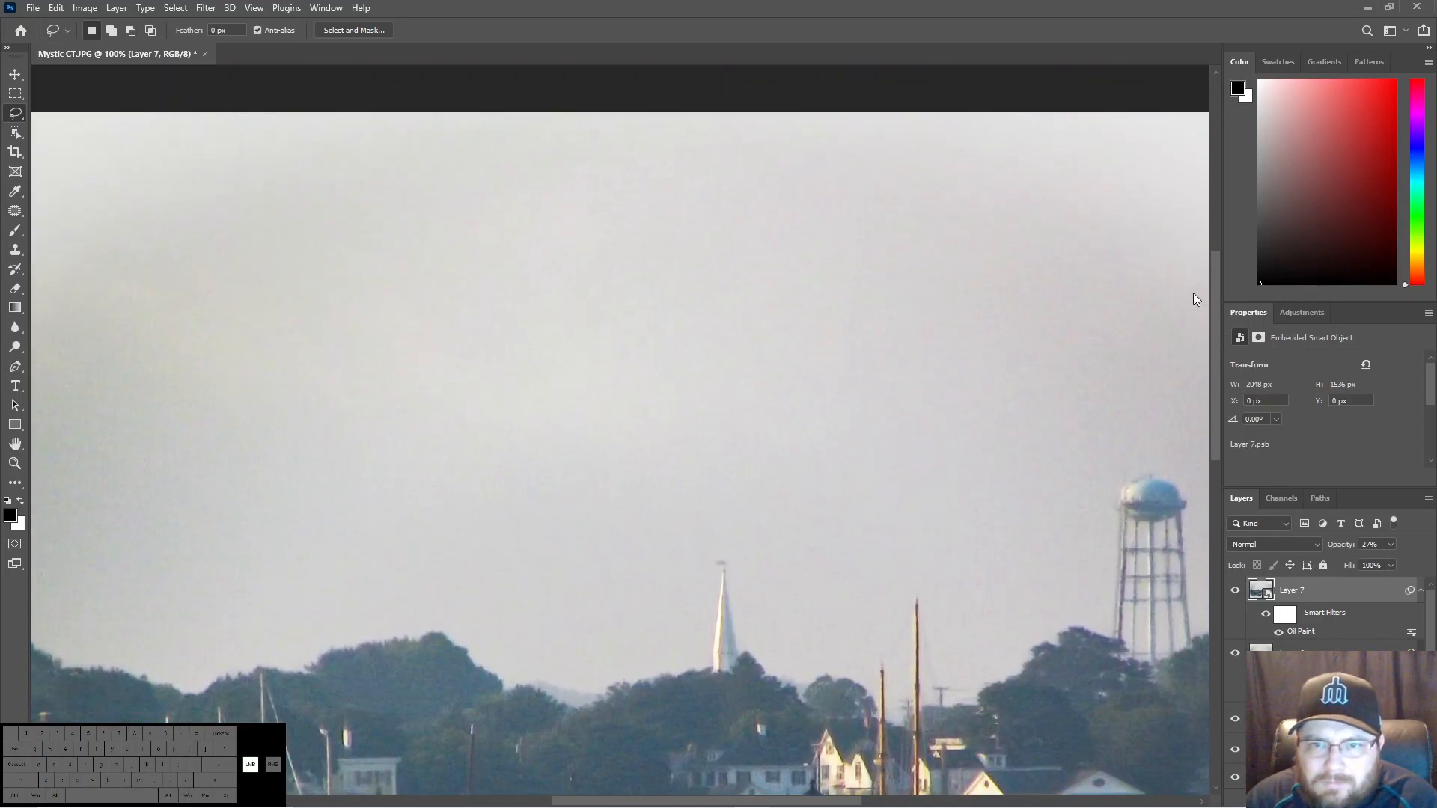
{"action": "key", "text": "ctrl+0"}
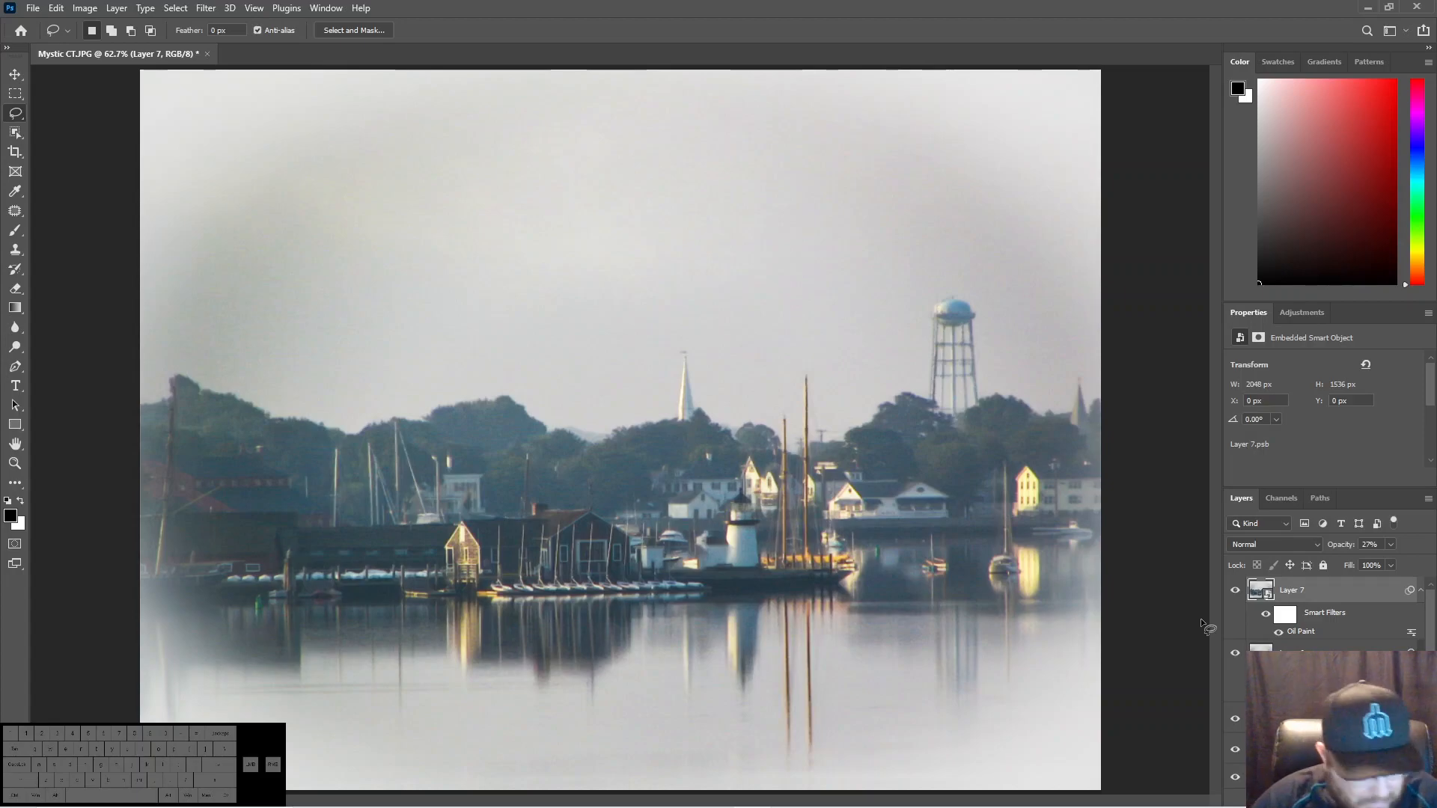
- Stamp all visible layers onto a new layer at the top of the stack and convert it to a smart object
{"action": "key", "text": "ctrl+alt+shift+n"}
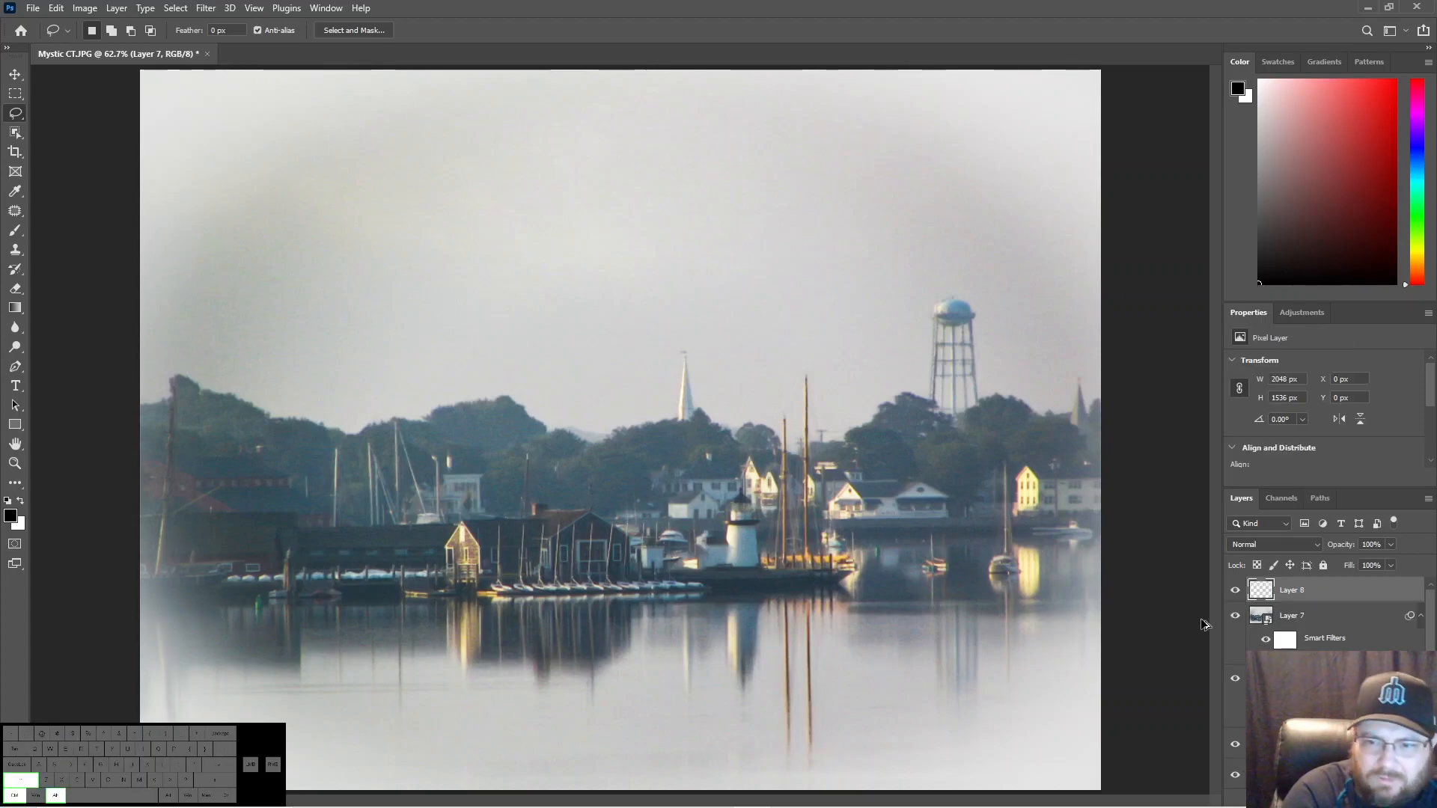
{"action": "key", "text": "ctrl+alt+shift+e"}
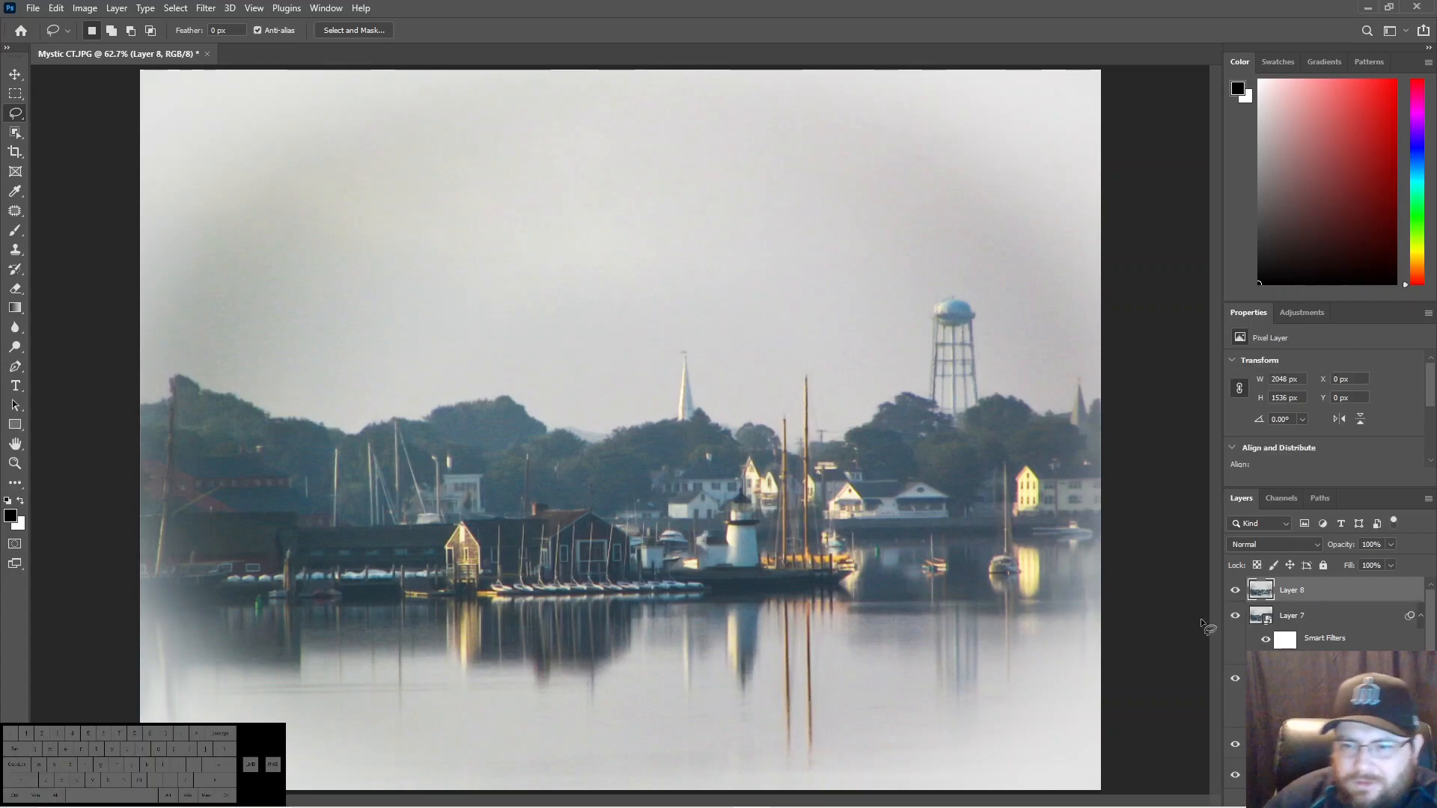
{"action": "right_click", "coordinate": [1304, 590]}
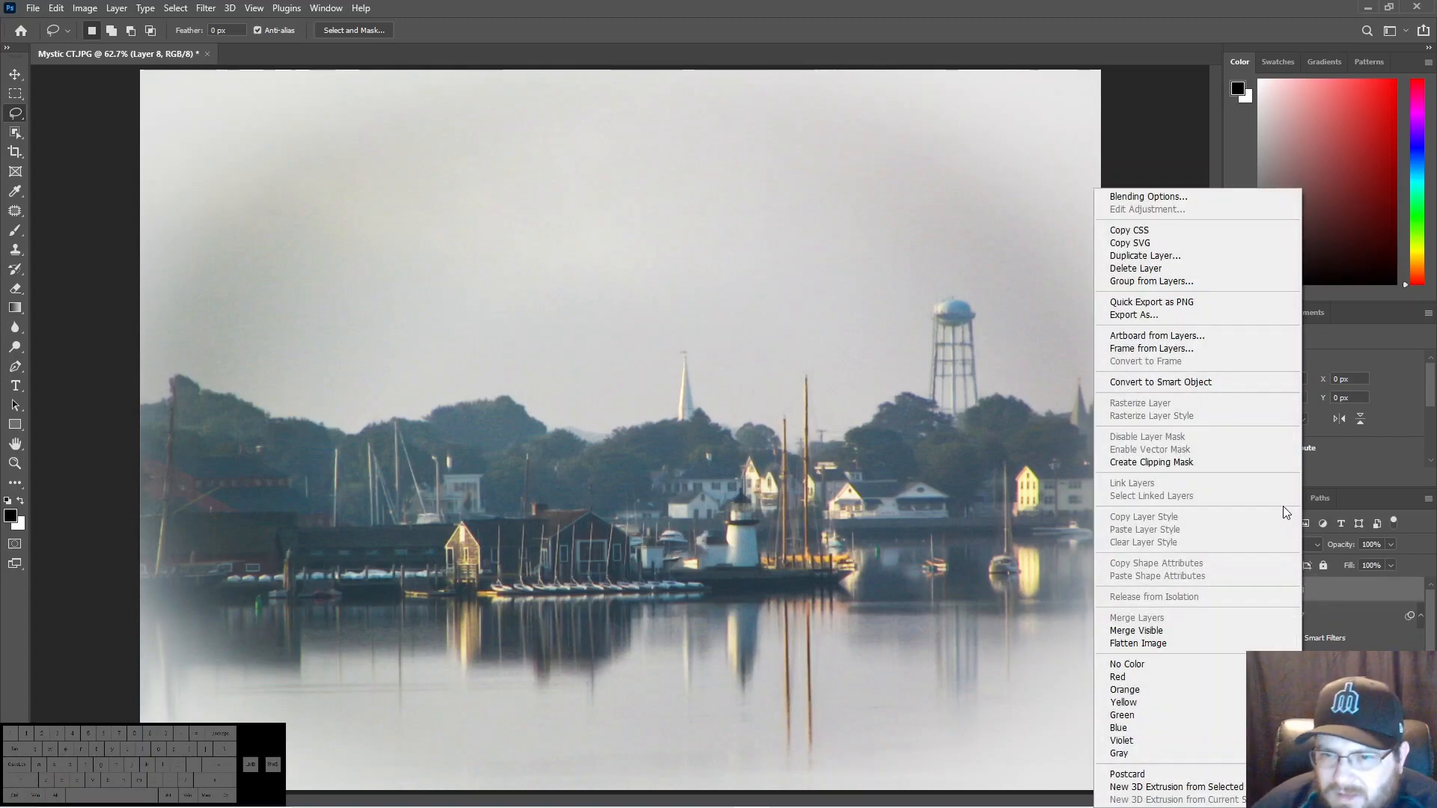
{"action": "left_click", "coordinate": [1207, 384]}
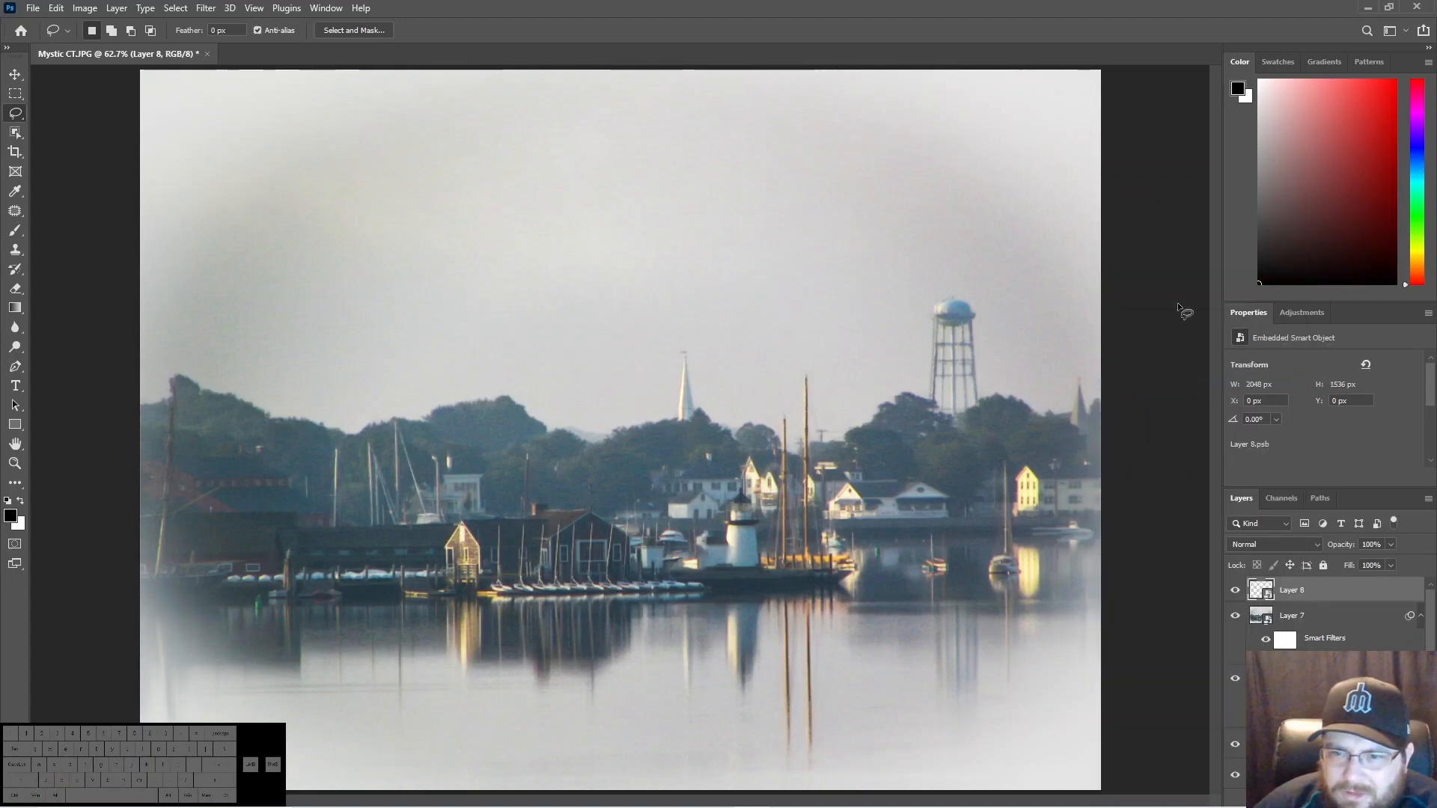
- Start the Camera Raw filter on the smart object and set Contrast +14, Vibrance +13, Saturation +13 and Shadows -17
{"action": "left_click", "coordinate": [206, 8]}
{"action": "left_click", "coordinate": [257, 120]}
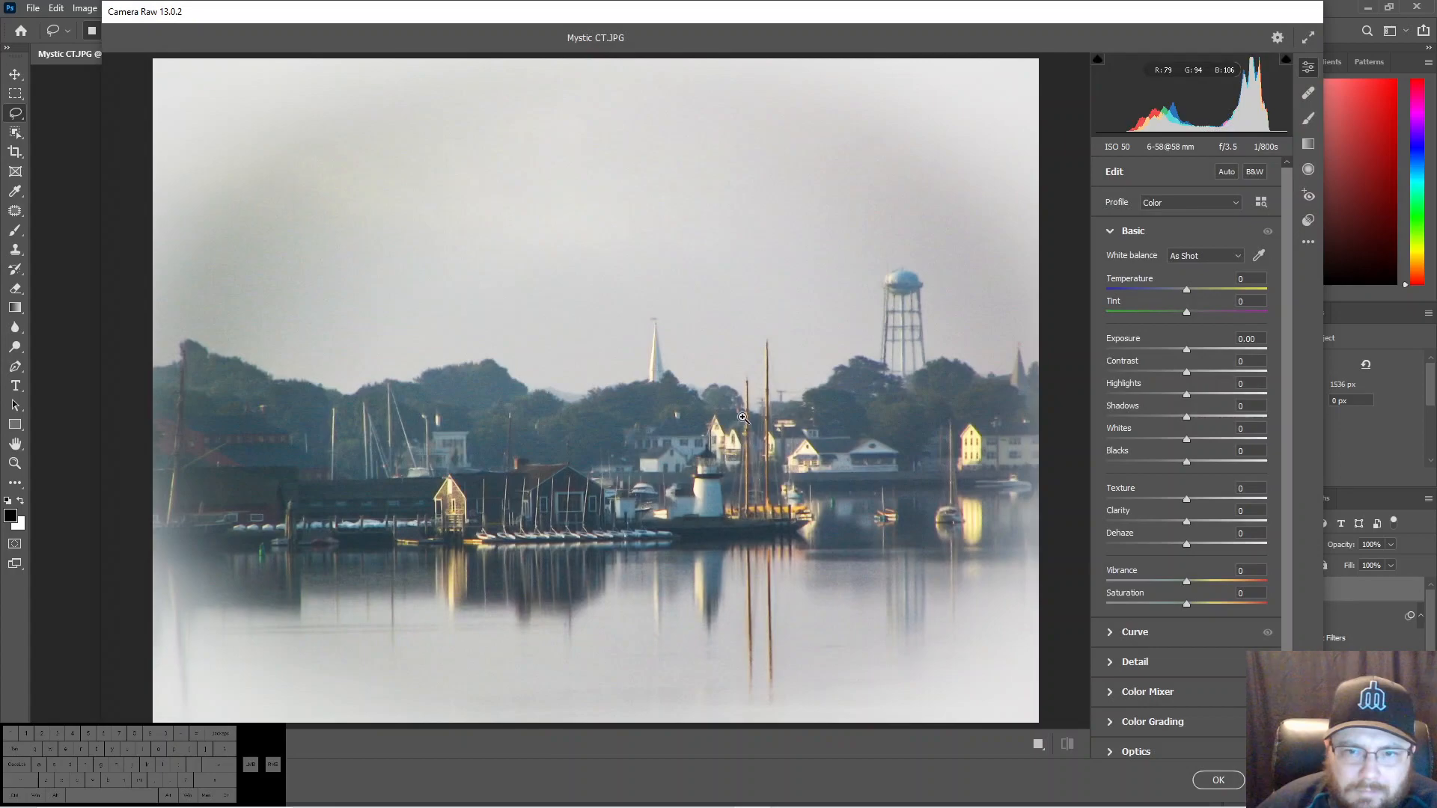
{"action": "left_click", "coordinate": [1186, 372]}
{"action": "mouse_move", "coordinate": [1186, 374]}
{"action": "left_mouse_down"}
{"action": "mouse_move", "coordinate": [1201, 370]}
{"action": "mouse_move", "coordinate": [1191, 378]}
{"action": "left_mouse_up"}
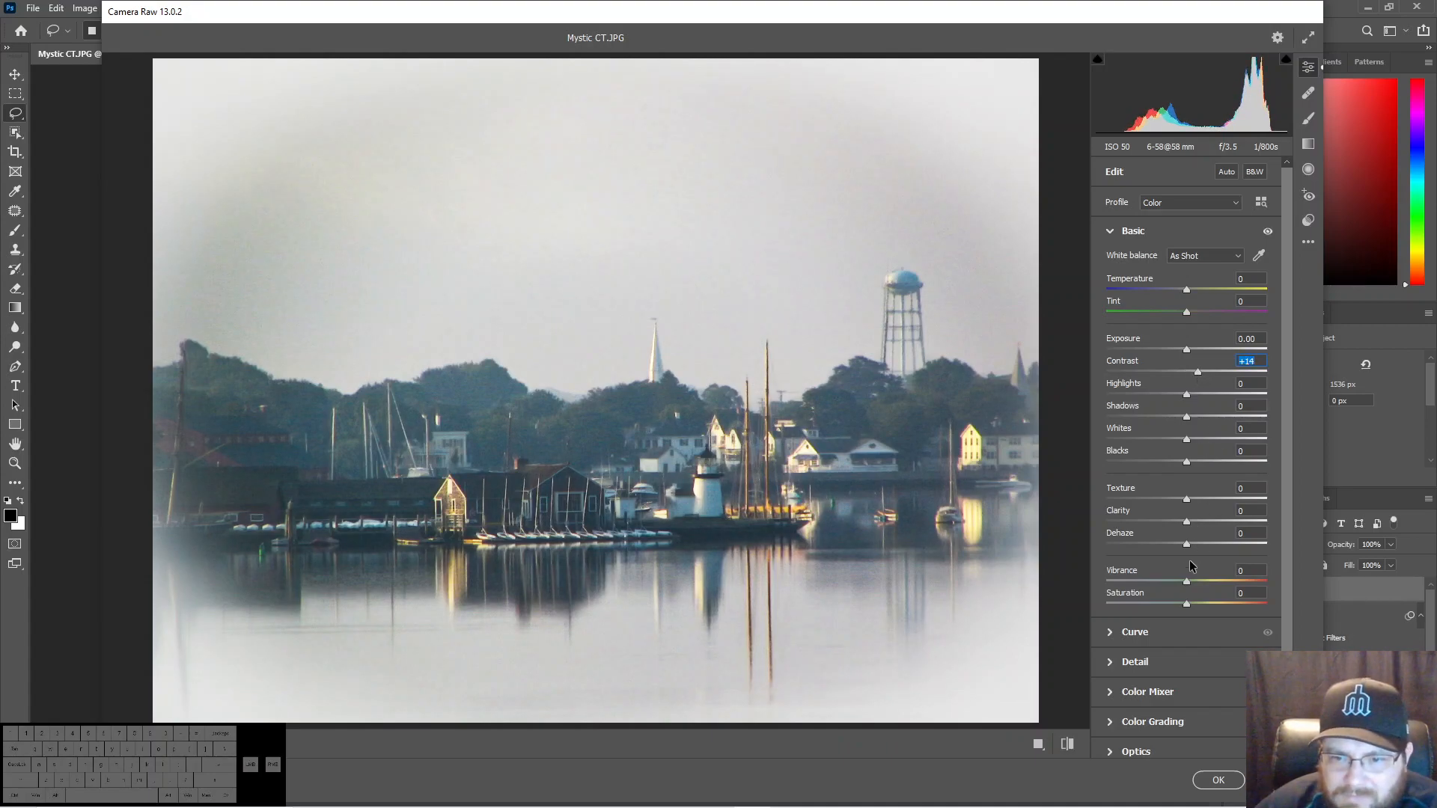
{"action": "left_click_drag", "start_coordinate": [1188, 584], "coordinate": [1196, 608]}
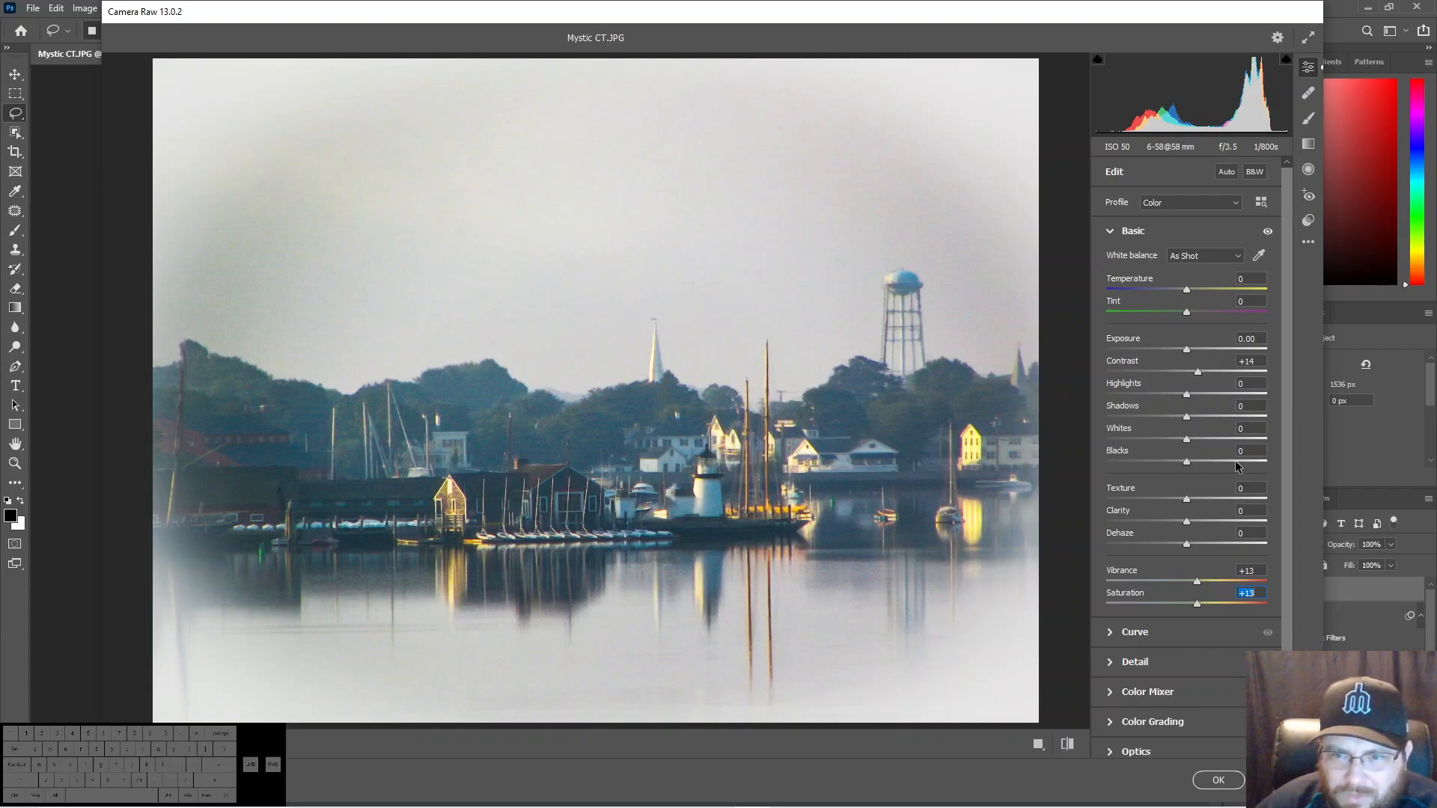
{"action": "left_click_drag", "start_coordinate": [1186, 421], "coordinate": [1173, 420]}
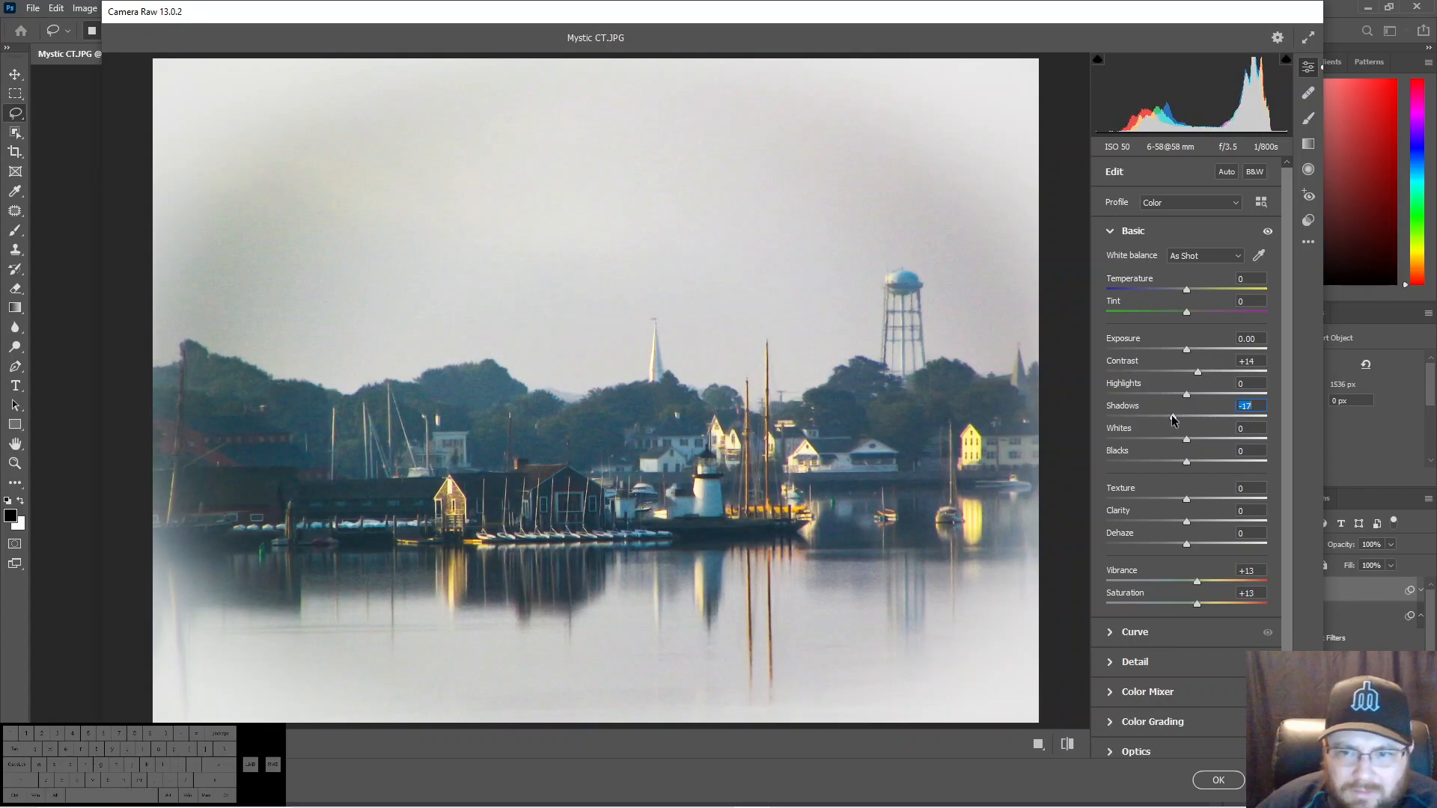
- Set the Camera Raw Vignetting effect to +40 to whiten the photo's edges, and apply the filter
{"action": "left_click", "coordinate": [1137, 234]}
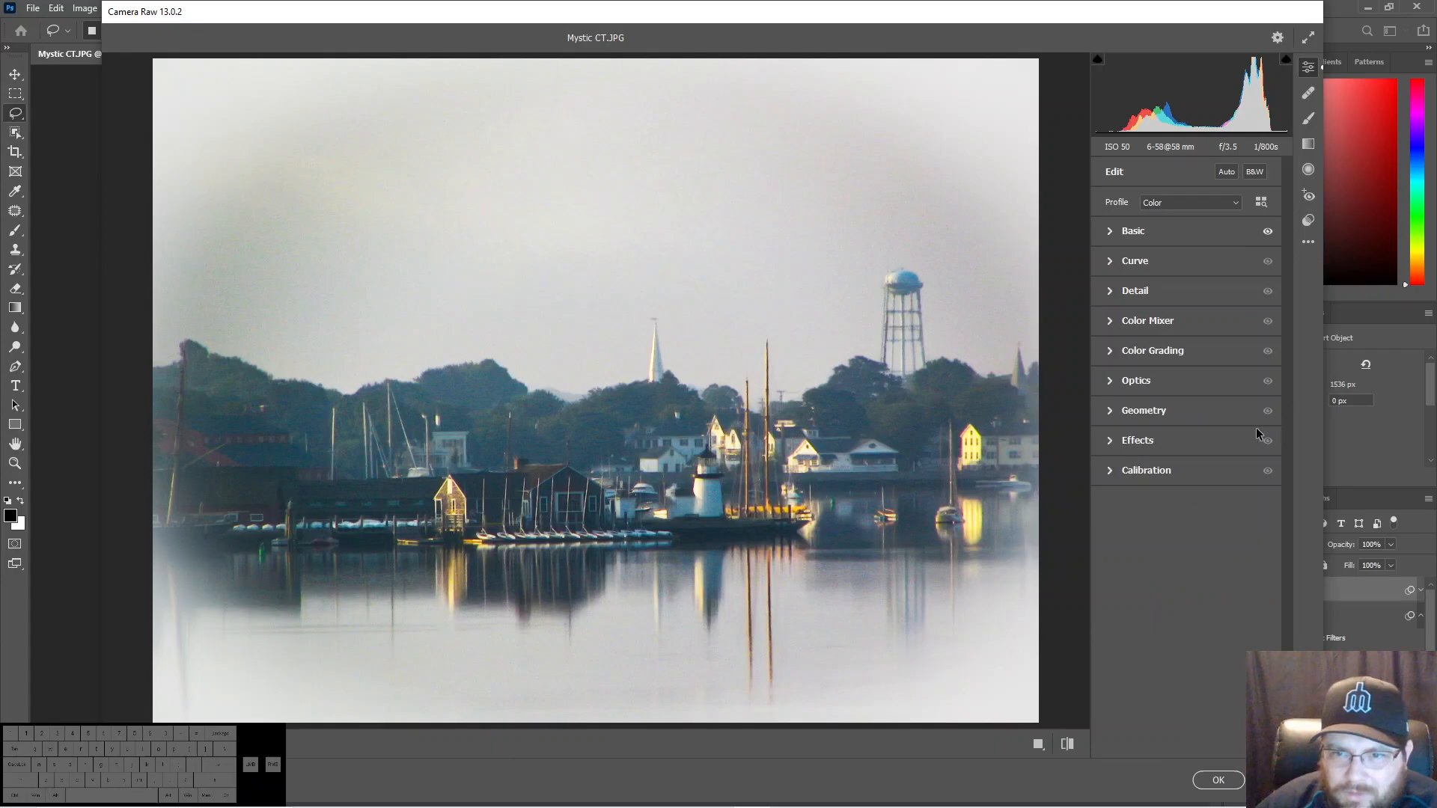
{"action": "left_click", "coordinate": [1161, 442]}
{"action": "left_click_drag", "start_coordinate": [1185, 505], "coordinate": [1220, 510]}
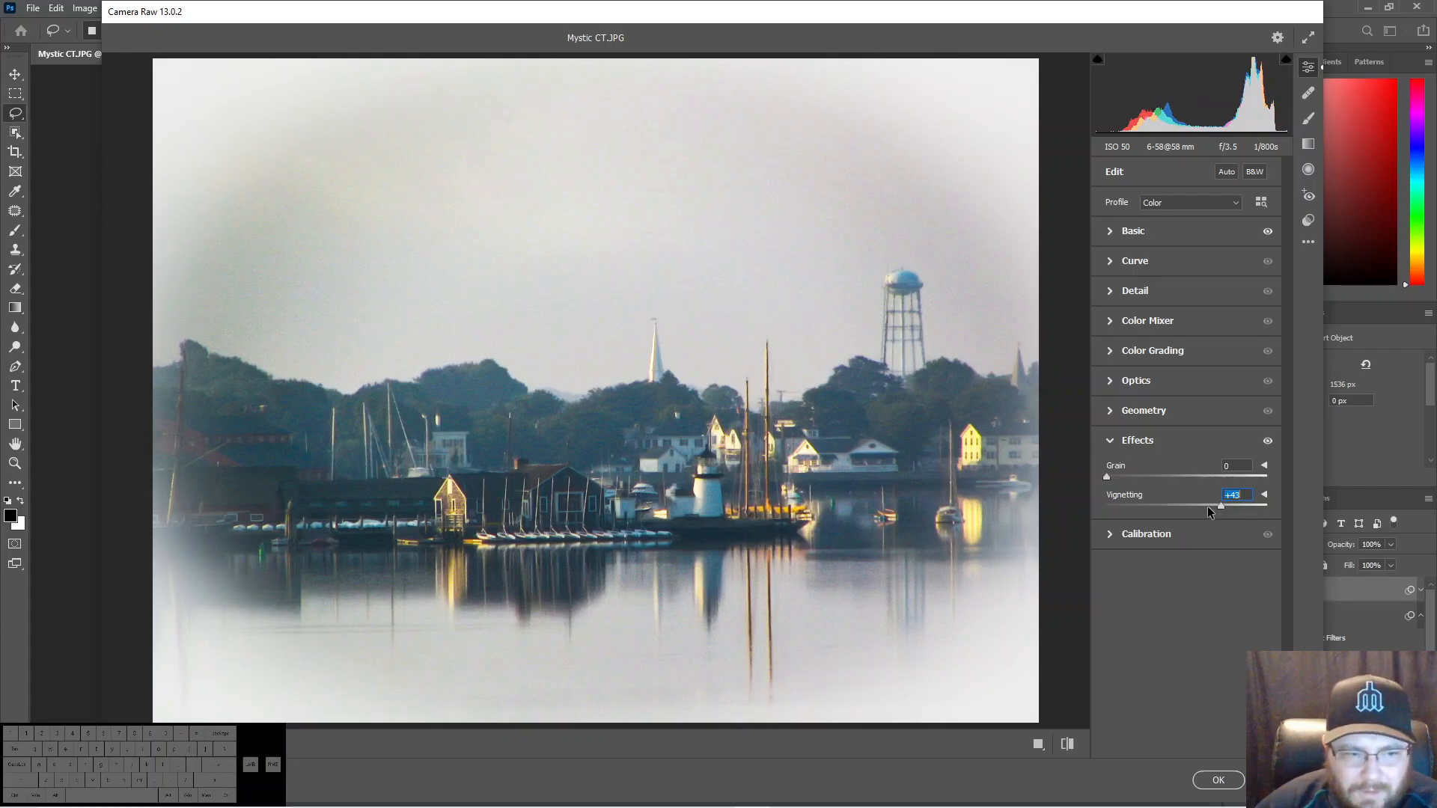
{"action": "left_click_drag", "start_coordinate": [1219, 507], "coordinate": [1216, 507]}
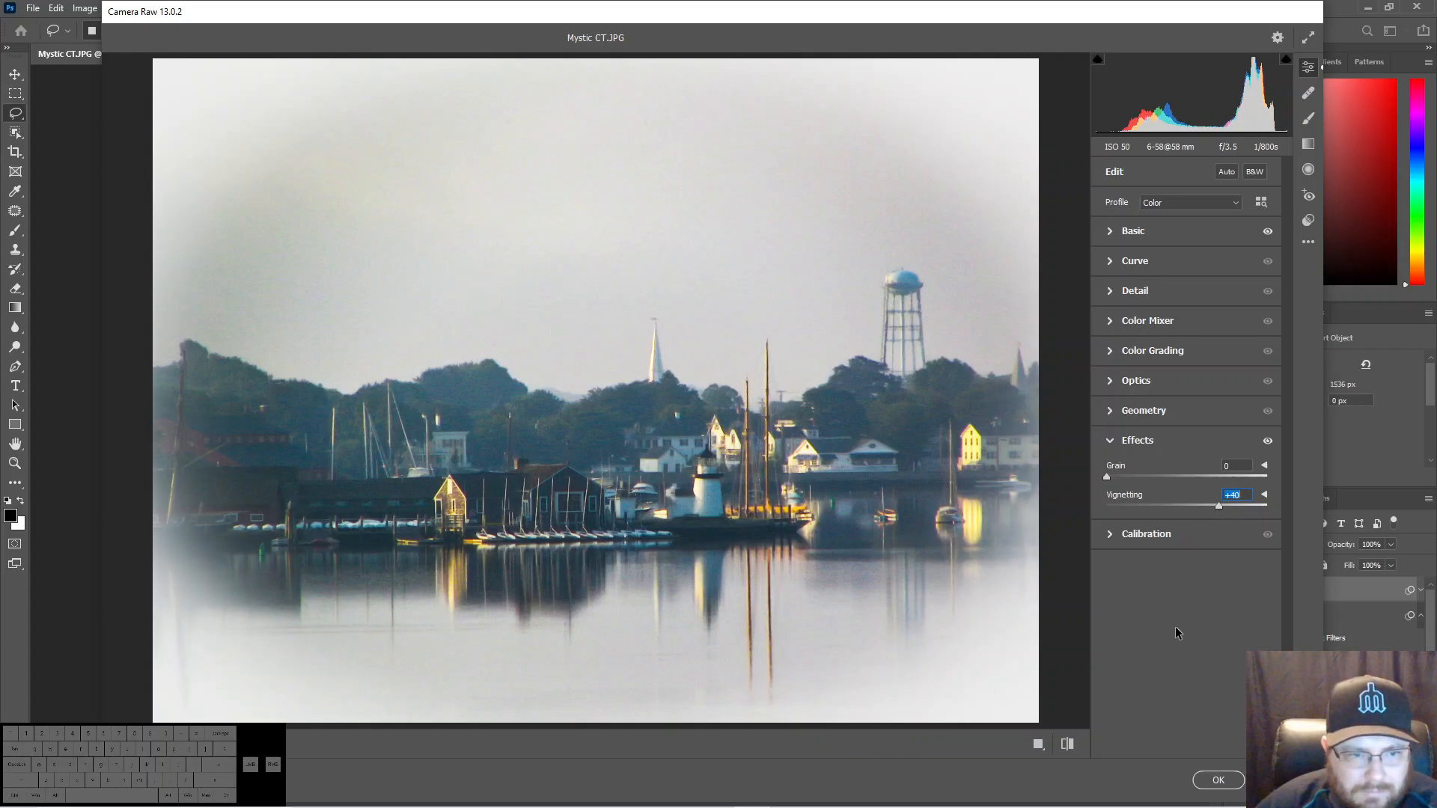
{"action": "left_click", "coordinate": [1218, 781]}
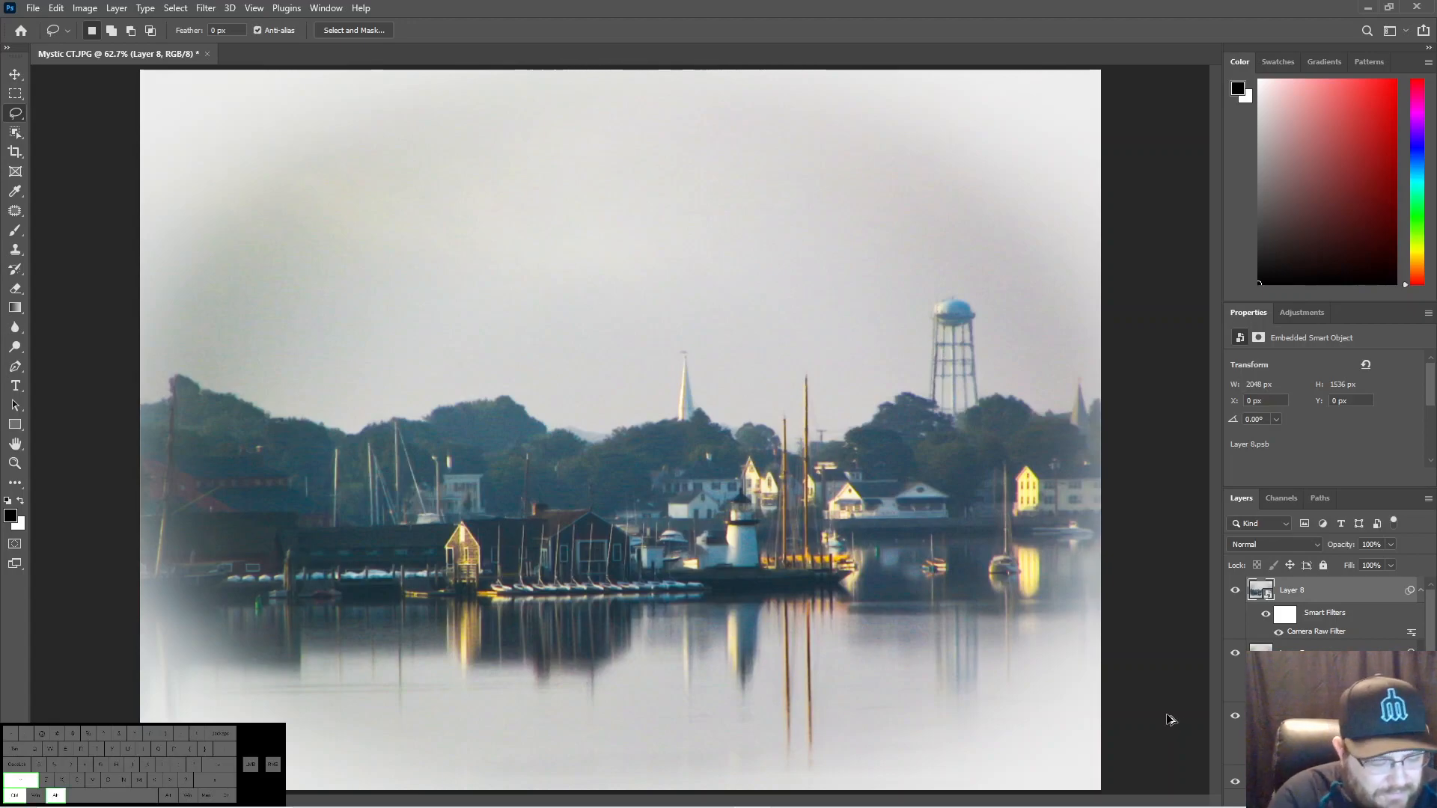
- Stamp the visible image onto a new top layer, and collect all edit layers between it and the Background in a hidden group
{"action": "key", "text": "ctrl+shift+alt+e"}
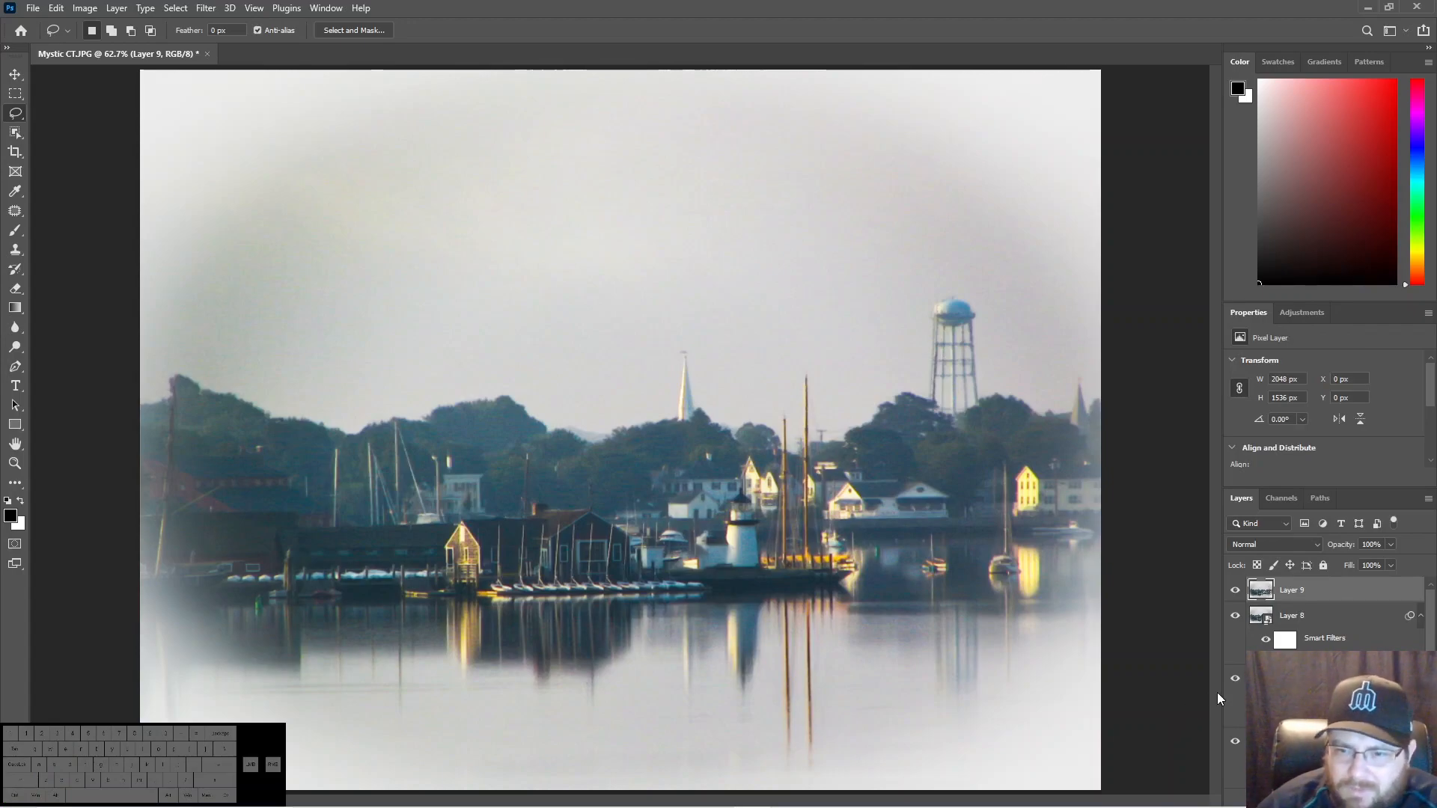
{"action": "left_click", "coordinate": [1282, 617]}
{"action": "scroll", "coordinate": [1329, 649], "scroll_direction": "down", "scroll_amount": 2}
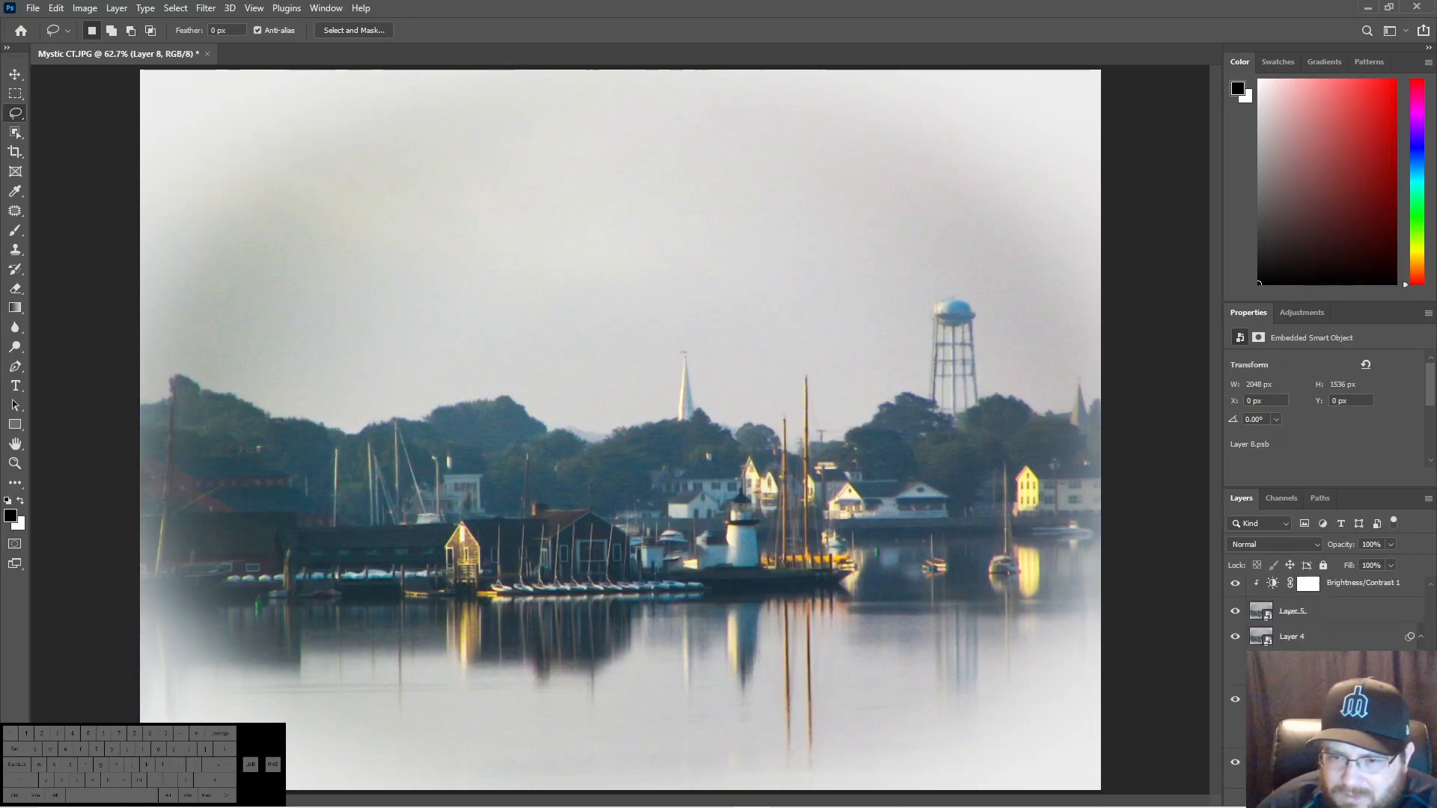
{"action": "left_click", "coordinate": [1291, 624], "text": "shift"}
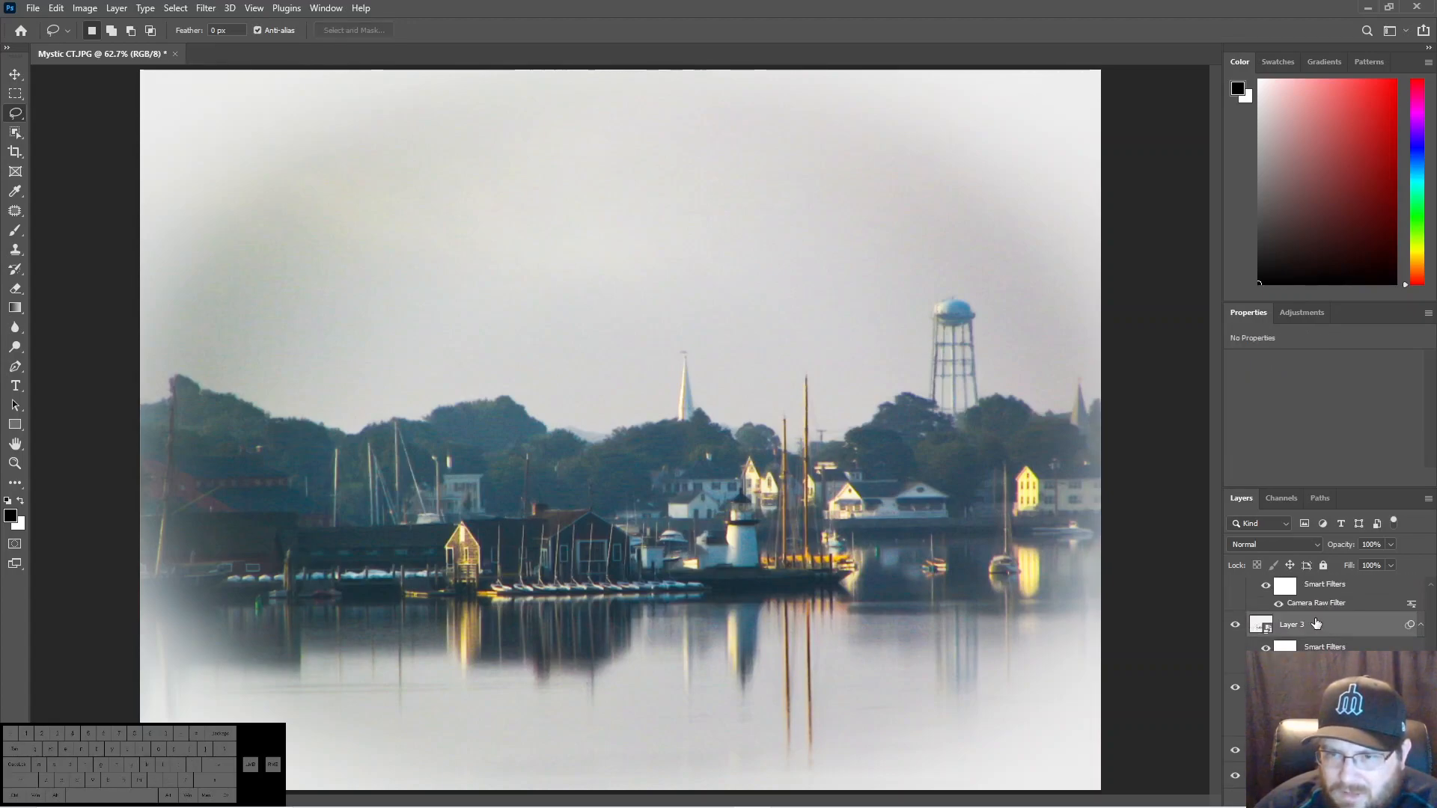
{"action": "right_click", "coordinate": [1291, 624]}
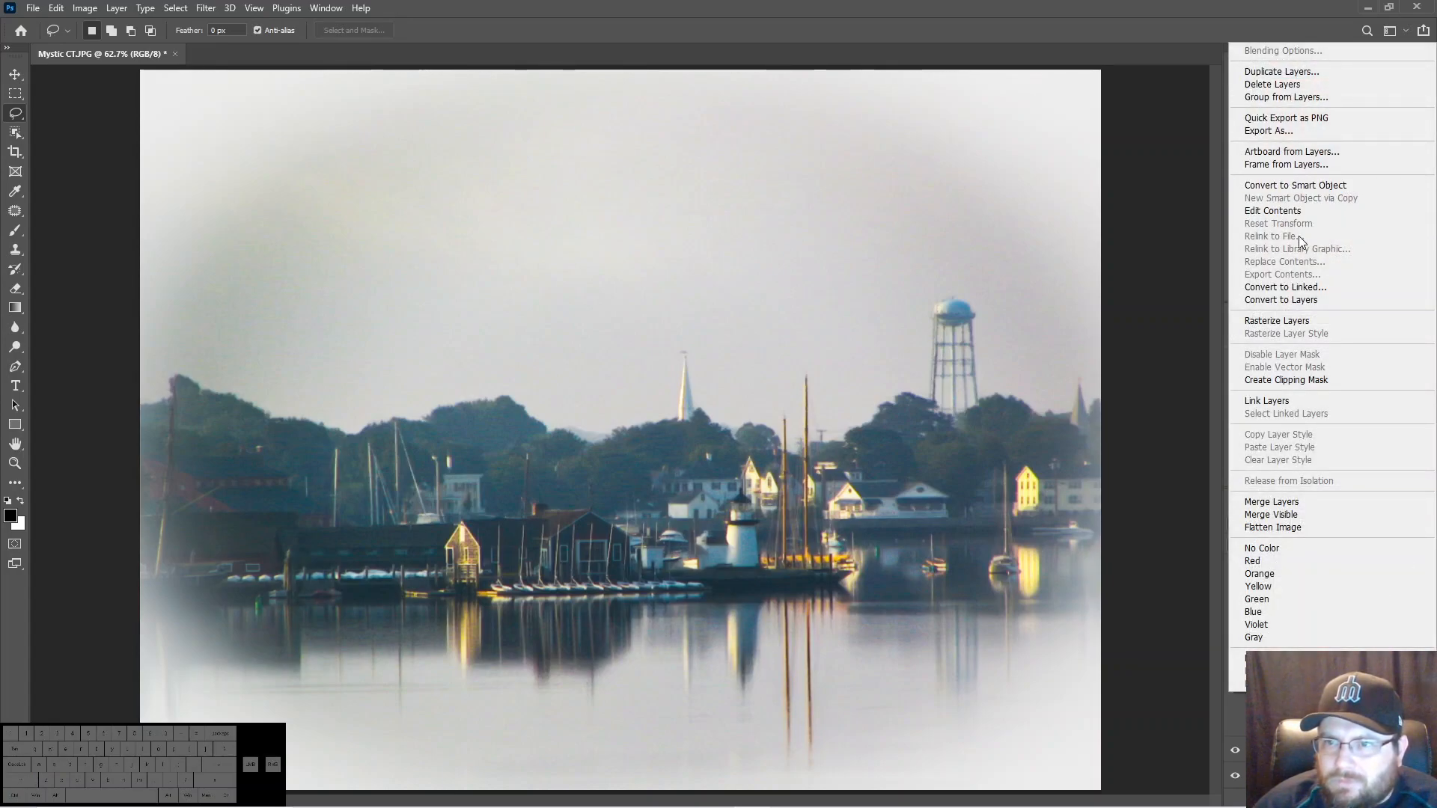
{"action": "left_click", "coordinate": [1282, 97]}
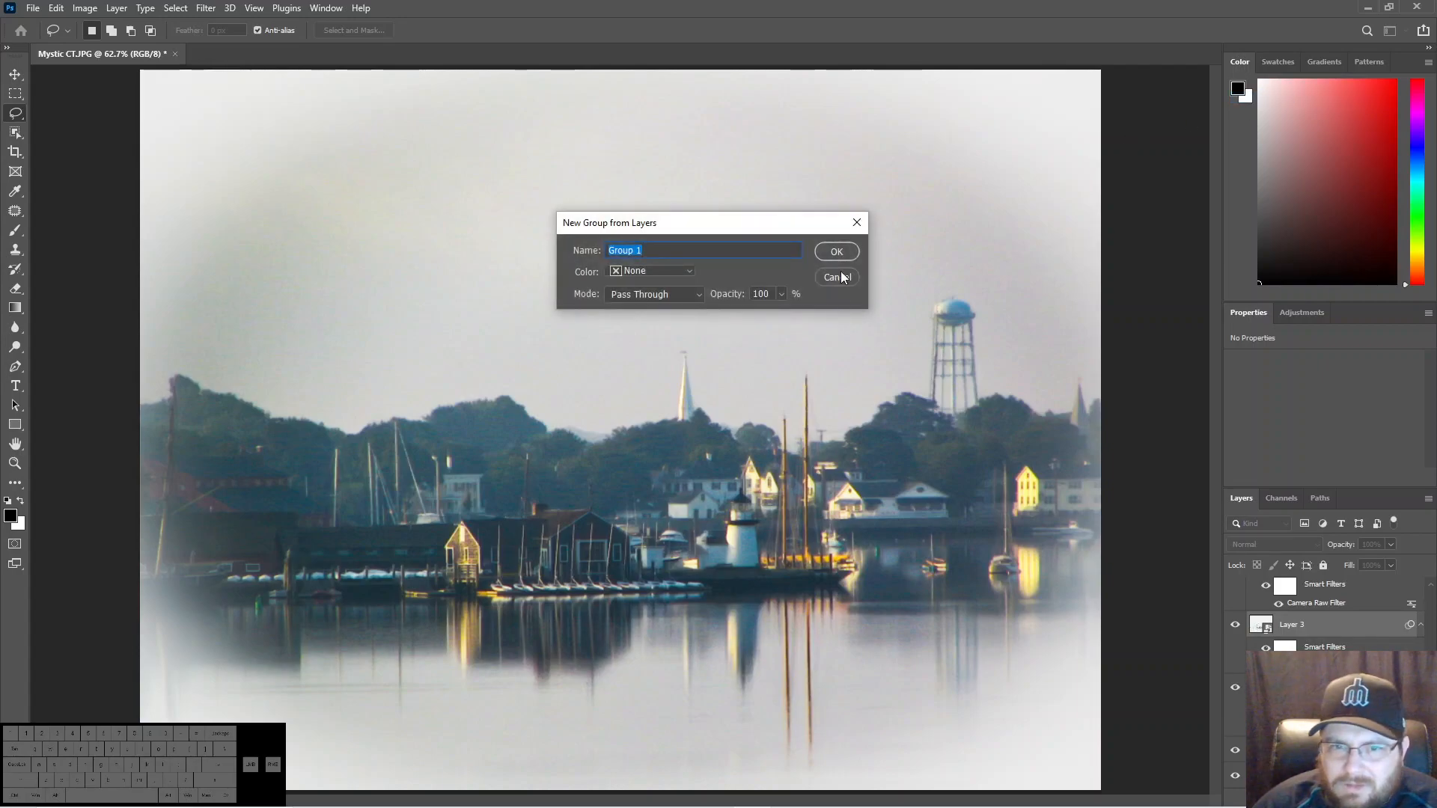
{"action": "left_click", "coordinate": [837, 252]}
{"action": "left_click", "coordinate": [1235, 611]}
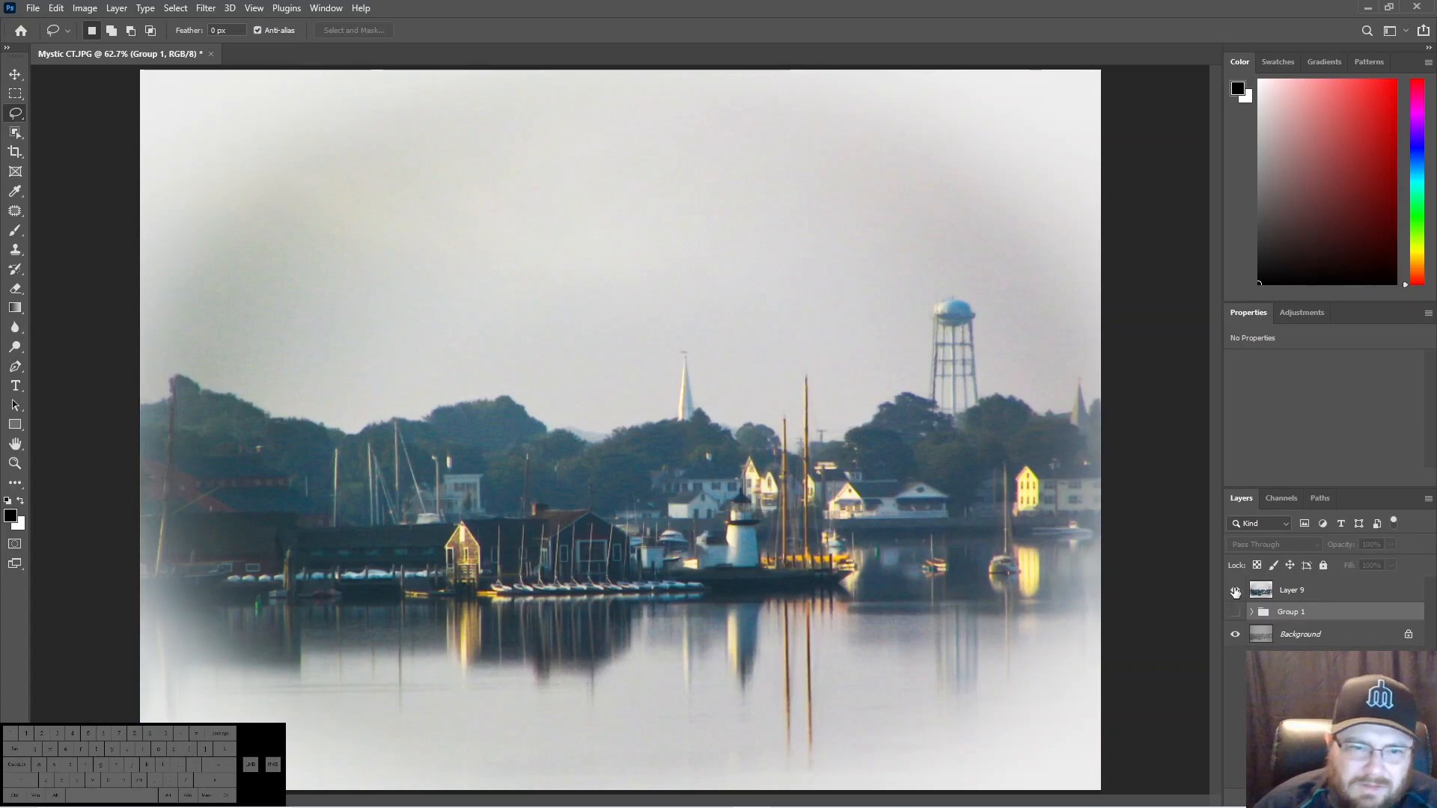
- Toggle the visibility of the merged top layer to compare the finished image with the original Background photo
{"action": "left_click", "coordinate": [1235, 591]}
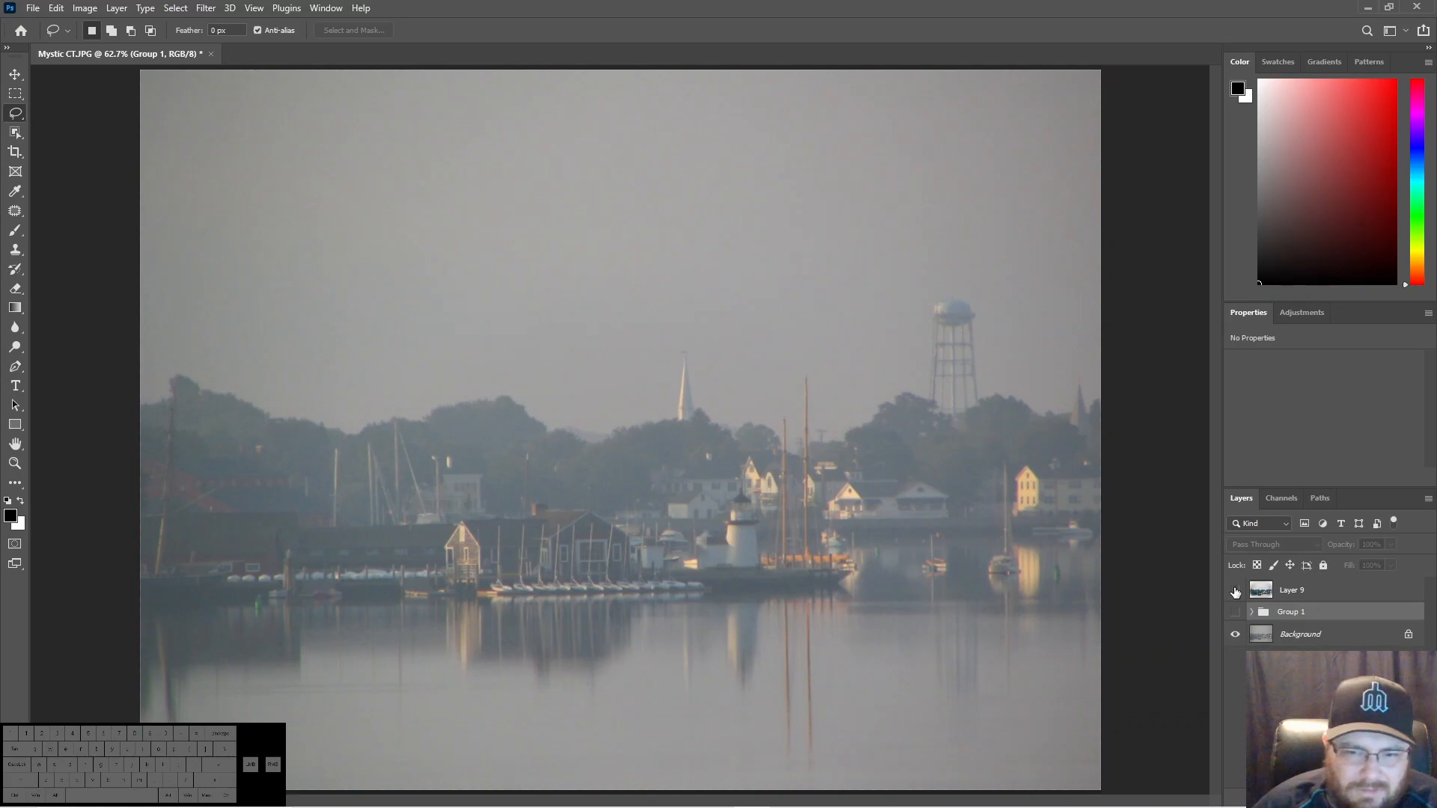
{"action": "left_click", "coordinate": [1235, 591]}
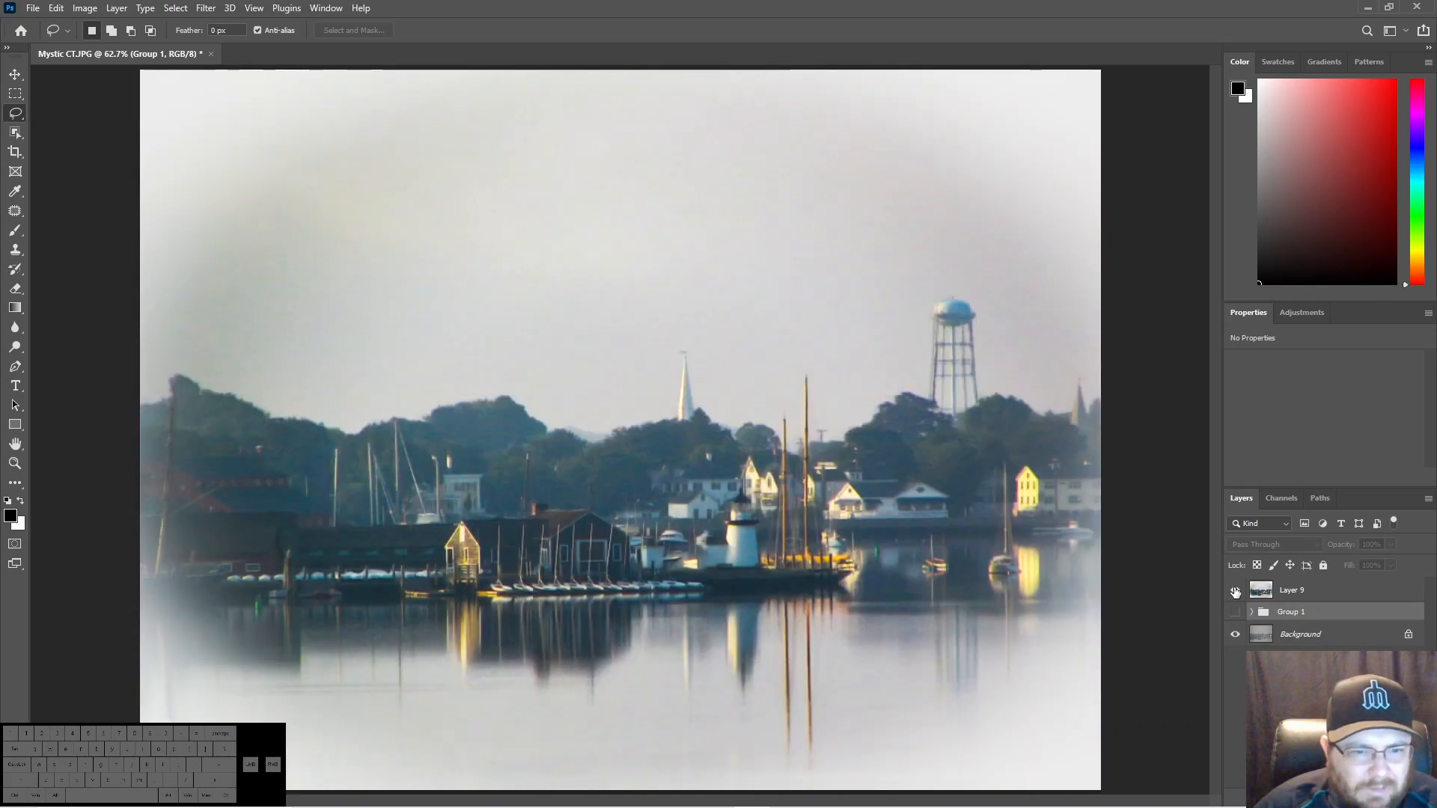
{"action": "left_click", "coordinate": [1235, 592]}
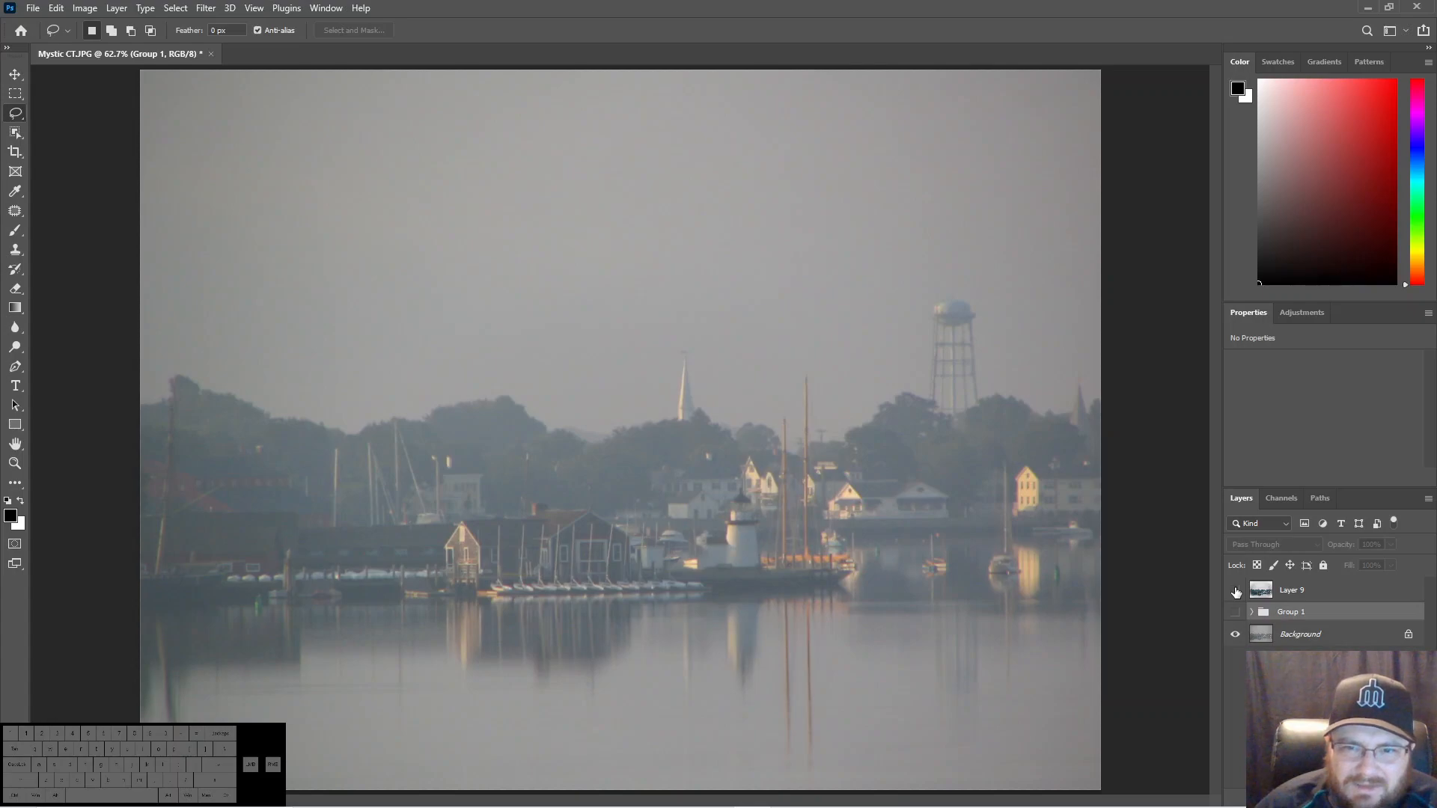
{"action": "left_click", "coordinate": [1235, 592]}
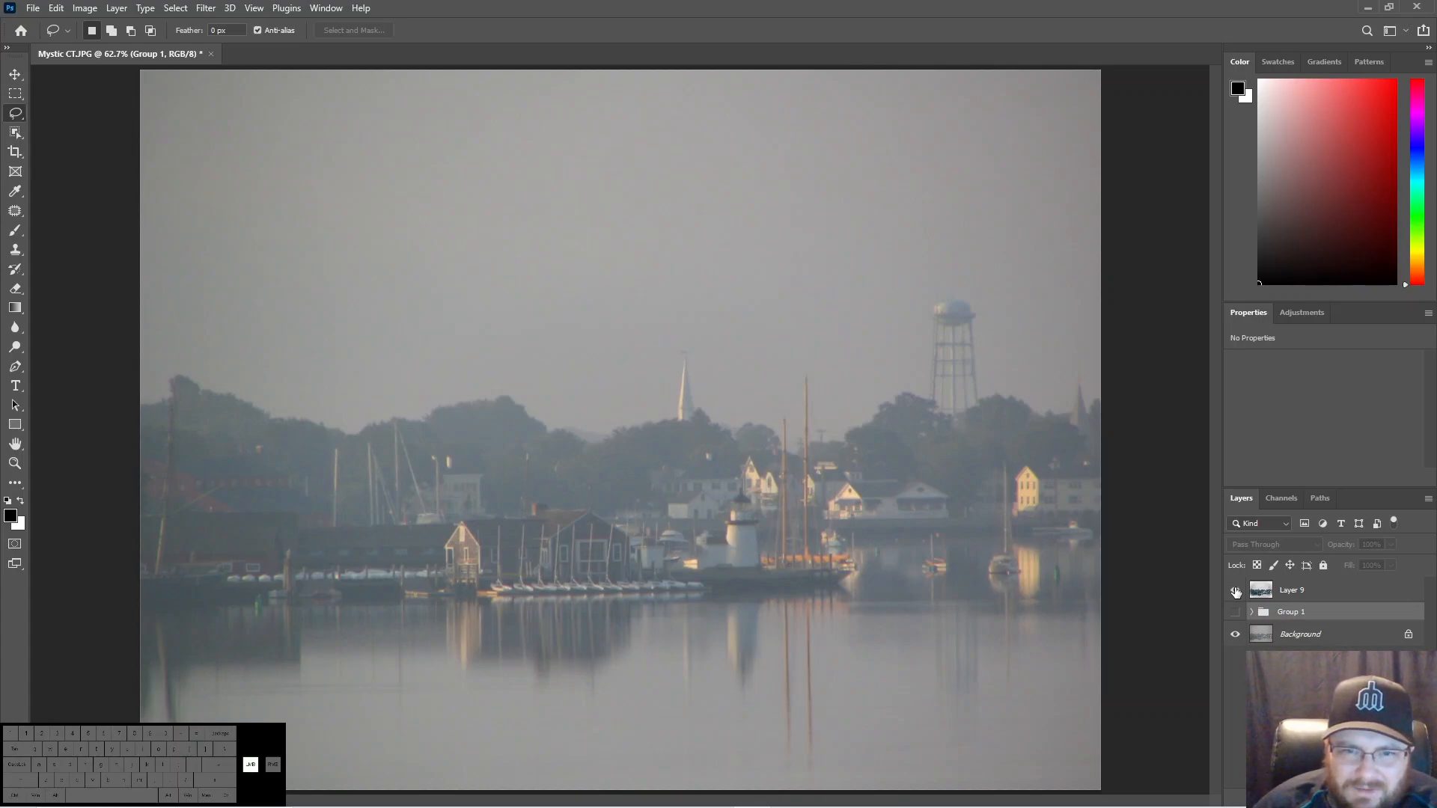